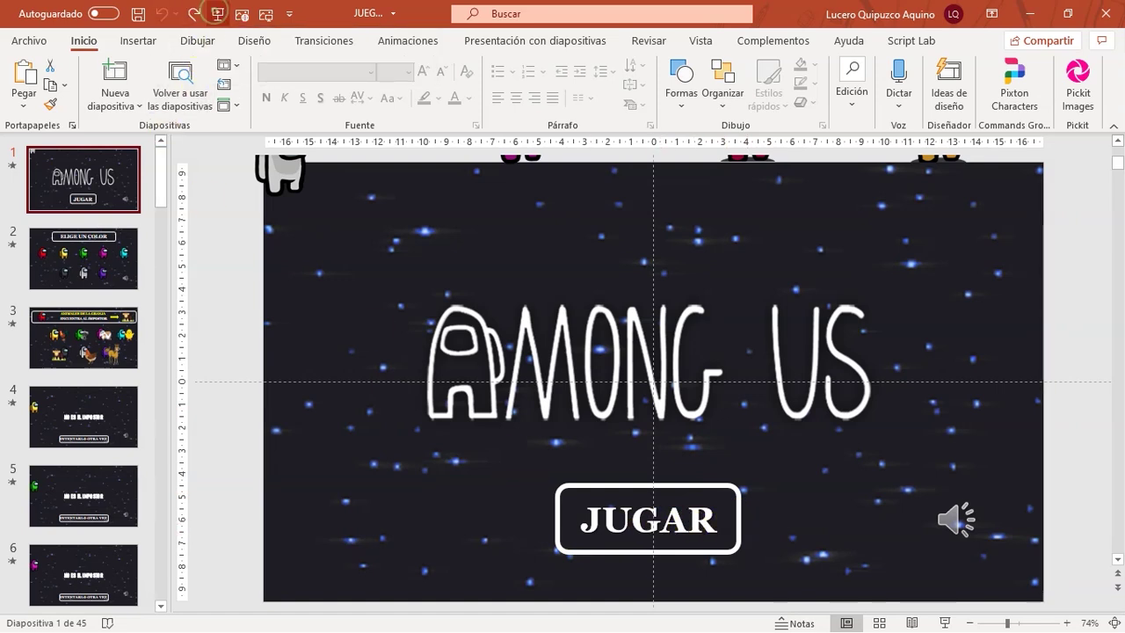
- Run the Among Us game deck as a full-screen slideshow from slide 1 with F5
{"action": "key", "text": "F5"}
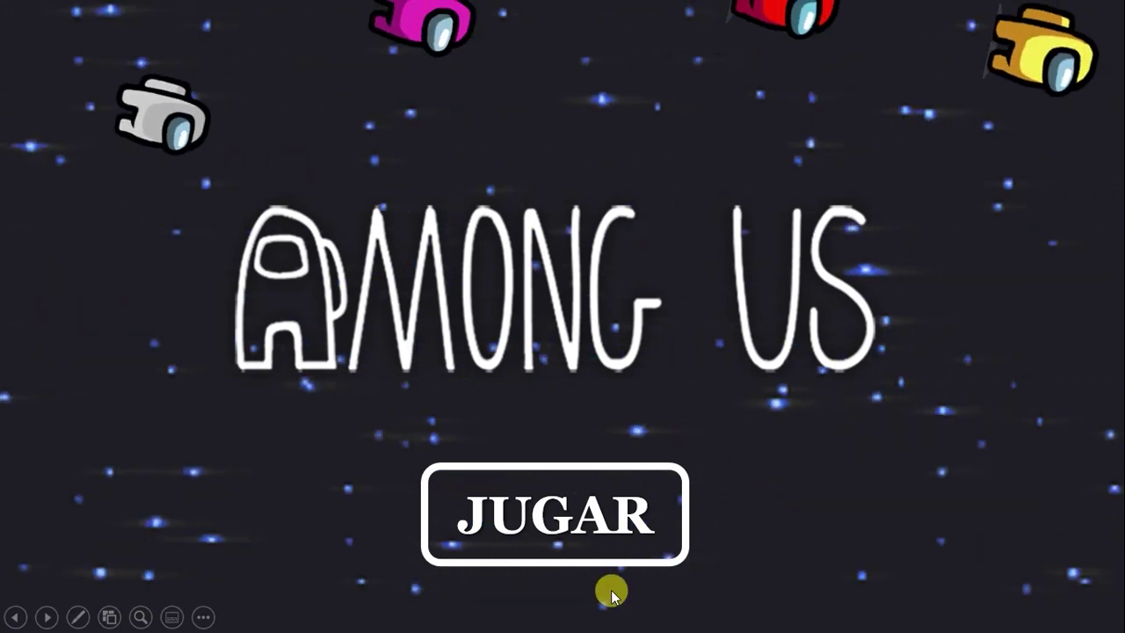
- Start the game as the red crewmate, wrongly accuse green, and try again
{"action": "left_click", "coordinate": [554, 512]}
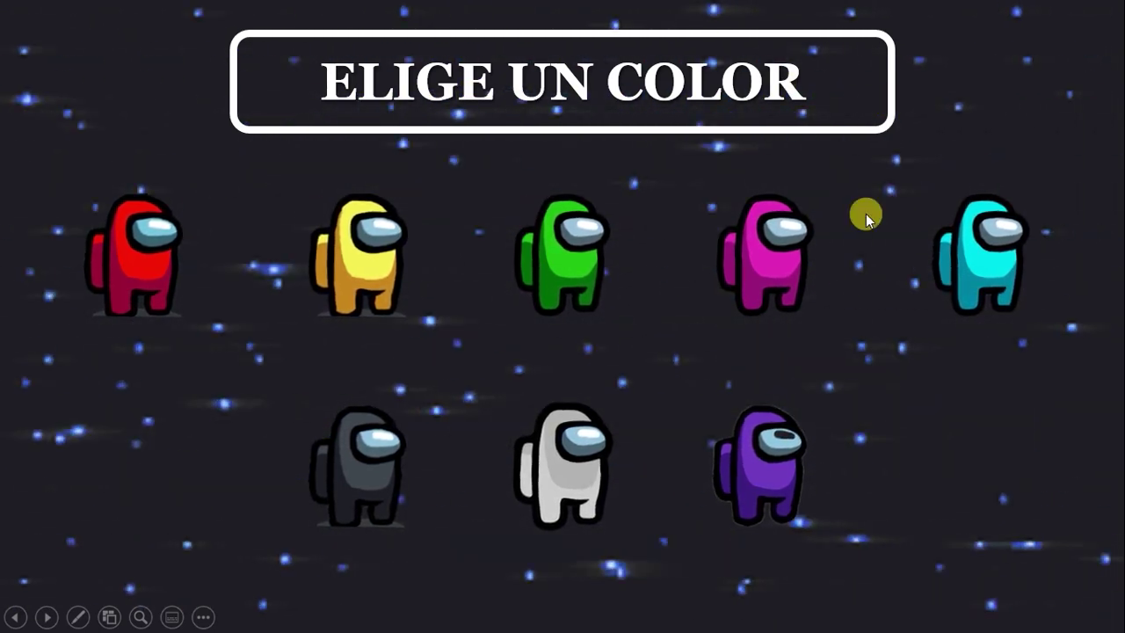
{"action": "left_click", "coordinate": [143, 261]}
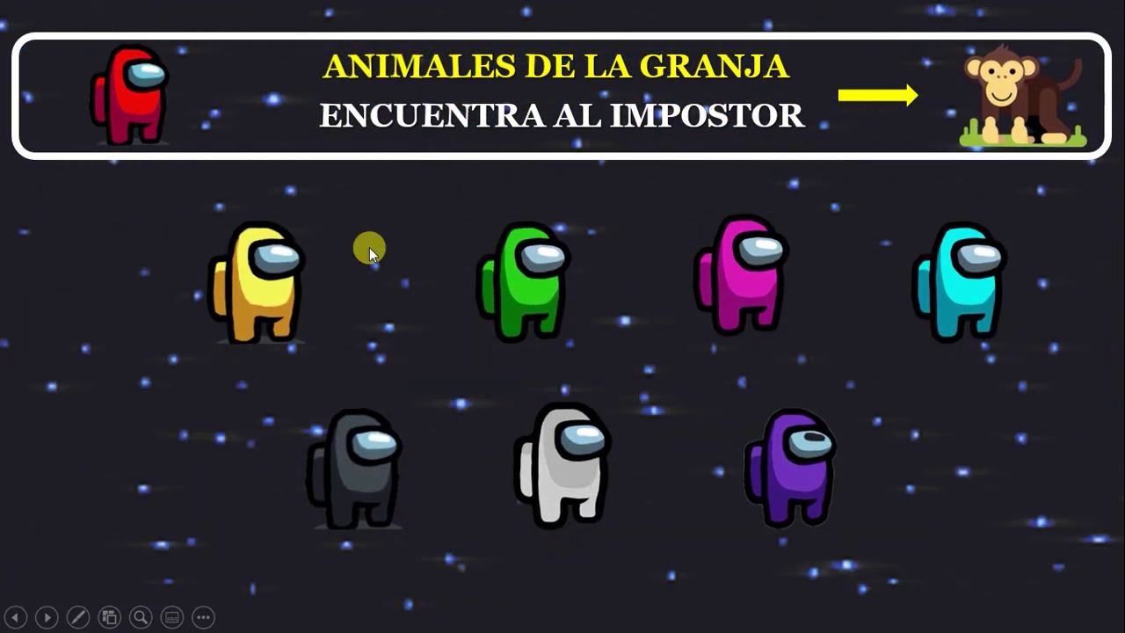
{"action": "left_click", "coordinate": [519, 299]}
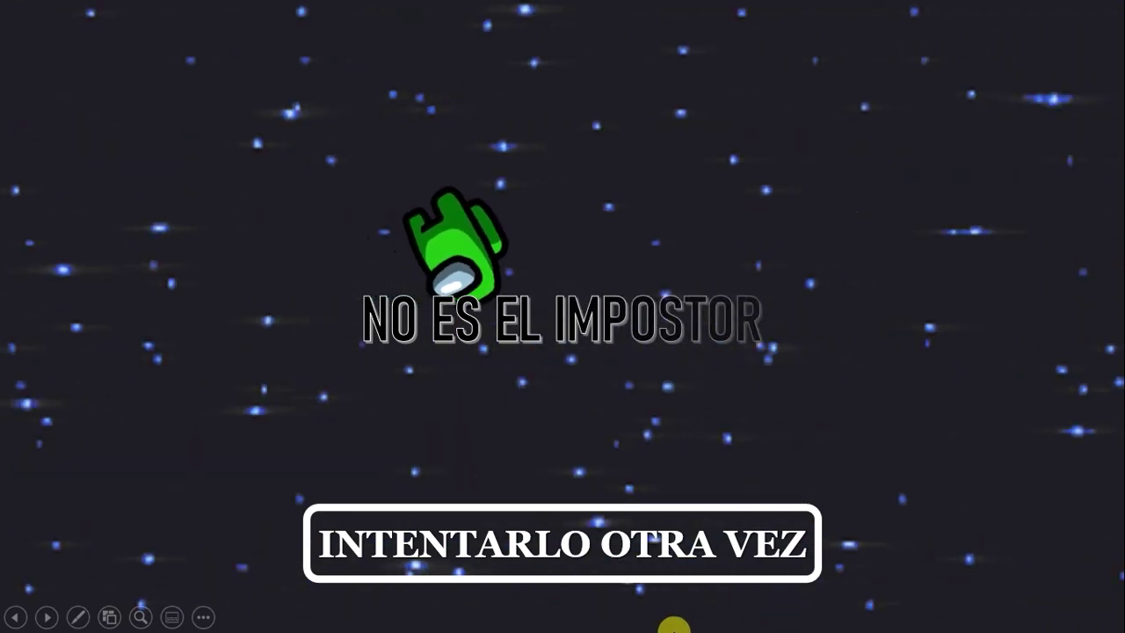
{"action": "left_click", "coordinate": [520, 545]}
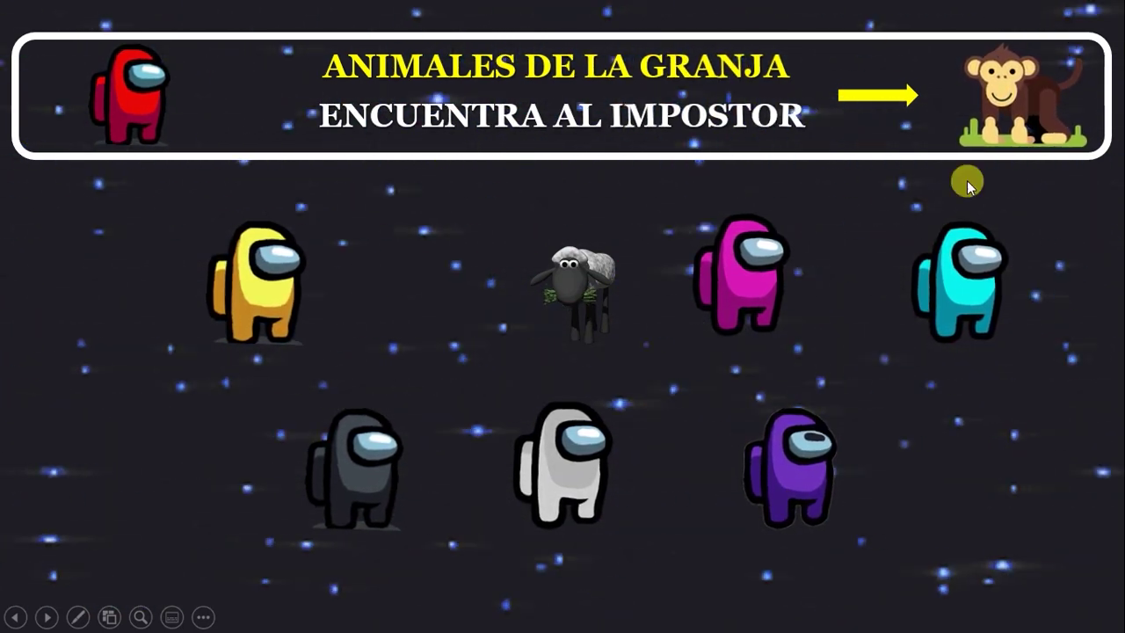
- Wrongly accuse white, then catch the black impostor and reach the Victoria slide
{"action": "left_click", "coordinate": [558, 463]}
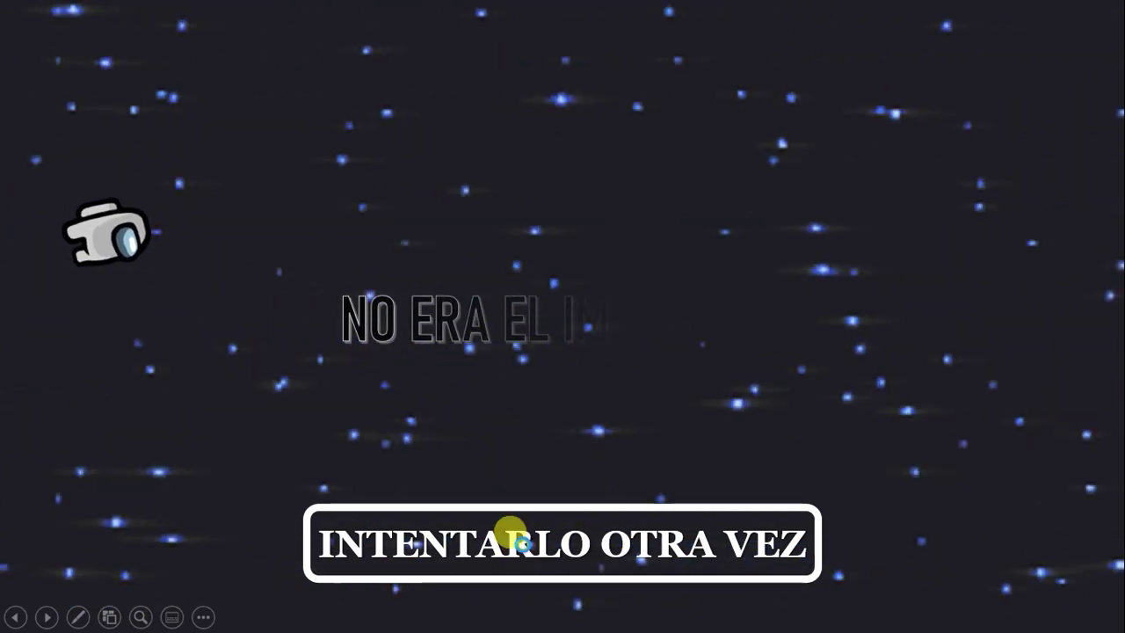
{"action": "left_click", "coordinate": [511, 533]}
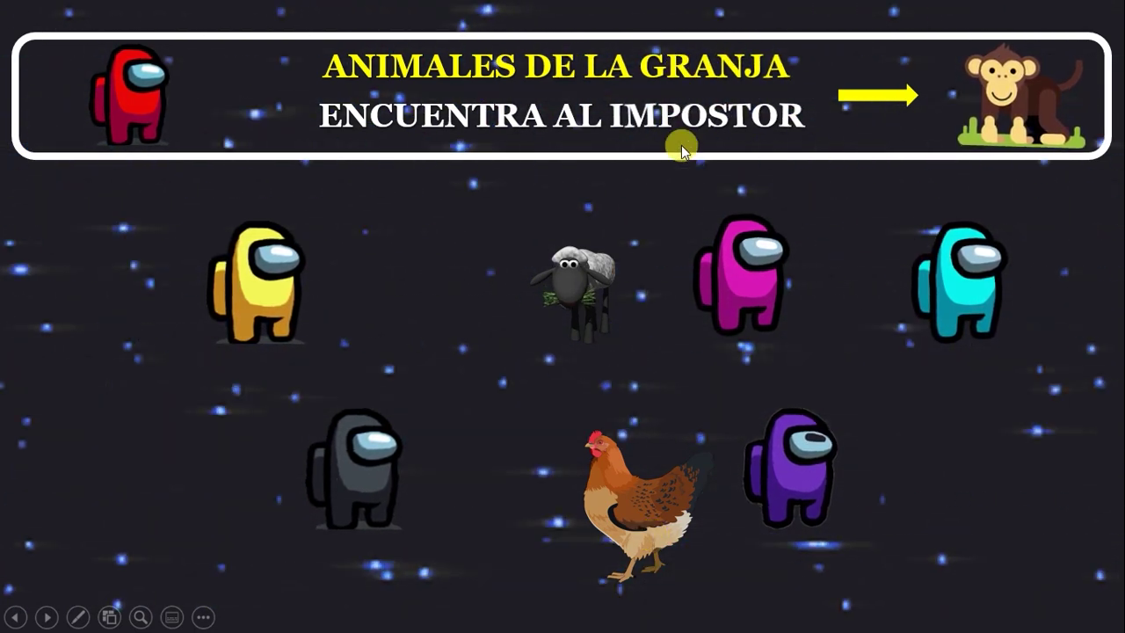
{"action": "left_click", "coordinate": [358, 431]}
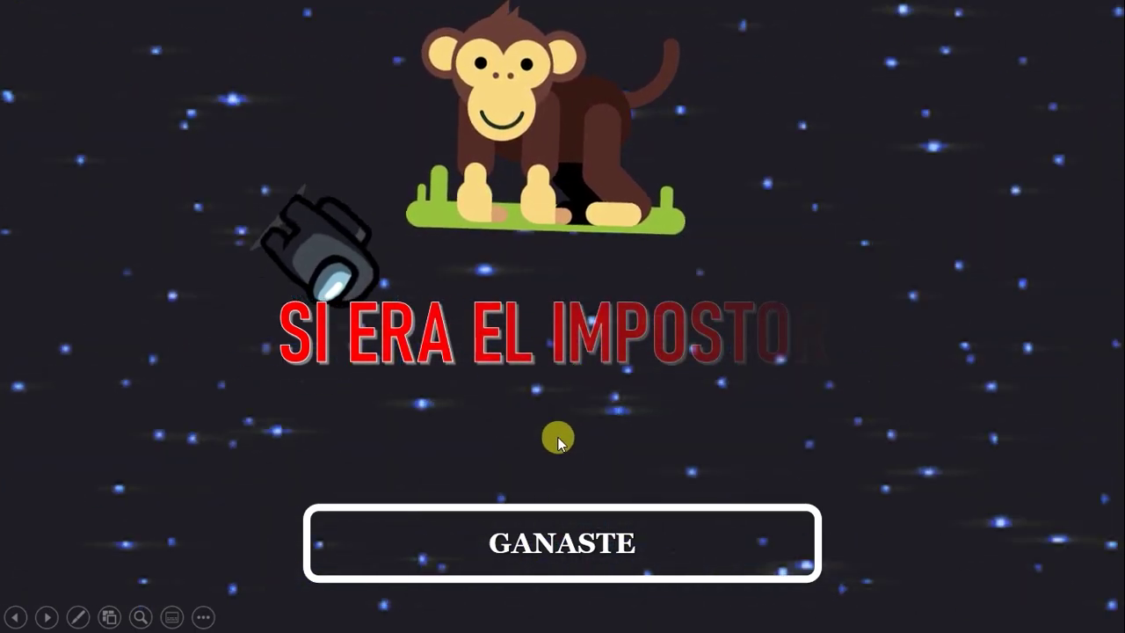
{"action": "left_click", "coordinate": [547, 535]}
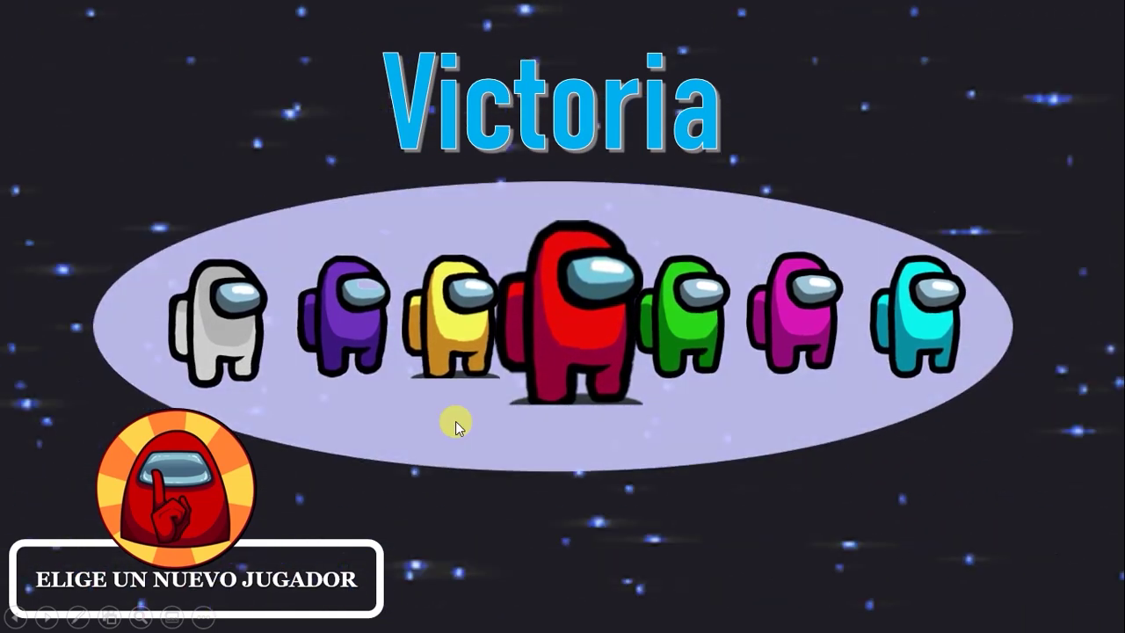
{"action": "left_click", "coordinate": [160, 480]}
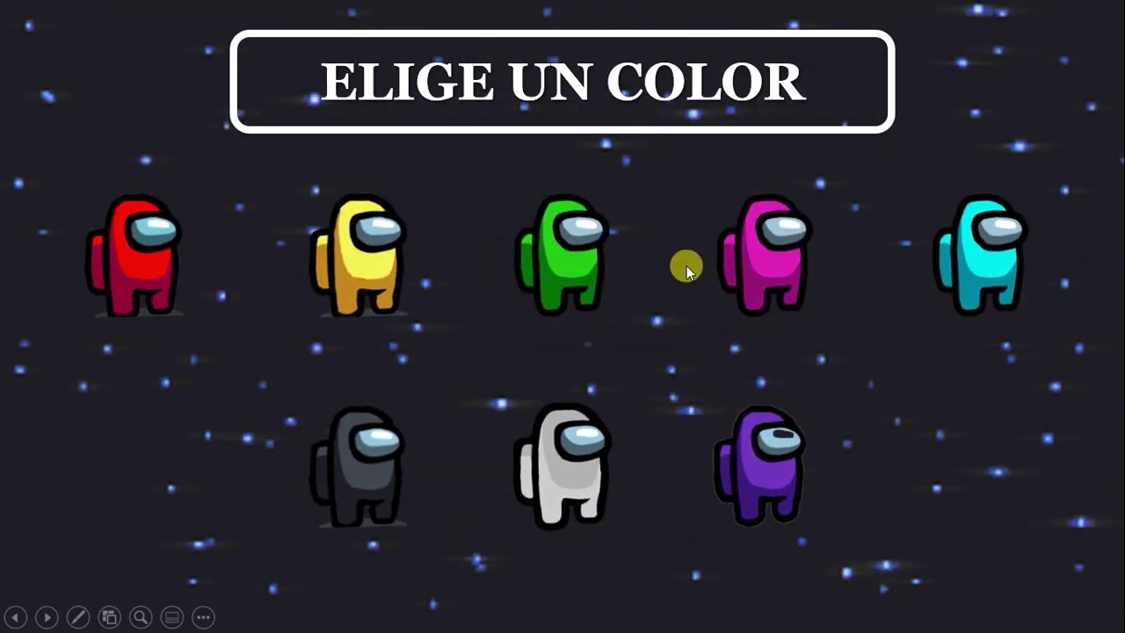
- Play as pink, wrongly accusing the green, orange and white crewmates in turn
{"action": "left_click", "coordinate": [773, 254]}
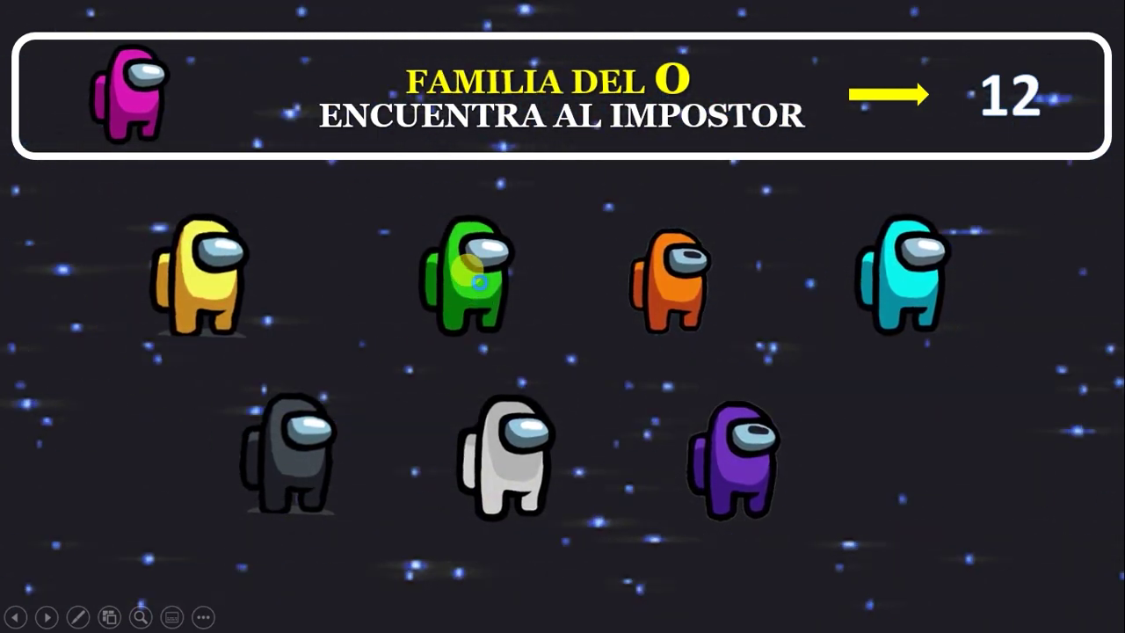
{"action": "left_click", "coordinate": [478, 279]}
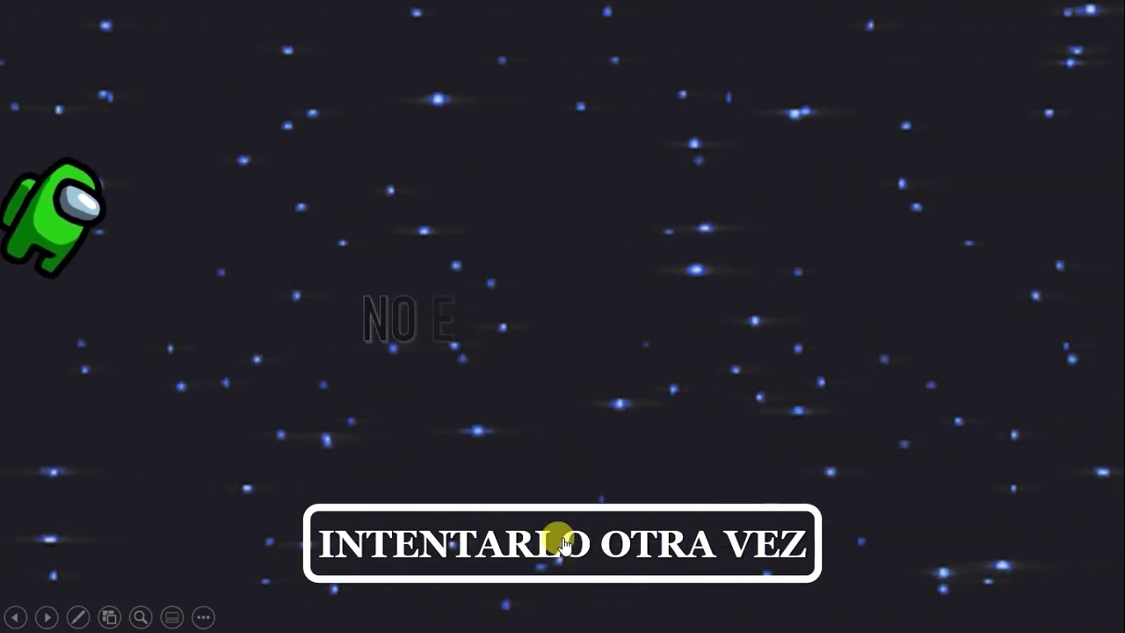
{"action": "left_click", "coordinate": [563, 544]}
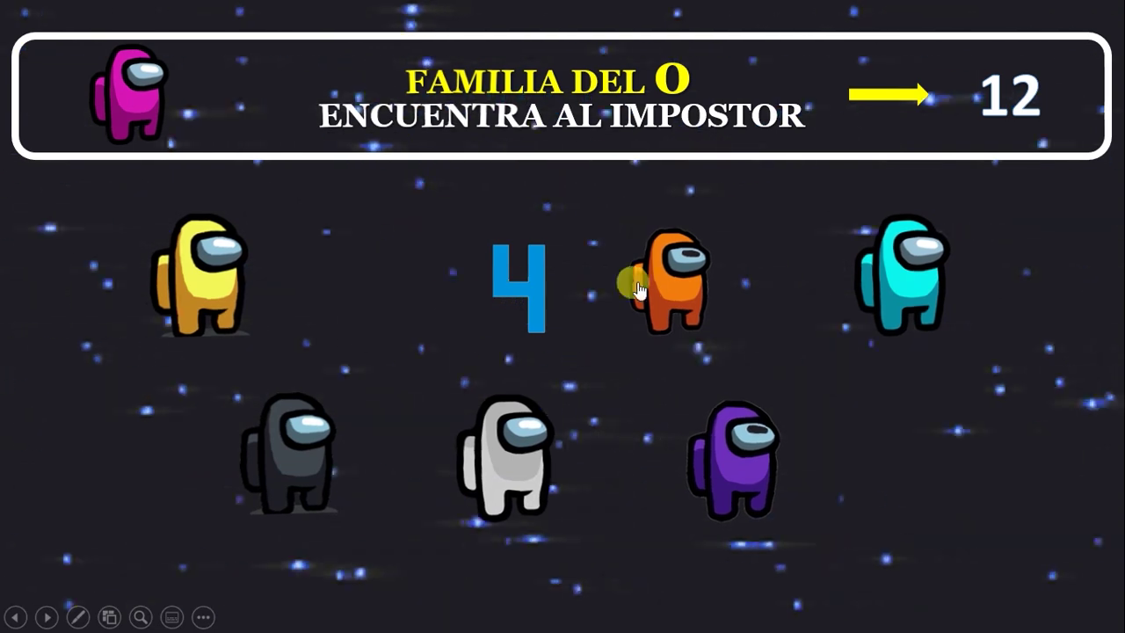
{"action": "left_click", "coordinate": [620, 317]}
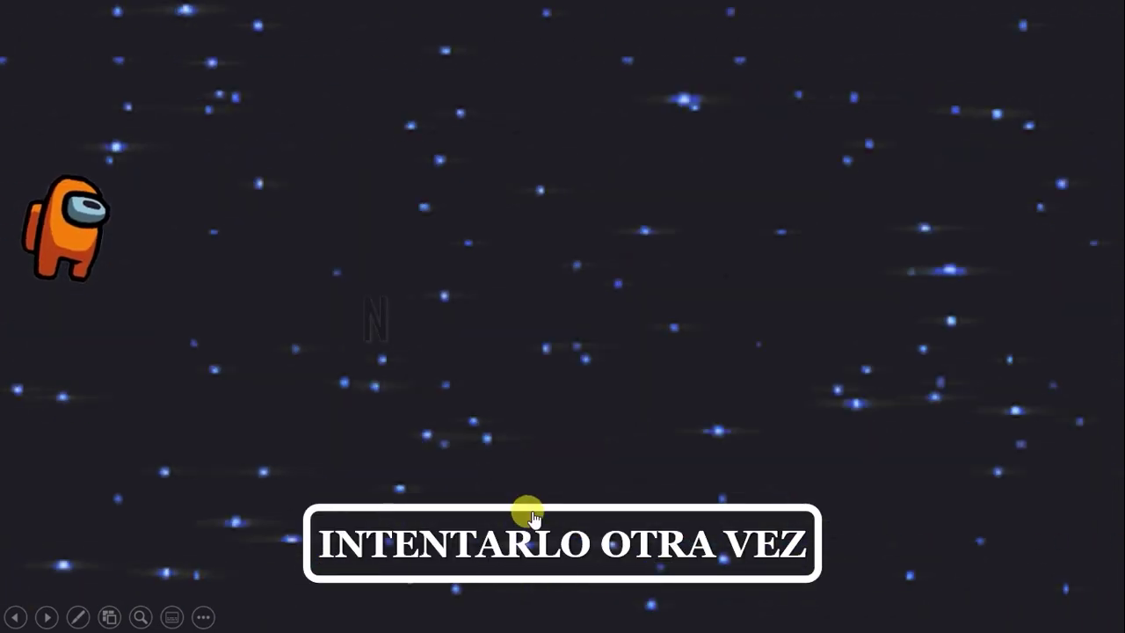
{"action": "left_click", "coordinate": [527, 533]}
{"action": "left_click", "coordinate": [507, 437]}
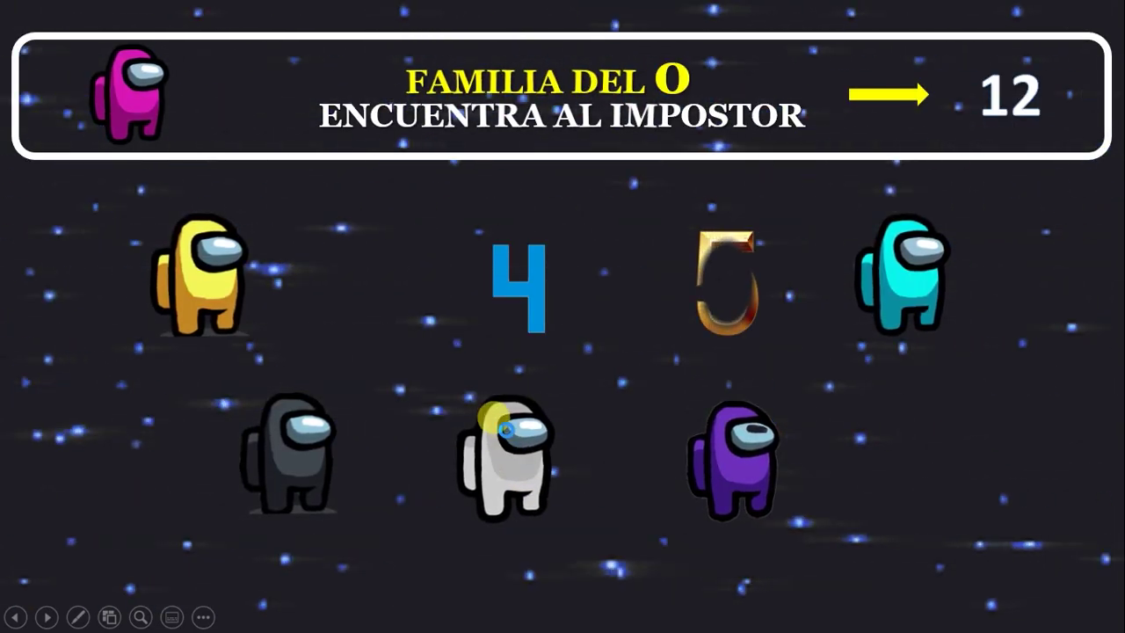
{"action": "left_click", "coordinate": [540, 557]}
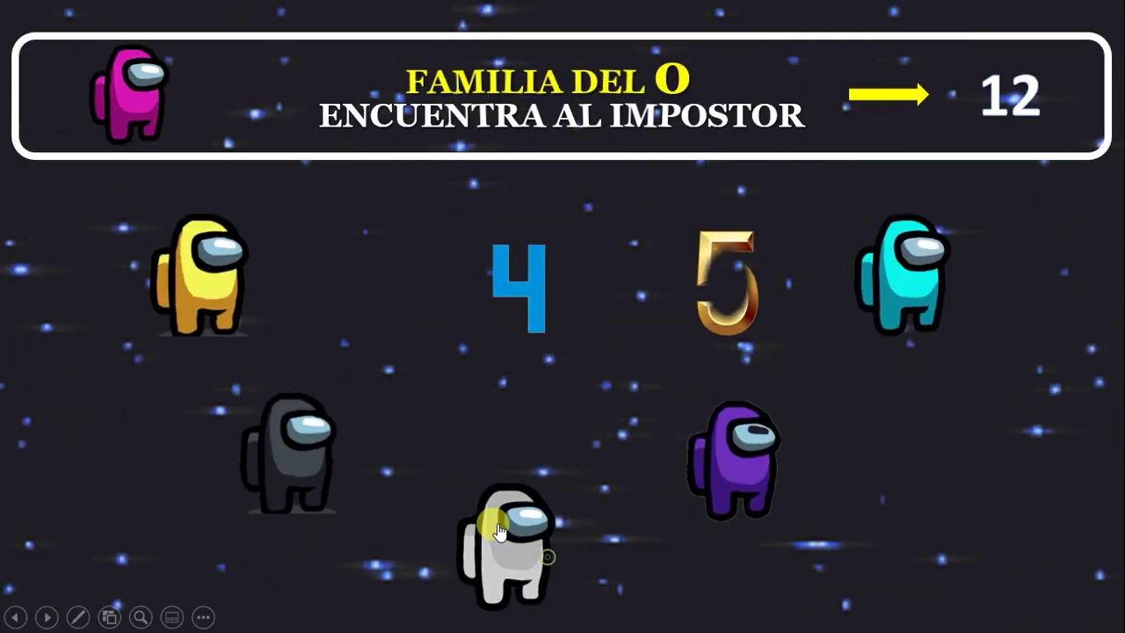
- Rule out purple and cyan, catch the black impostor for Victoria, then exit the slideshow
{"action": "left_click", "coordinate": [732, 456]}
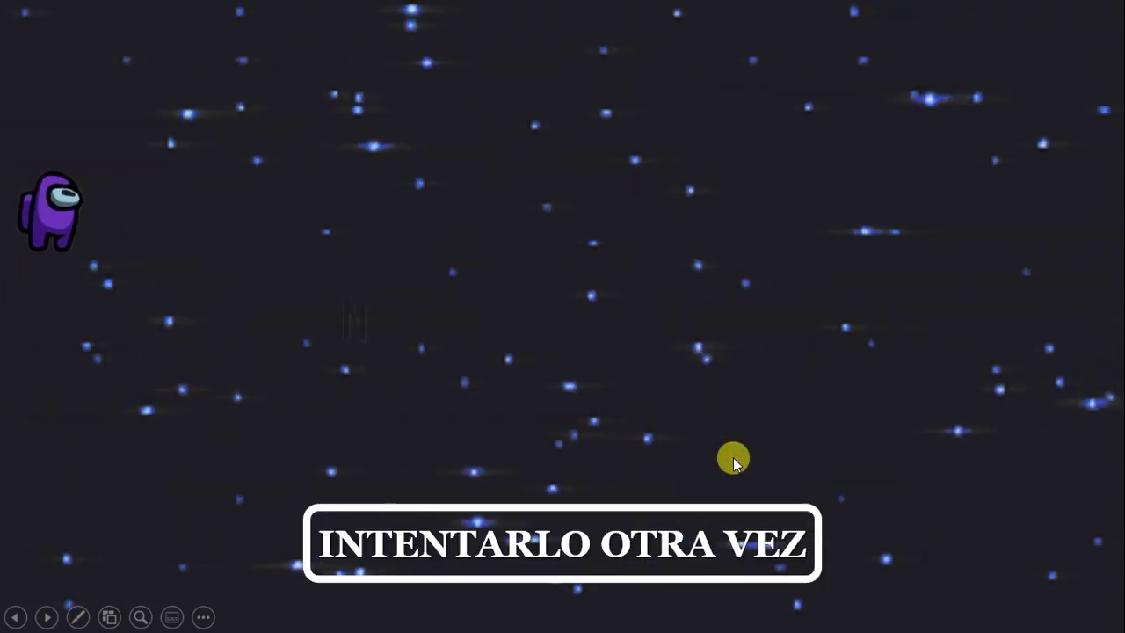
{"action": "left_click", "coordinate": [568, 539]}
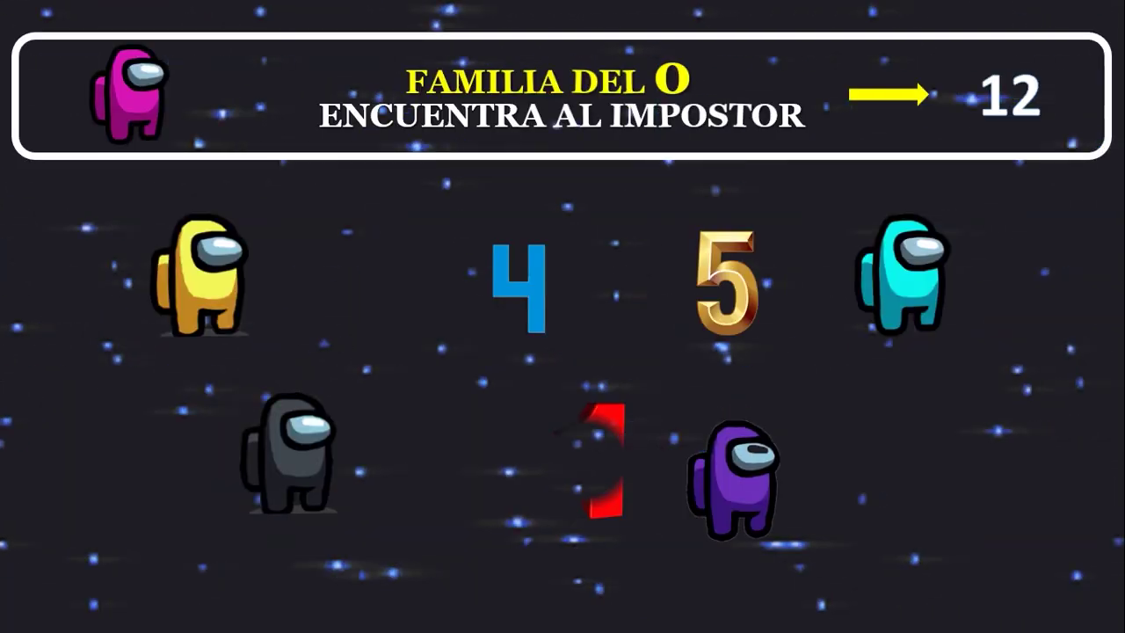
{"action": "left_click", "coordinate": [898, 265]}
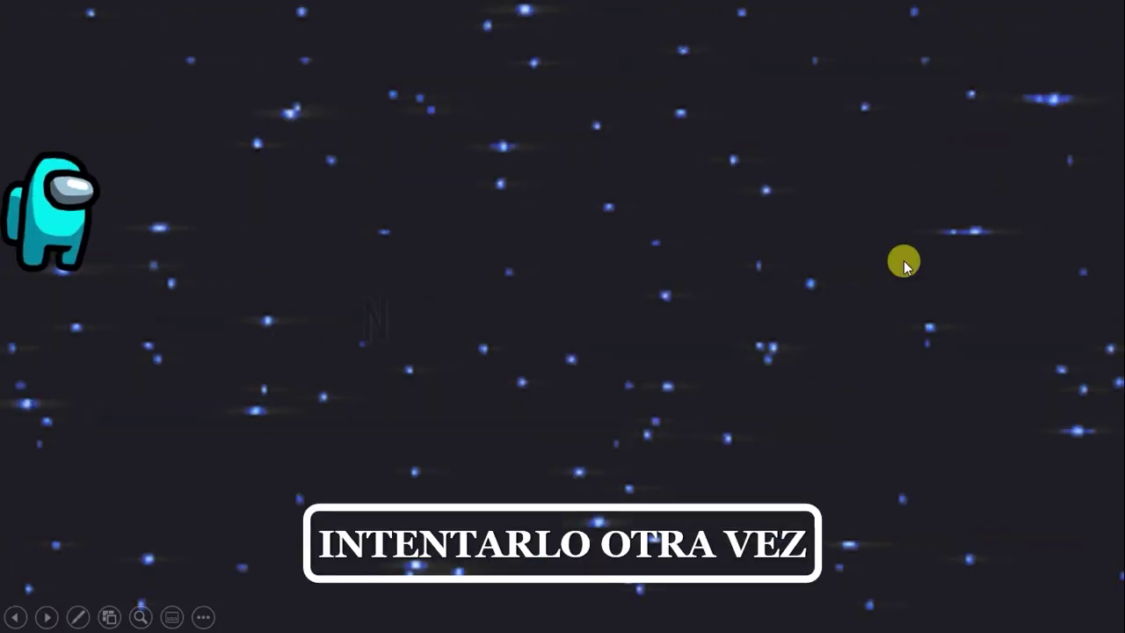
{"action": "left_click", "coordinate": [625, 520]}
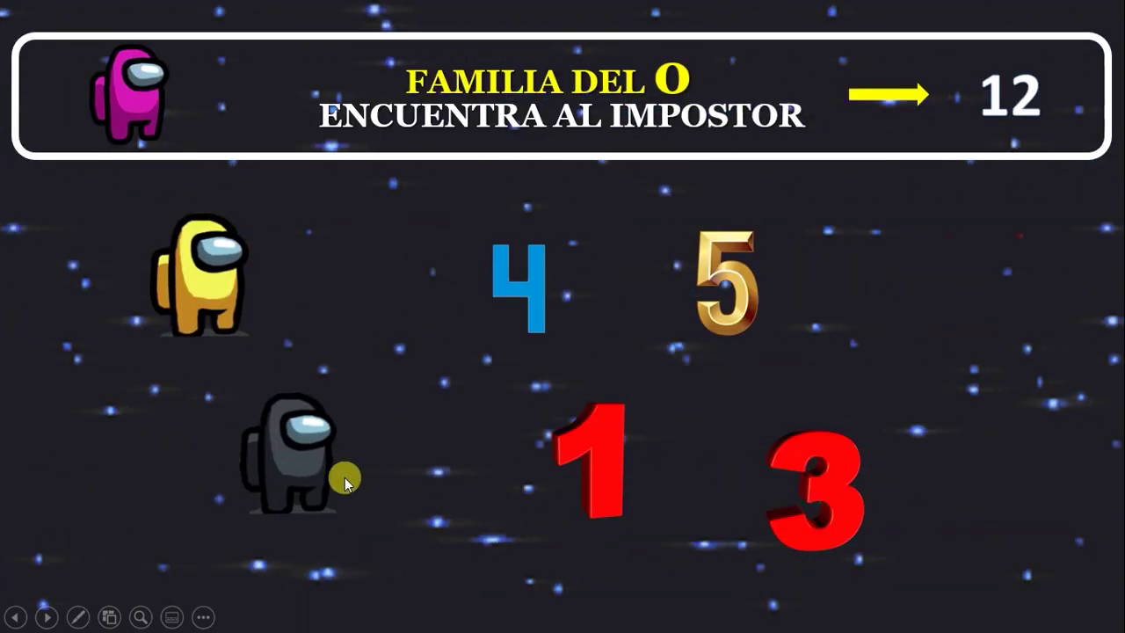
{"action": "left_click", "coordinate": [283, 444]}
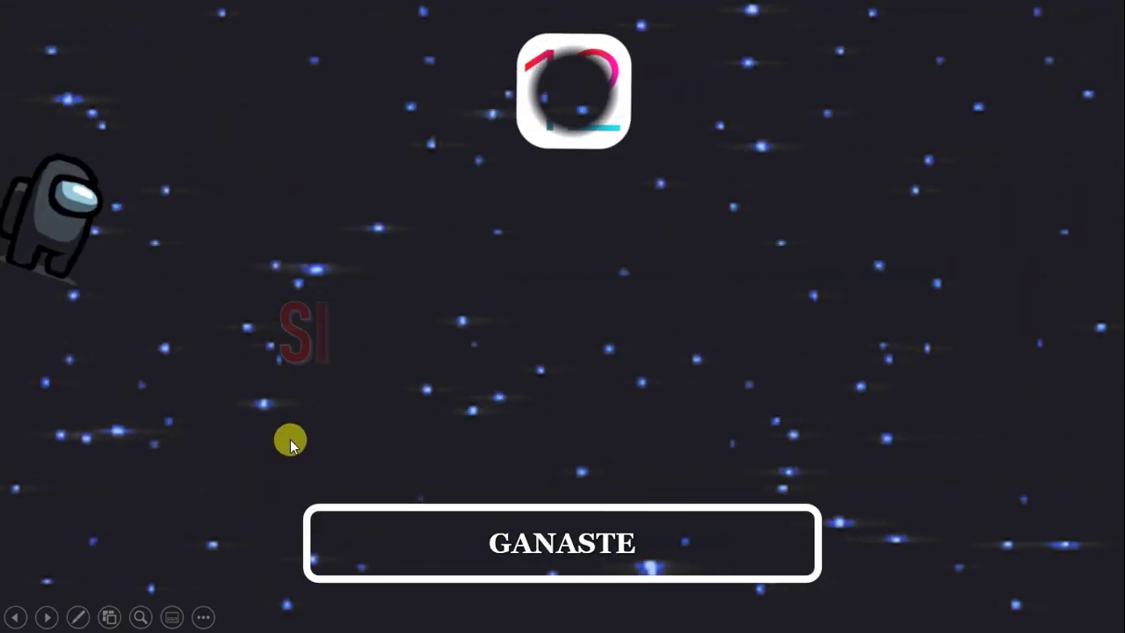
{"action": "left_click", "coordinate": [547, 539]}
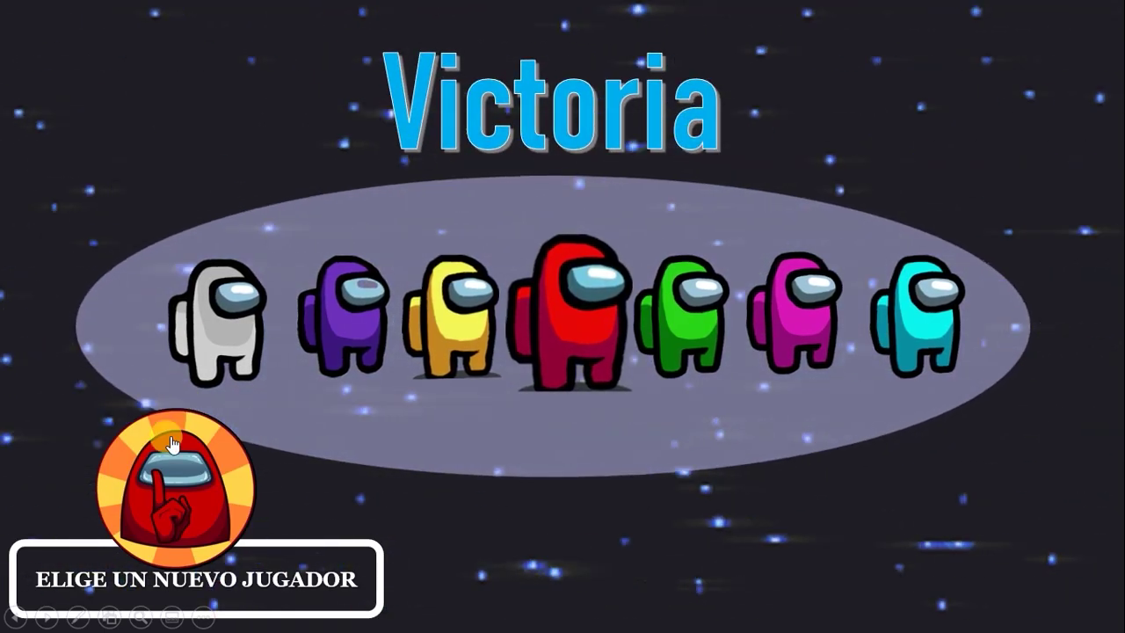
{"action": "left_click", "coordinate": [180, 81]}
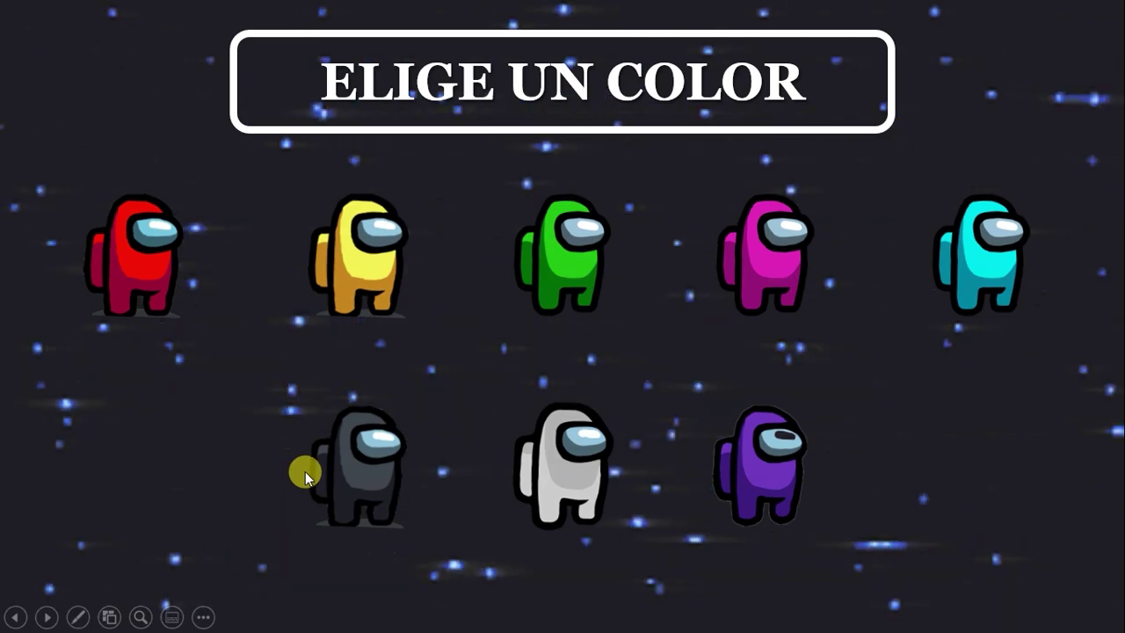
{"action": "key", "text": "Escape"}
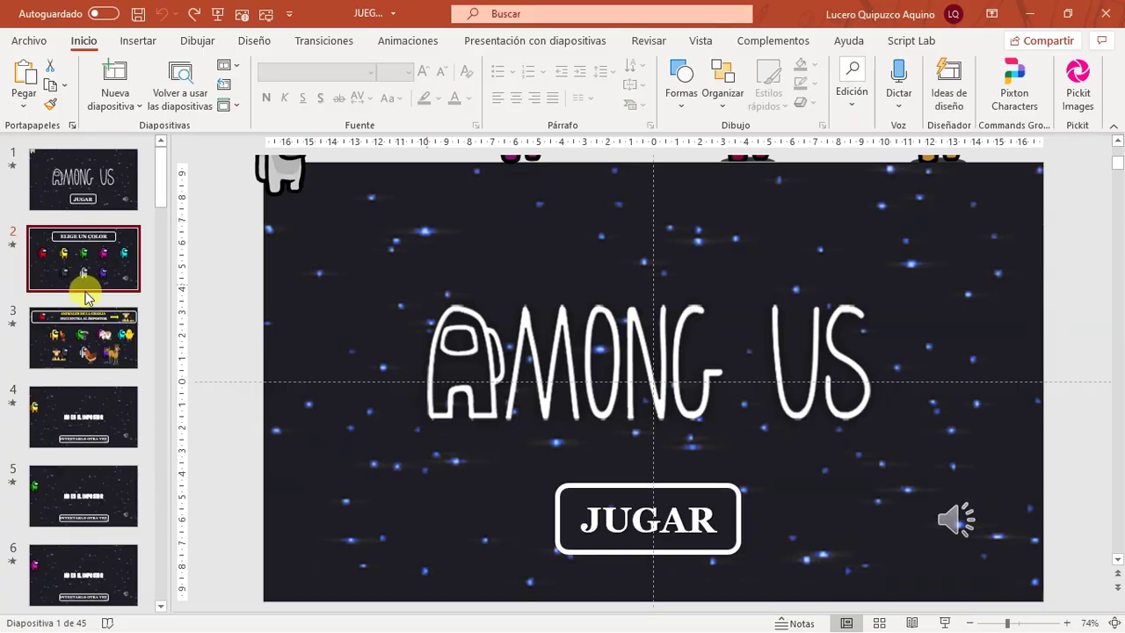
{"action": "left_click", "coordinate": [85, 286]}
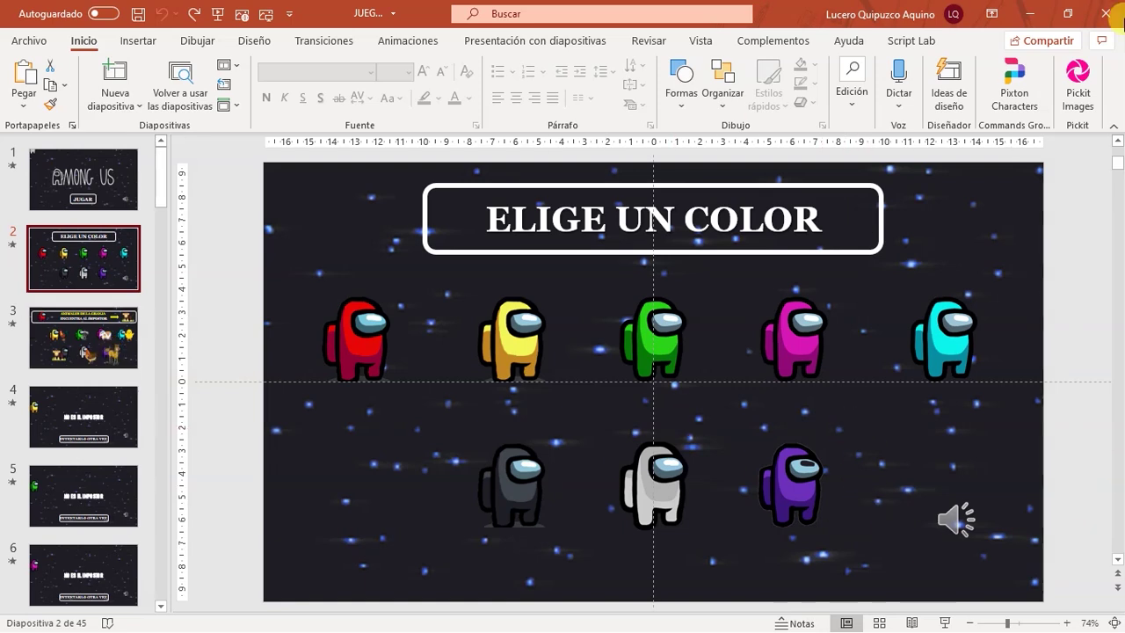
{"action": "left_click", "coordinate": [83, 181]}
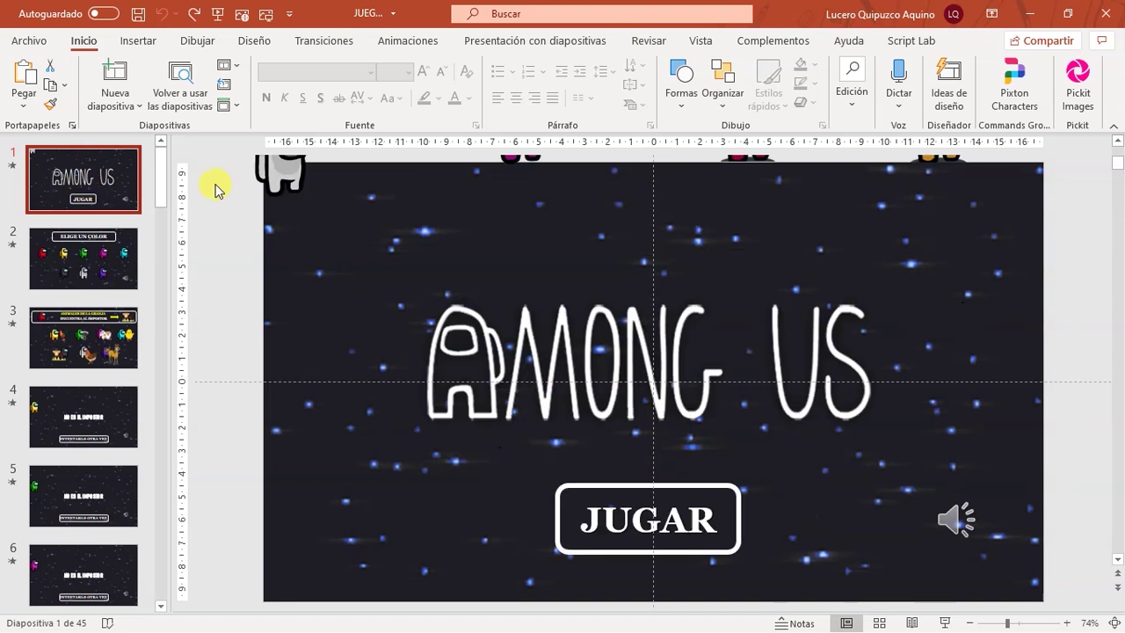
{"action": "scroll", "coordinate": [62, 403], "scroll_direction": "down", "scroll_amount": 3}
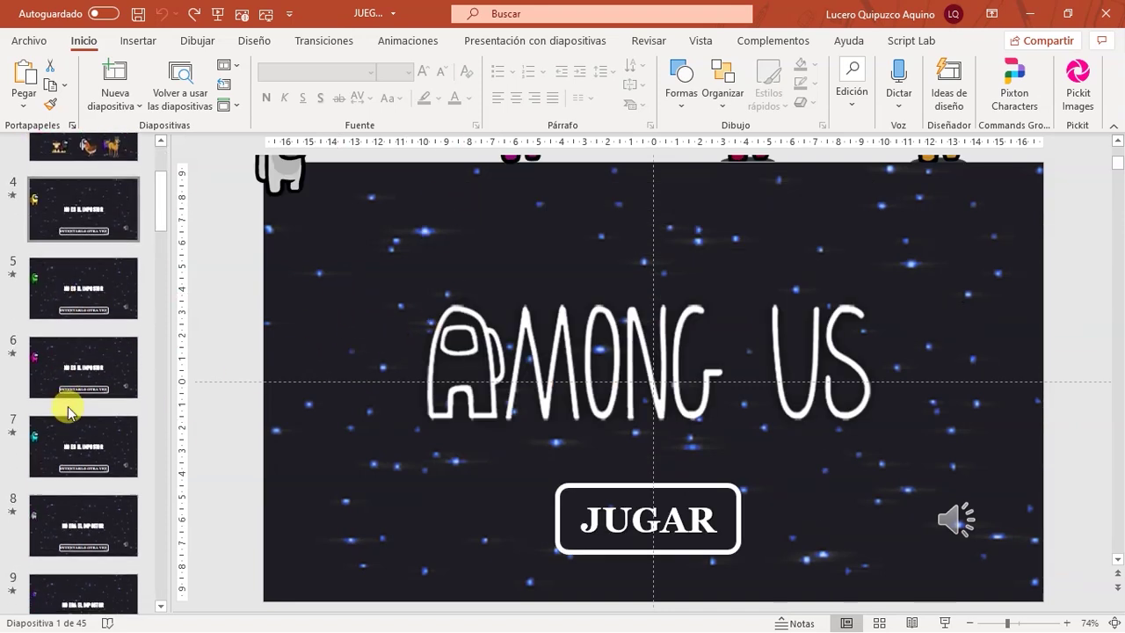
{"action": "scroll", "coordinate": [79, 410], "scroll_direction": "down", "scroll_amount": 3}
{"action": "scroll", "coordinate": [74, 400], "scroll_direction": "up", "scroll_amount": 3}
{"action": "scroll", "coordinate": [66, 382], "scroll_direction": "up", "scroll_amount": 3}
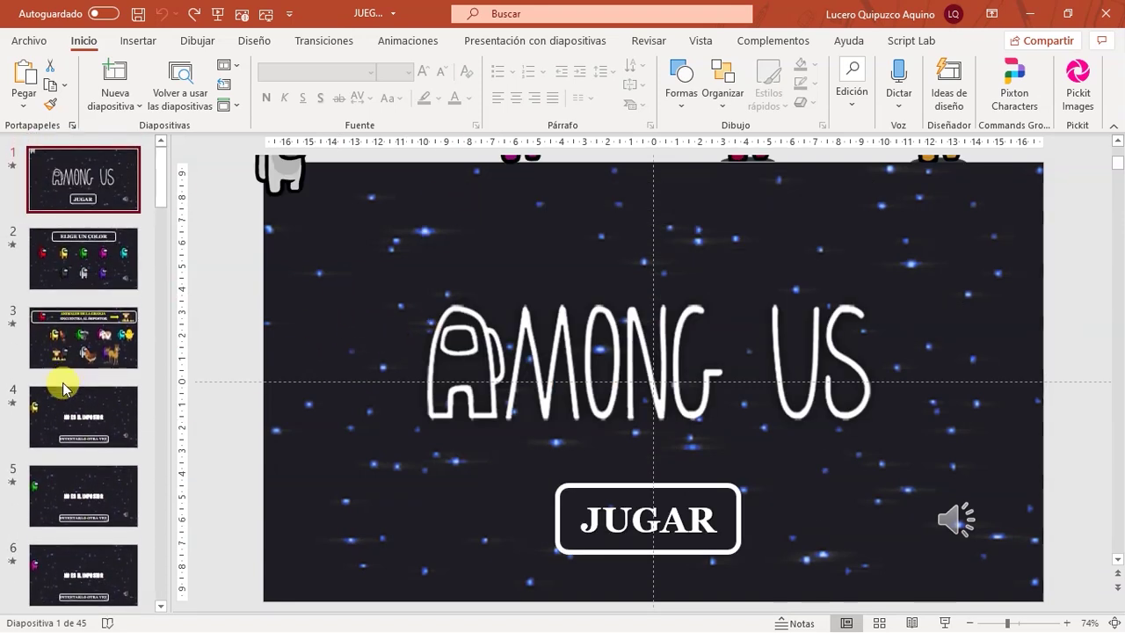
{"action": "left_click", "coordinate": [378, 196]}
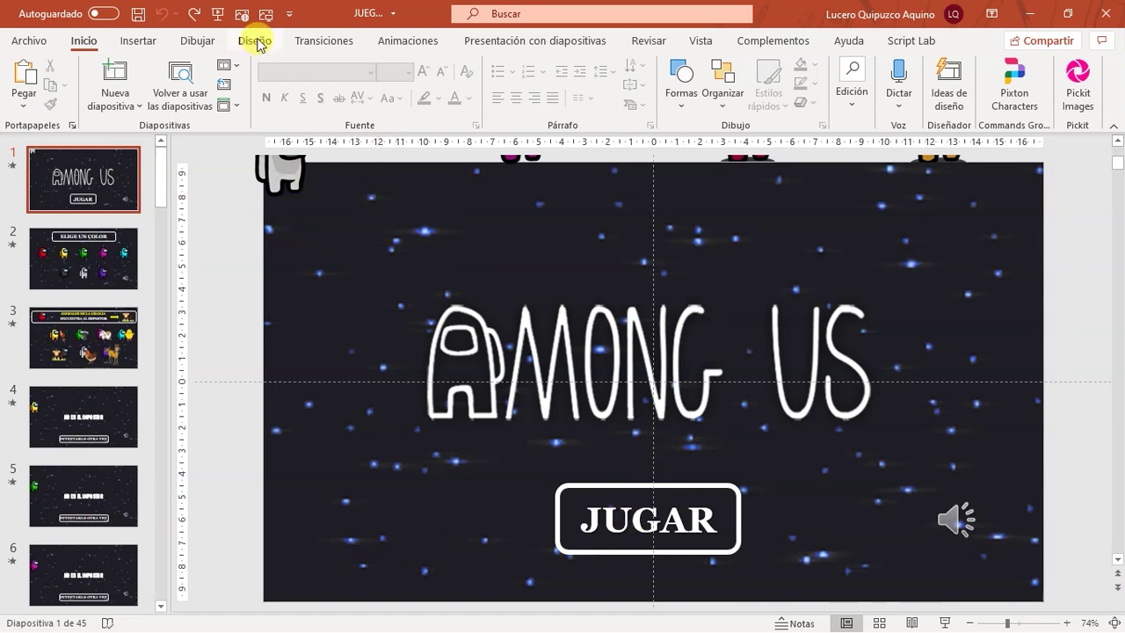
{"action": "left_click_drag", "start_coordinate": [340, 281], "coordinate": [375, 259]}
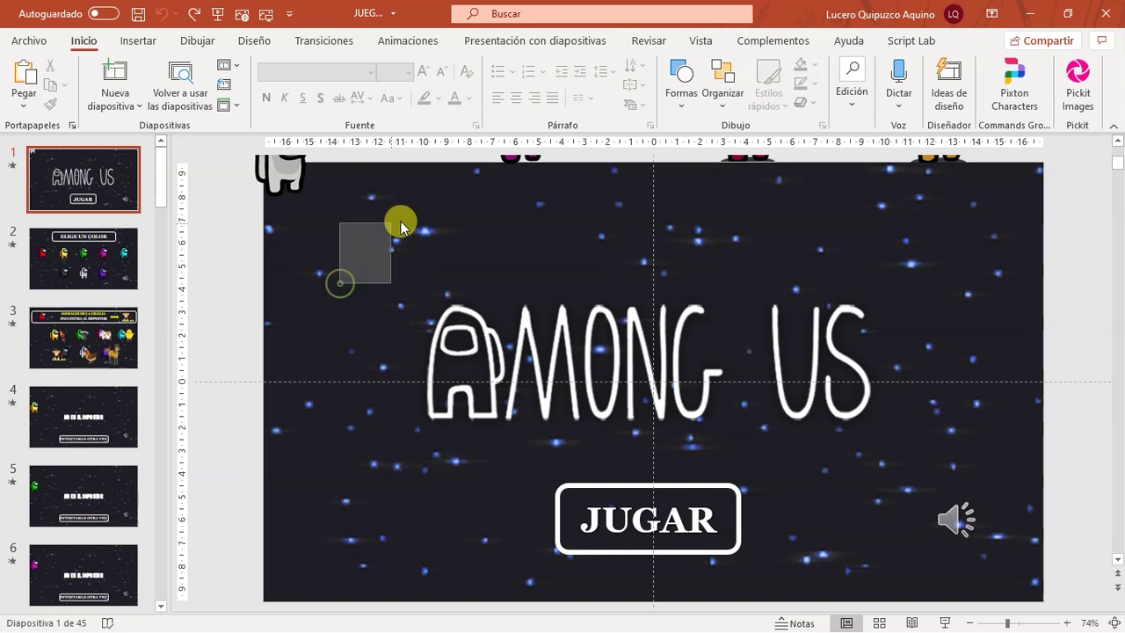
{"action": "left_click", "coordinate": [375, 259]}
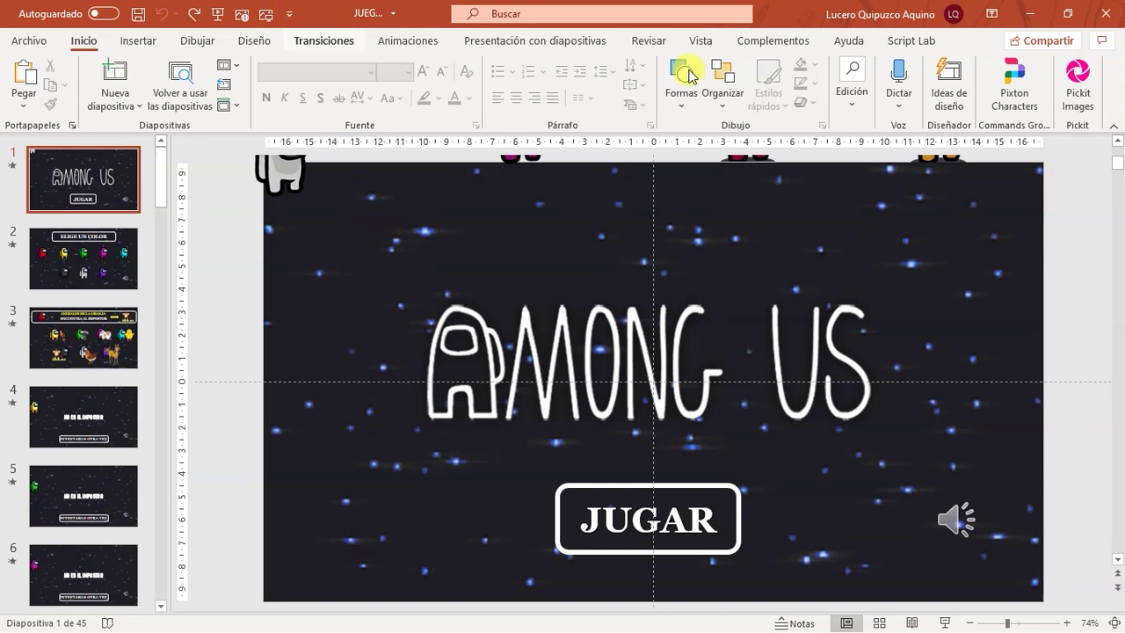
{"action": "left_click", "coordinate": [943, 623]}
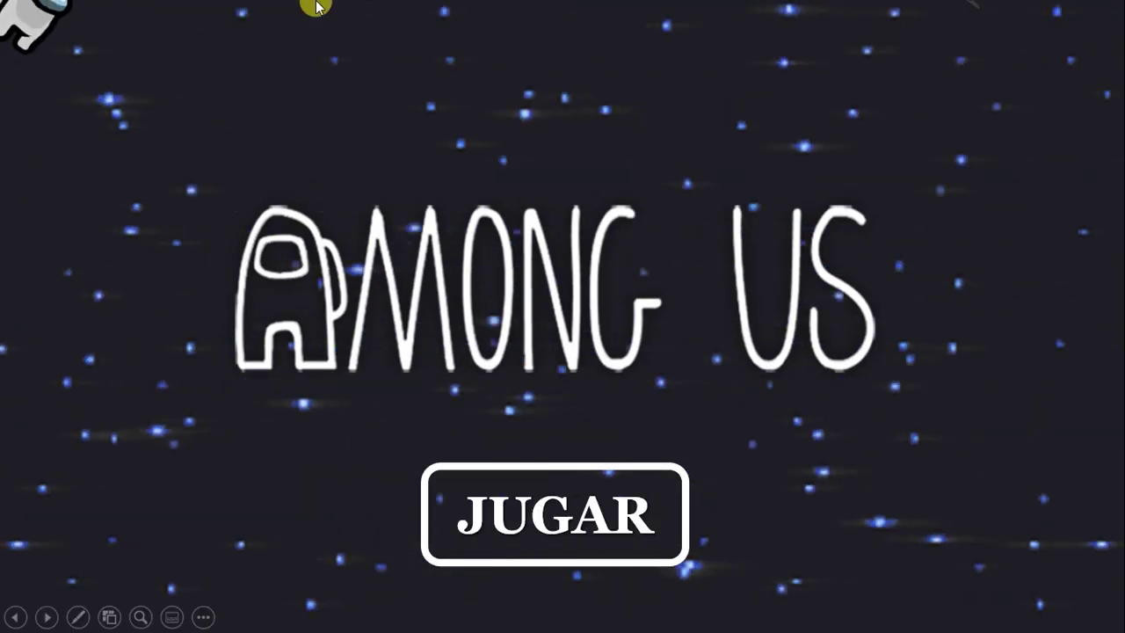
{"action": "key", "text": "Escape"}
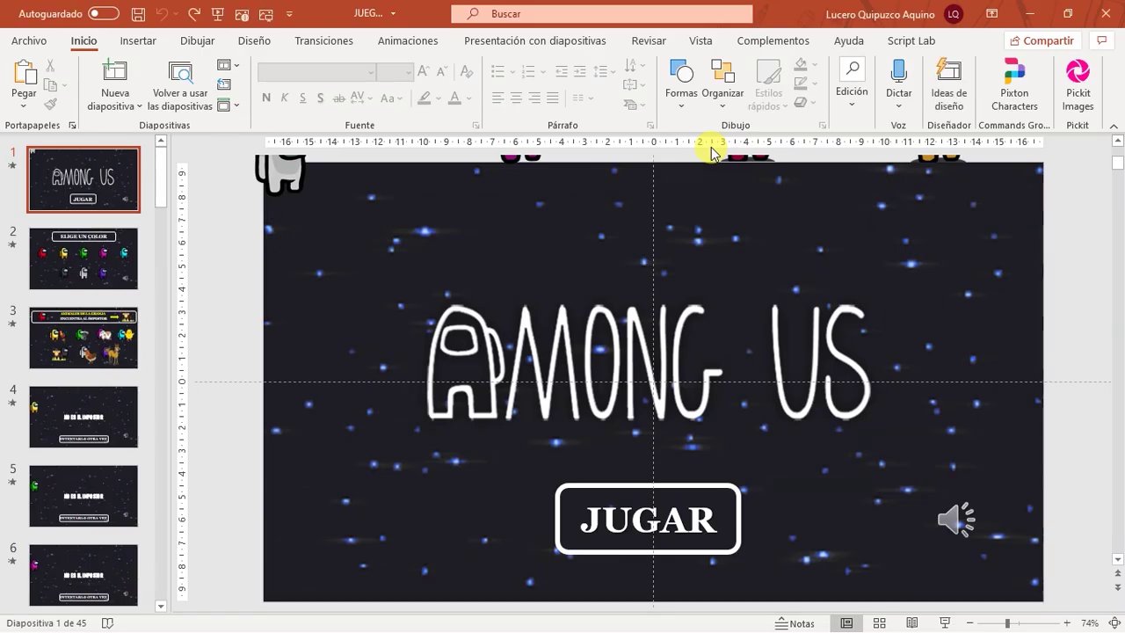
- Fill the slide background with the starry space GIF picture from file
{"action": "left_click", "coordinate": [248, 40]}
{"action": "left_click", "coordinate": [998, 103]}
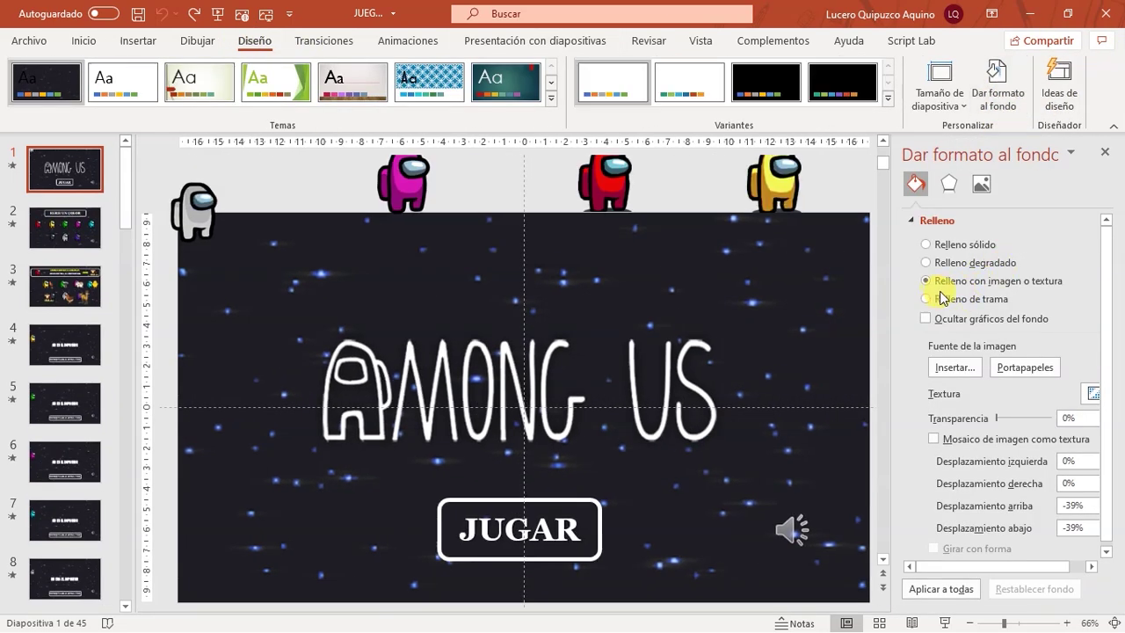
{"action": "left_click", "coordinate": [956, 368]}
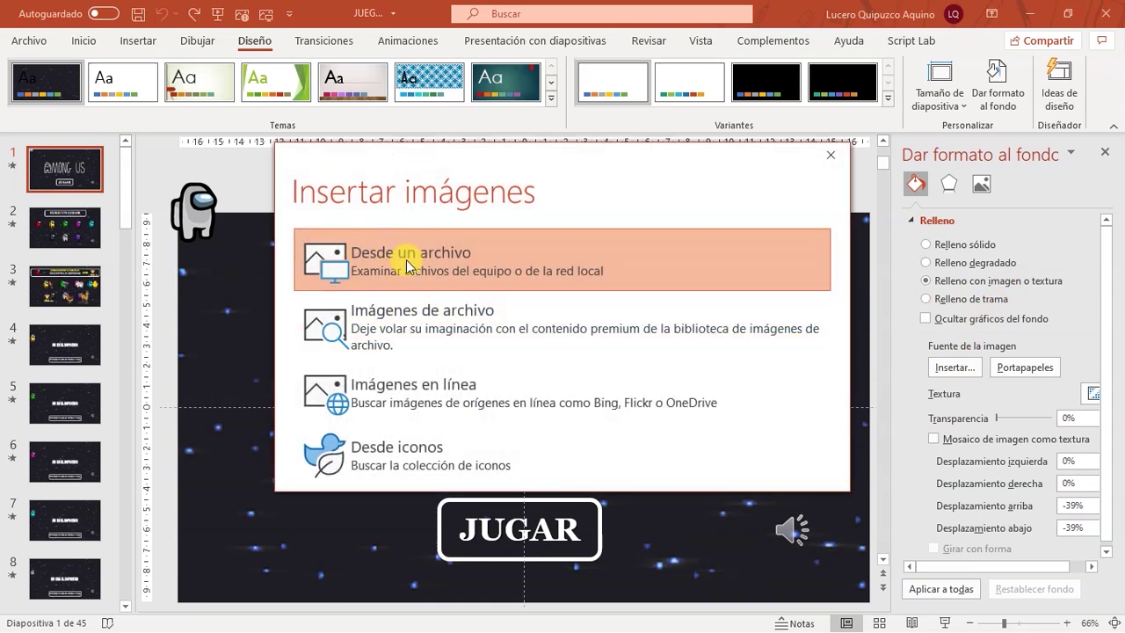
{"action": "left_click", "coordinate": [417, 261]}
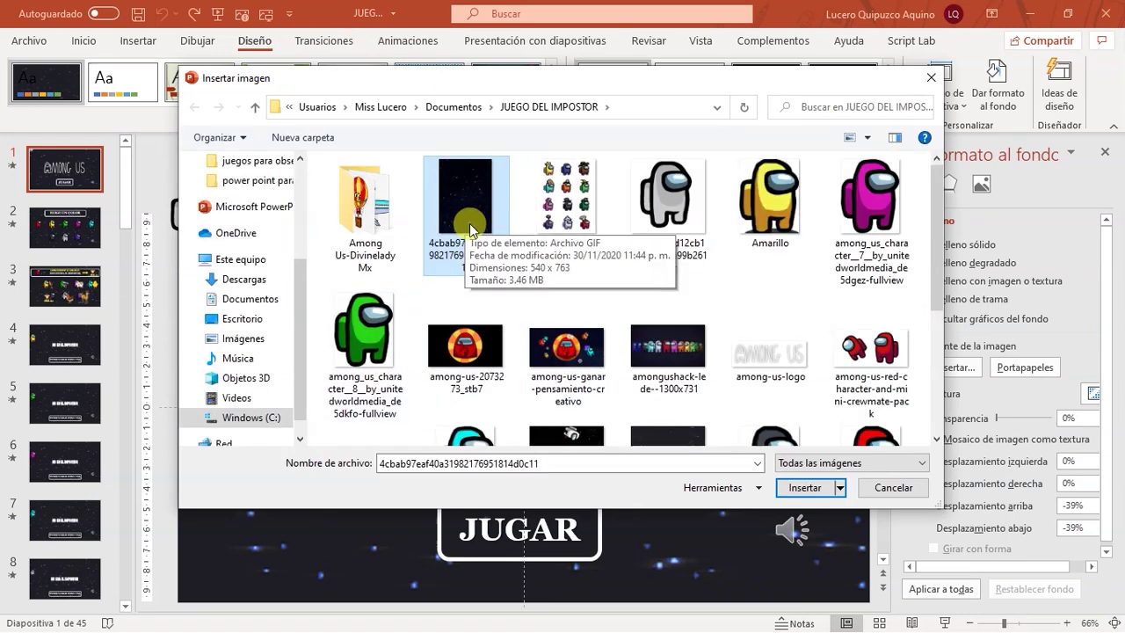
{"action": "scroll", "coordinate": [628, 335], "scroll_direction": "down", "scroll_amount": 2}
{"action": "double_click", "coordinate": [657, 373]}
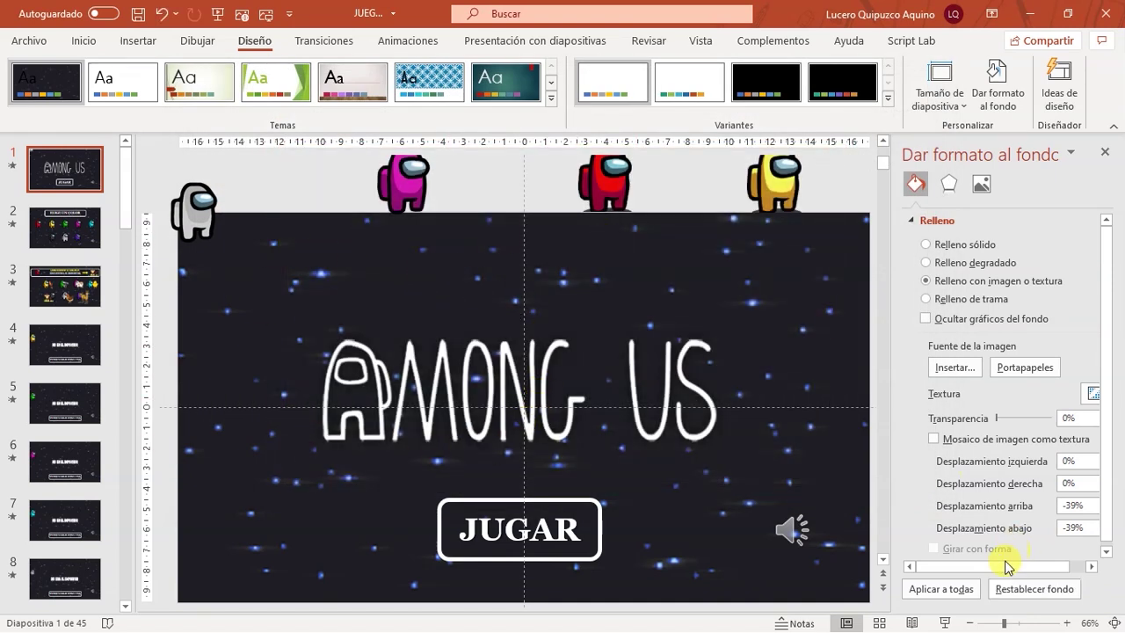
- Apply the starry GIF background to all slides and close the background pane
{"action": "left_click", "coordinate": [939, 594]}
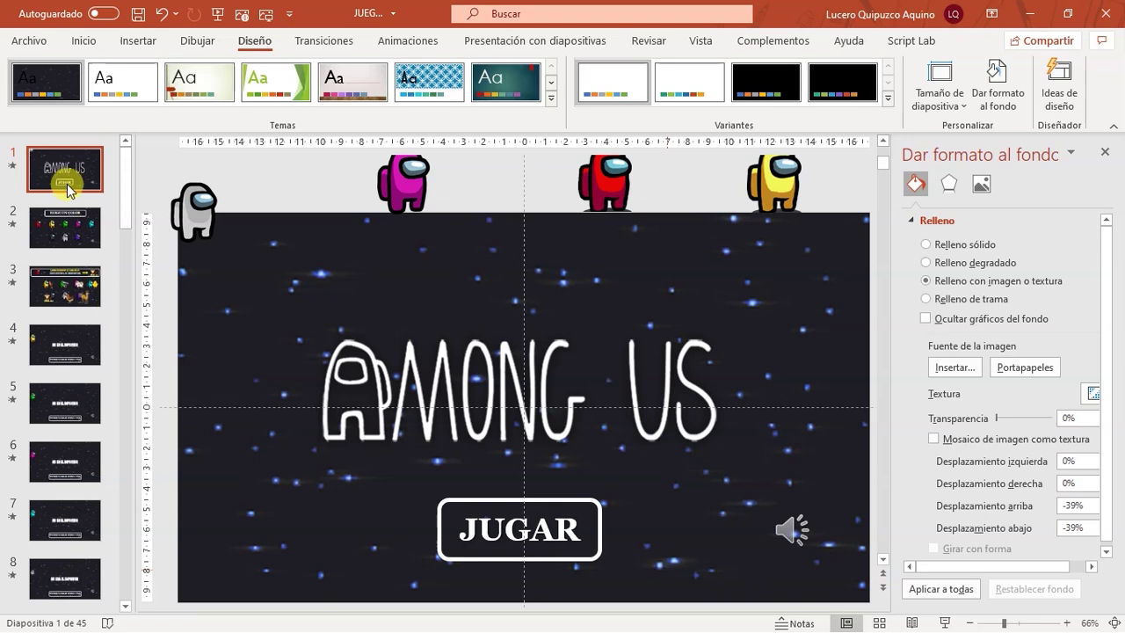
{"action": "scroll", "coordinate": [66, 387], "scroll_direction": "down", "scroll_amount": 2}
{"action": "scroll", "coordinate": [64, 409], "scroll_direction": "down", "scroll_amount": 2}
{"action": "scroll", "coordinate": [61, 416], "scroll_direction": "down", "scroll_amount": 3}
{"action": "scroll", "coordinate": [61, 420], "scroll_direction": "down", "scroll_amount": 2}
{"action": "scroll", "coordinate": [85, 352], "scroll_direction": "down", "scroll_amount": 2}
{"action": "scroll", "coordinate": [85, 351], "scroll_direction": "up", "scroll_amount": 3}
{"action": "scroll", "coordinate": [88, 356], "scroll_direction": "up", "scroll_amount": 6}
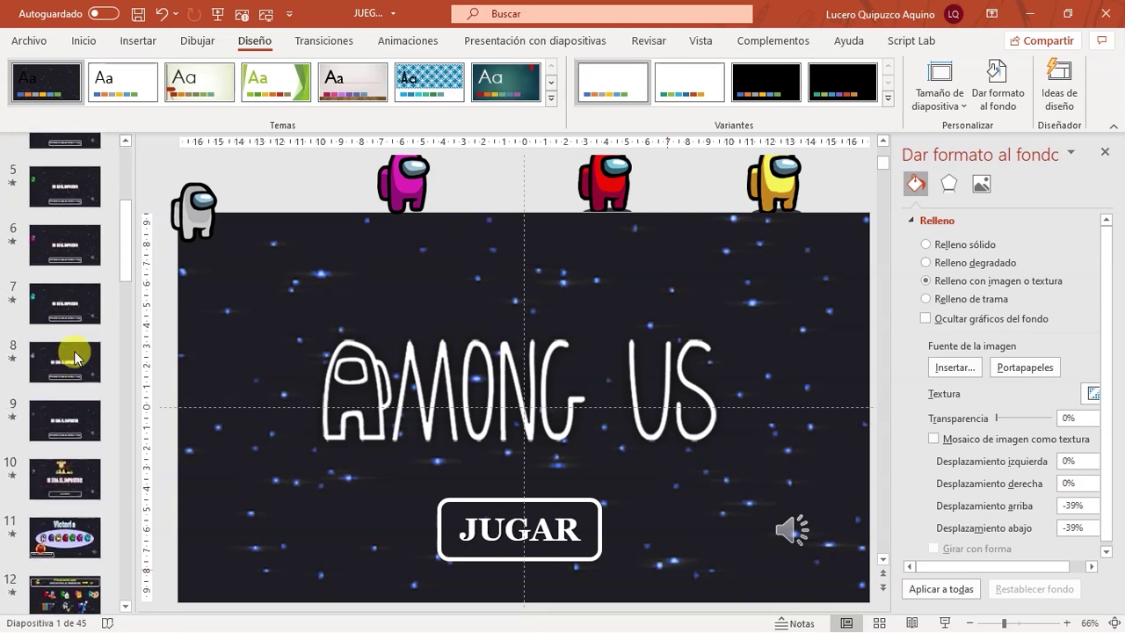
{"action": "scroll", "coordinate": [92, 360], "scroll_direction": "up", "scroll_amount": 2}
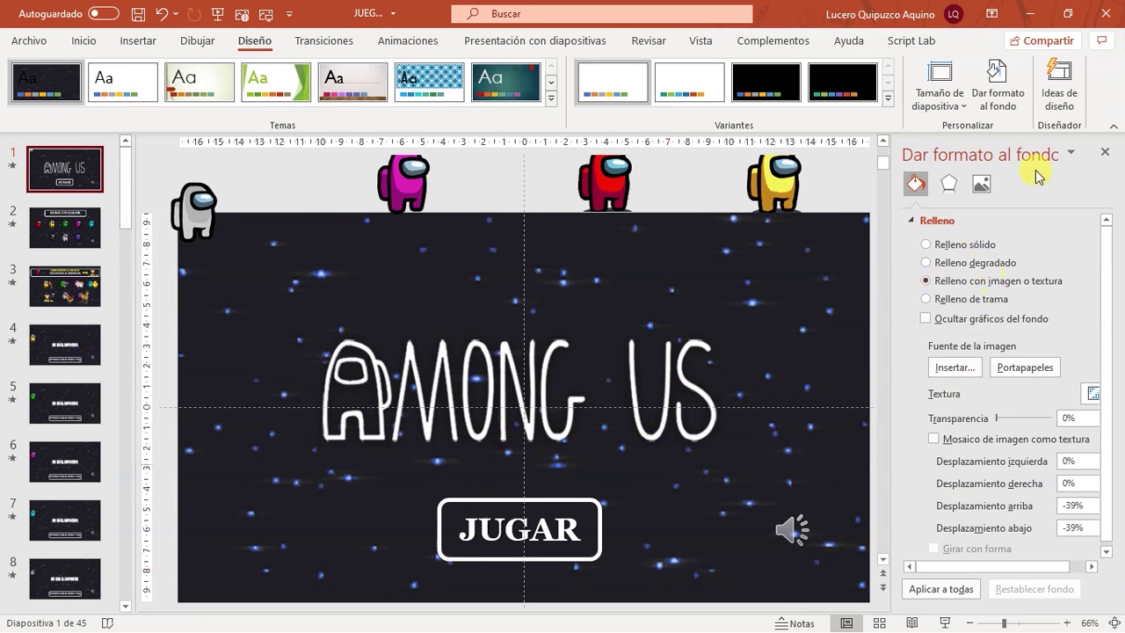
{"action": "left_click", "coordinate": [1103, 154]}
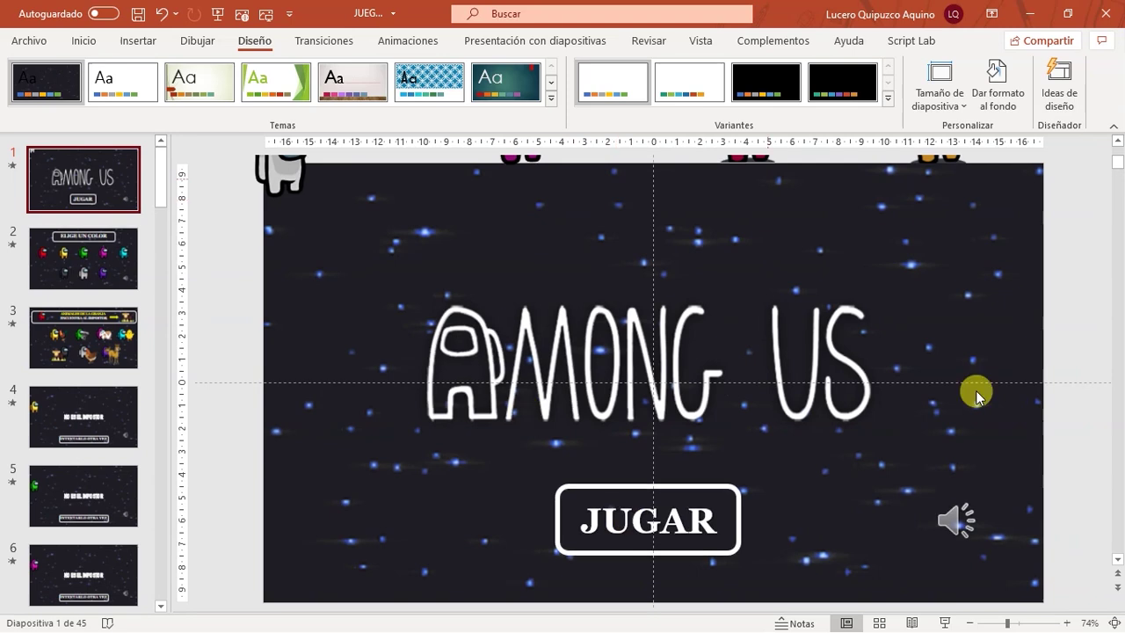
- Preview the show, then nudge the AMONG US title logo slightly left
{"action": "left_click", "coordinate": [913, 625]}
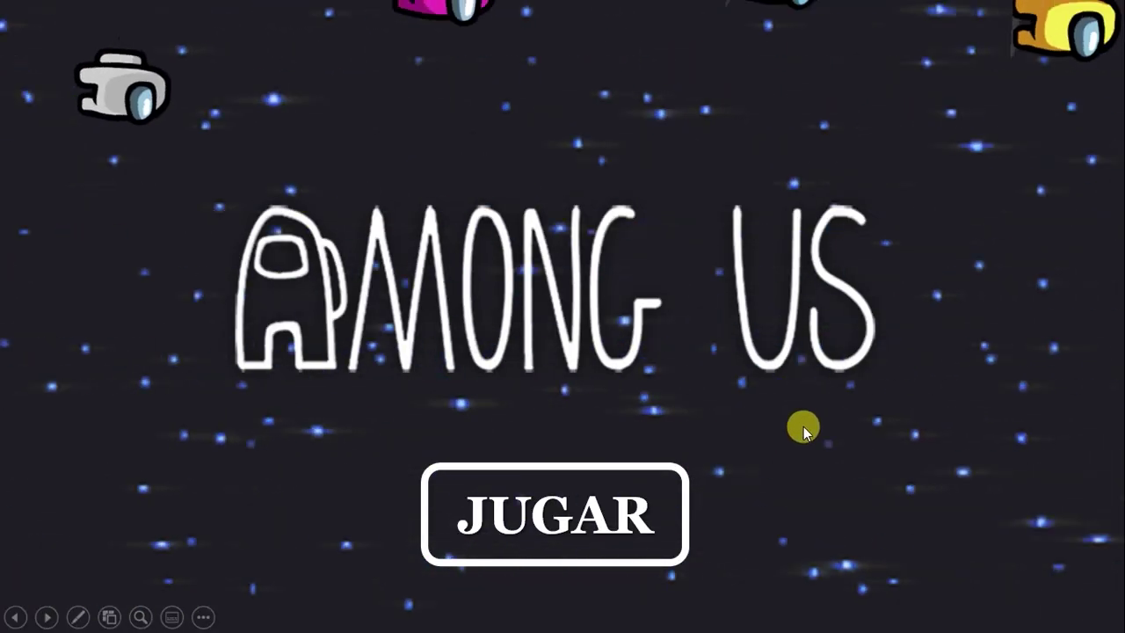
{"action": "key", "text": "Escape"}
{"action": "left_click", "coordinate": [589, 382]}
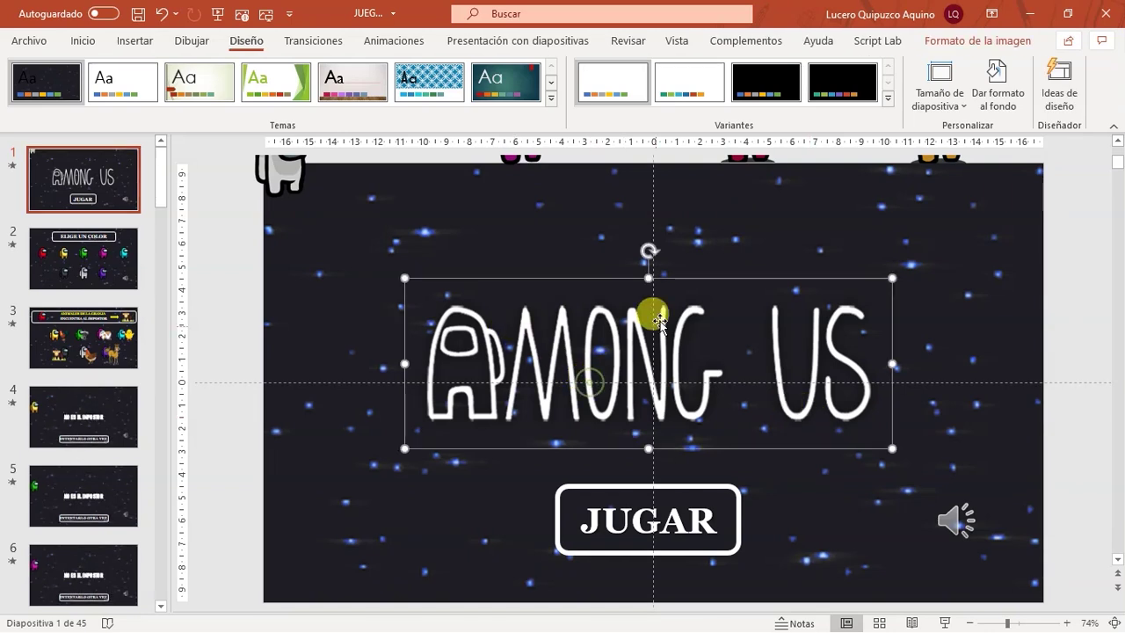
{"action": "key", "text": "Escape"}
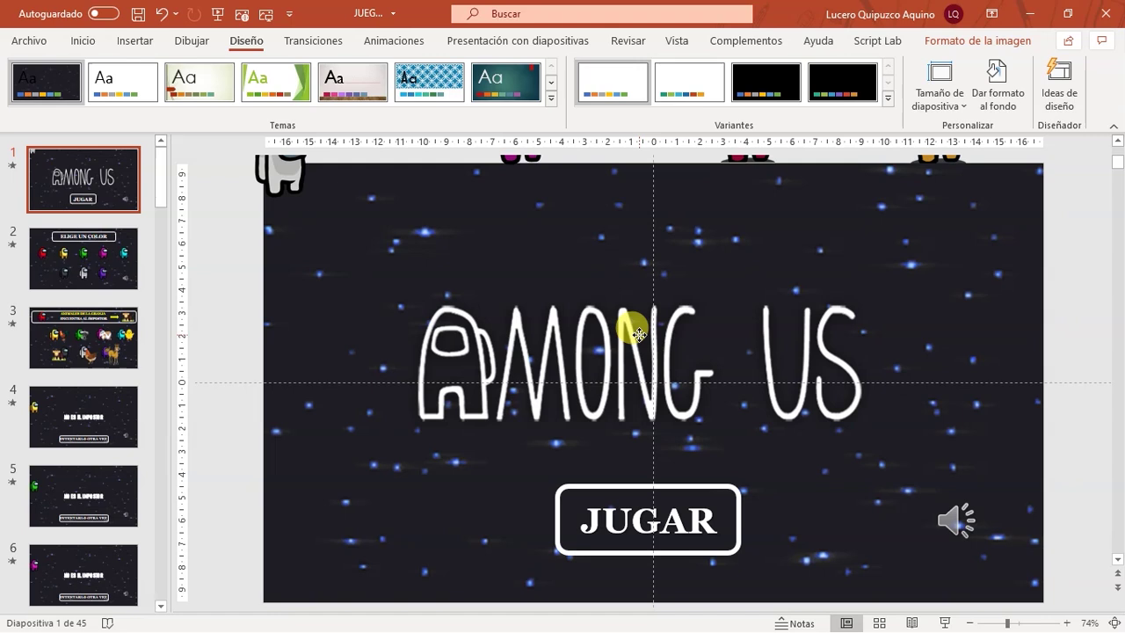
{"action": "left_click", "coordinate": [638, 333]}
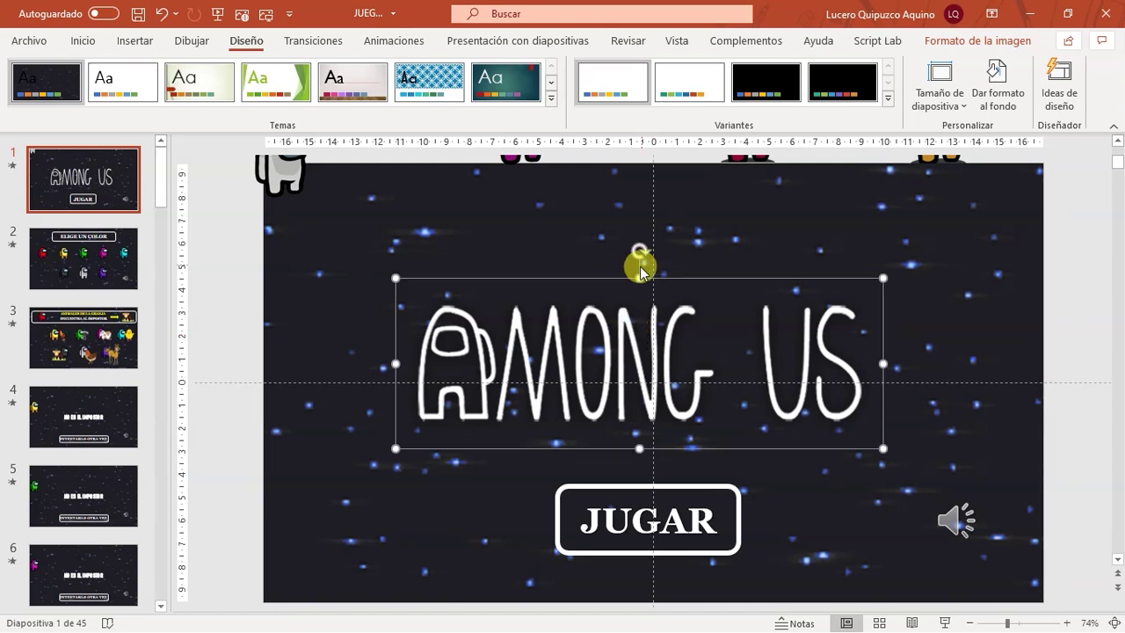
{"action": "left_click", "coordinate": [278, 192]}
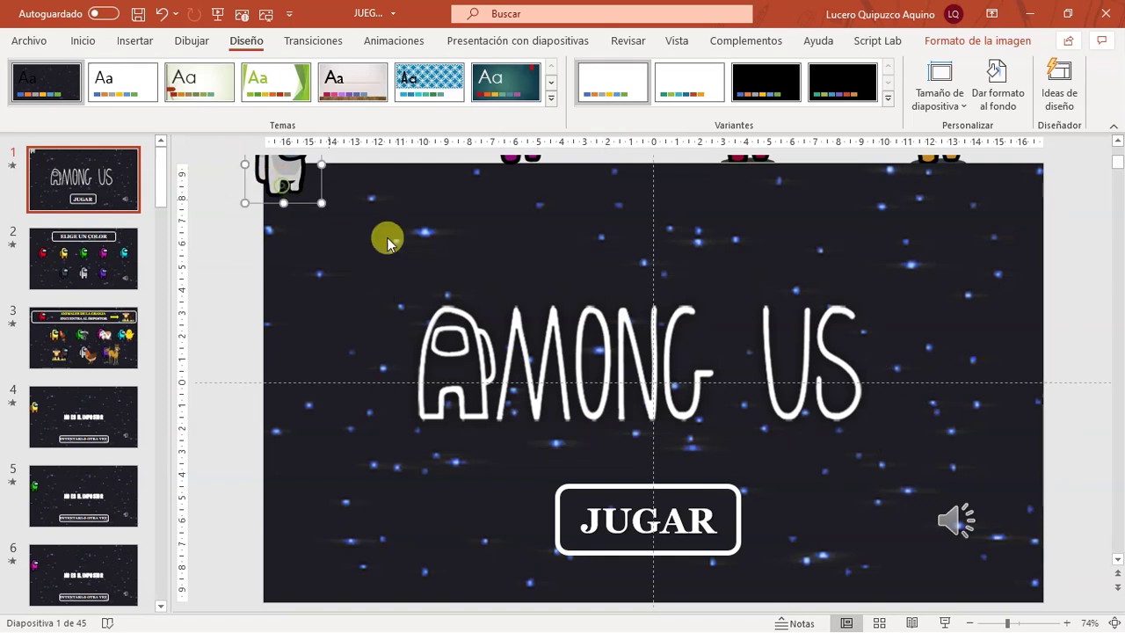
- Browse animation effects for the white crewmate and preview the title slide's crewmate motion
{"action": "scroll", "coordinate": [352, 211], "scroll_direction": "up", "scroll_amount": 2}
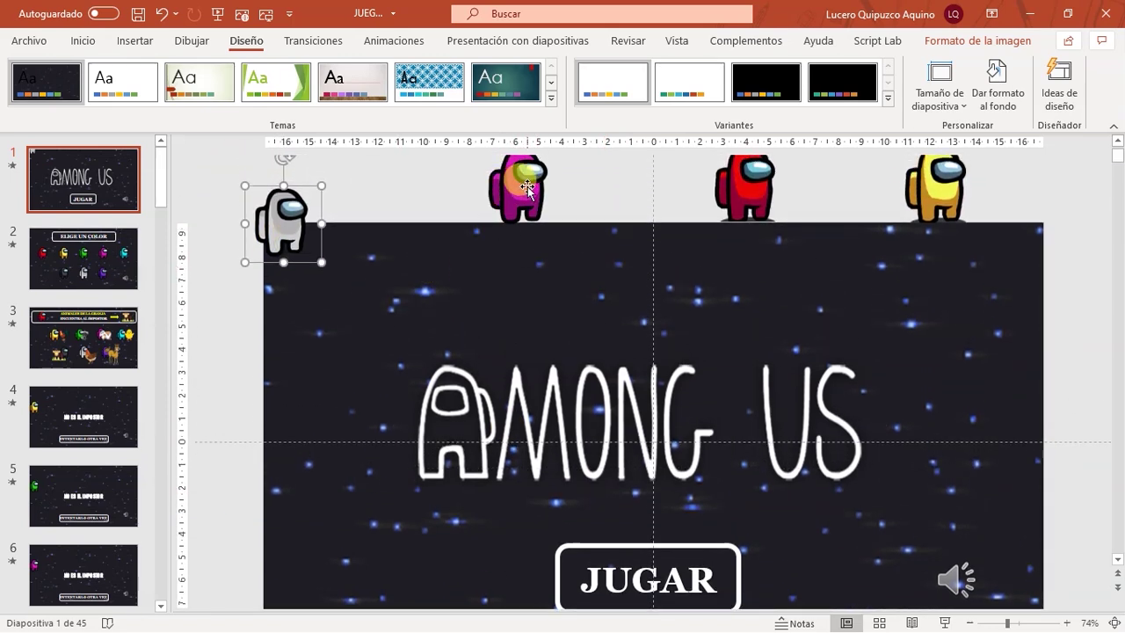
{"action": "left_click", "coordinate": [394, 43]}
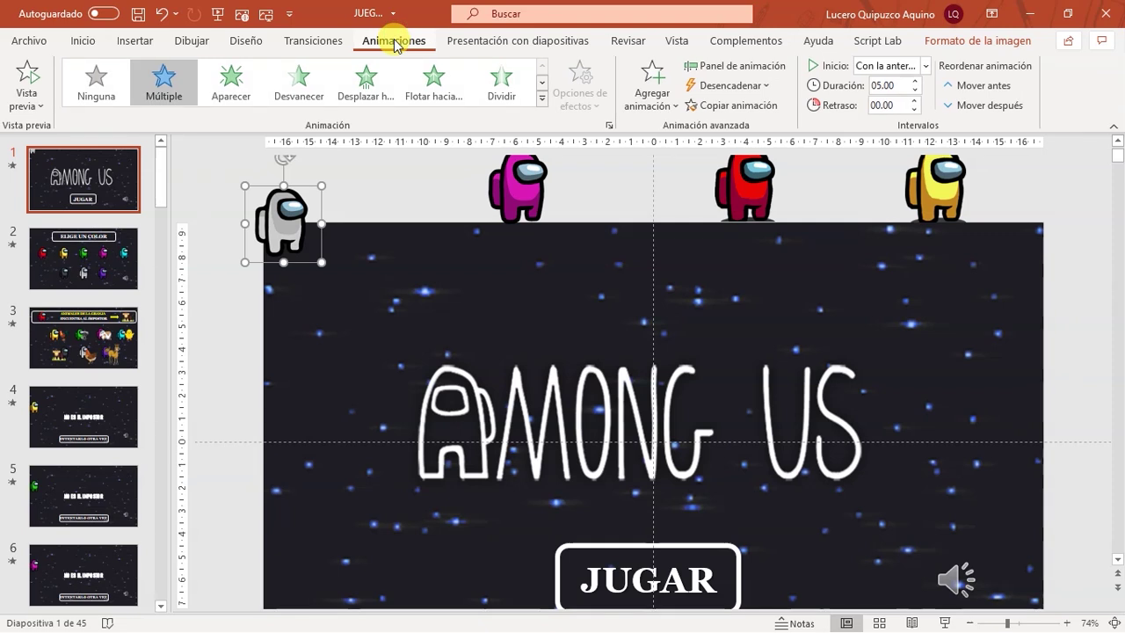
{"action": "left_click", "coordinate": [295, 251]}
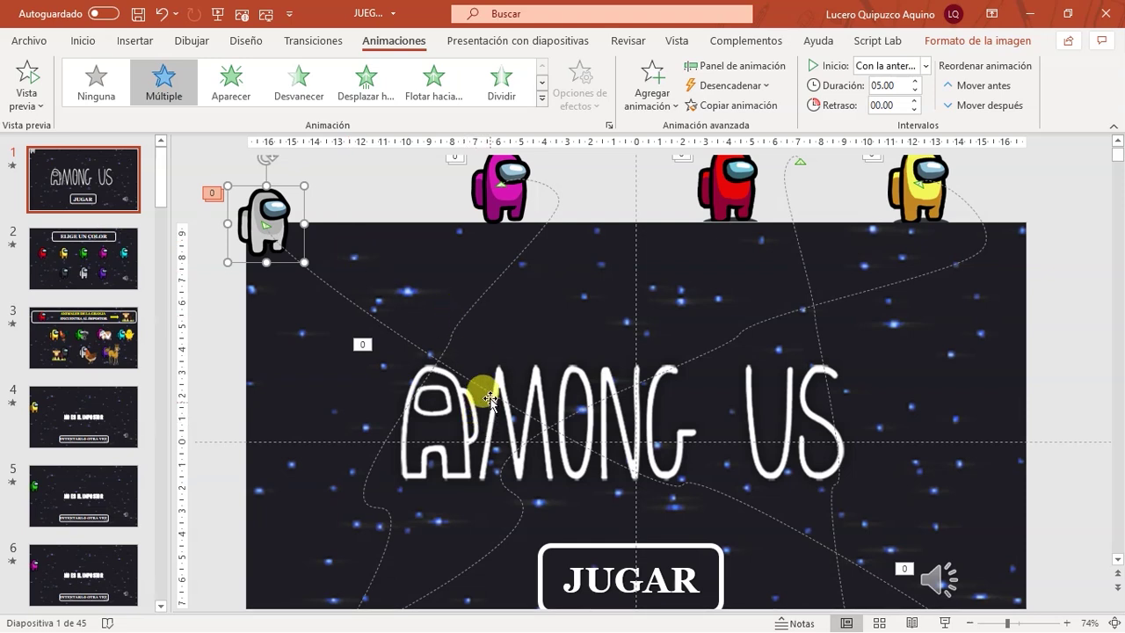
{"action": "left_click", "coordinate": [542, 99]}
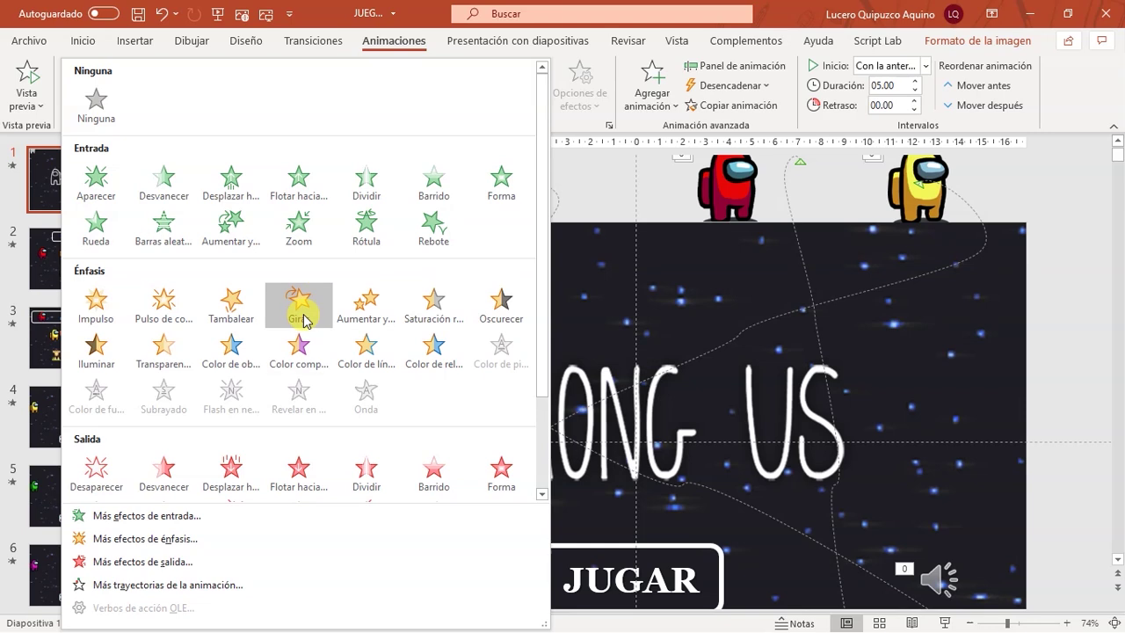
{"action": "left_click", "coordinate": [608, 189]}
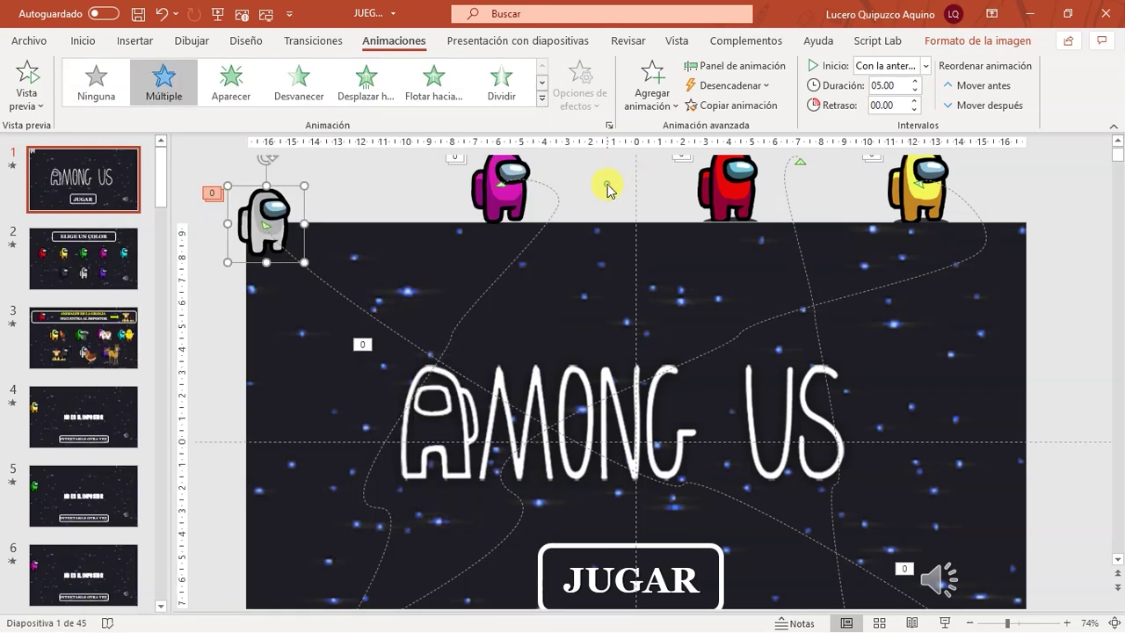
{"action": "left_click", "coordinate": [945, 622]}
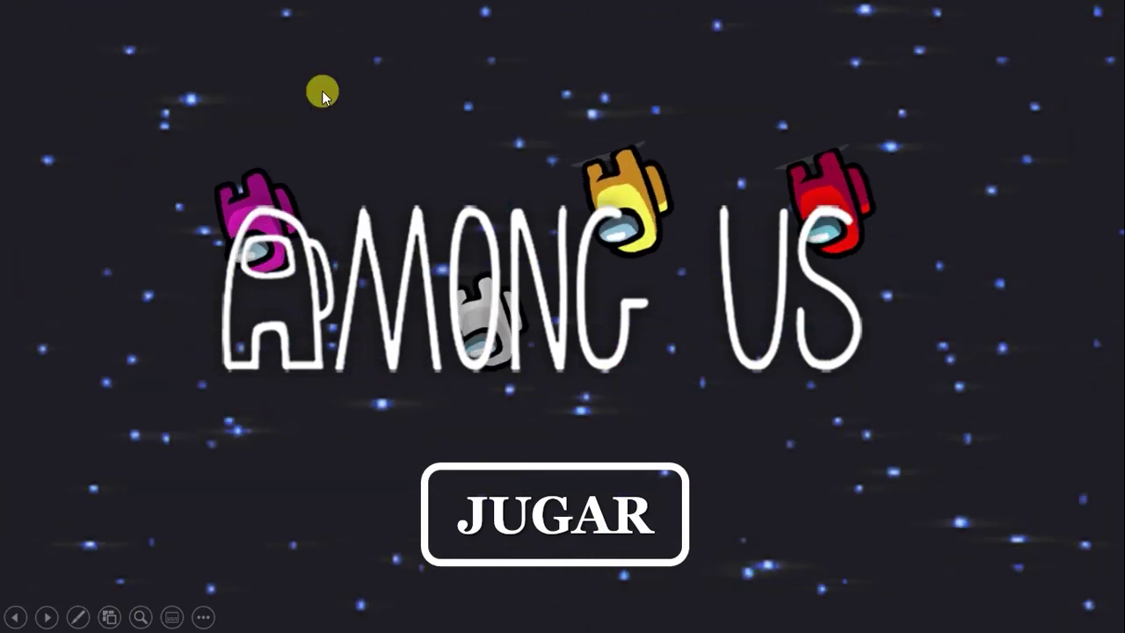
{"action": "key", "text": "Escape"}
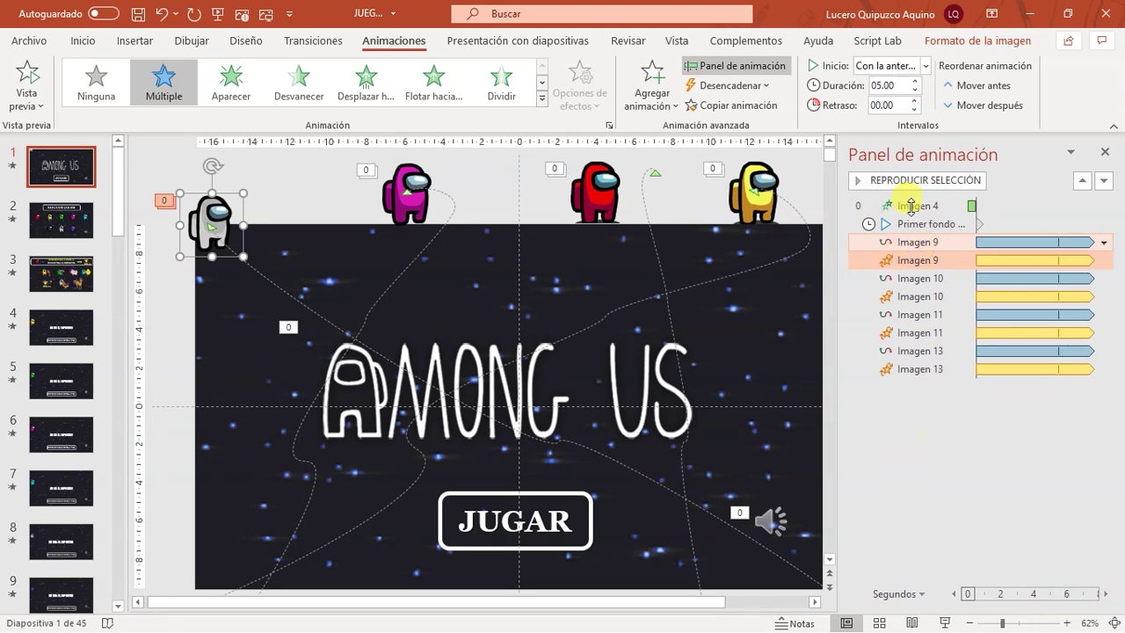
- Inspect Imagen 9's motion-path and spin animations and preview them in the slideshow
{"action": "left_click", "coordinate": [918, 242]}
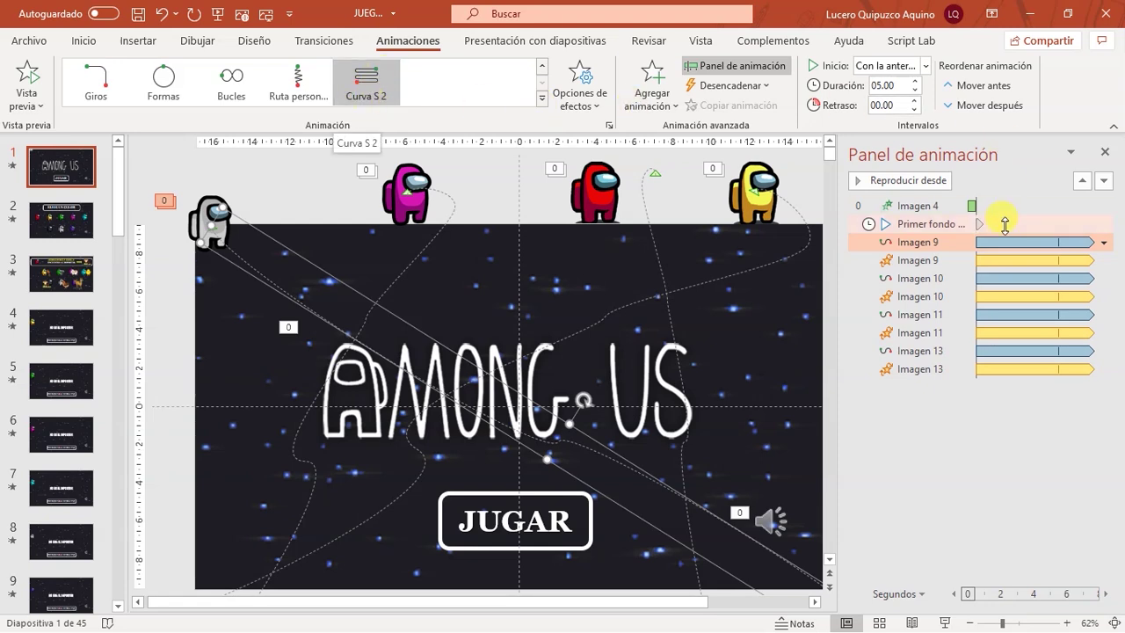
{"action": "left_click", "coordinate": [909, 261]}
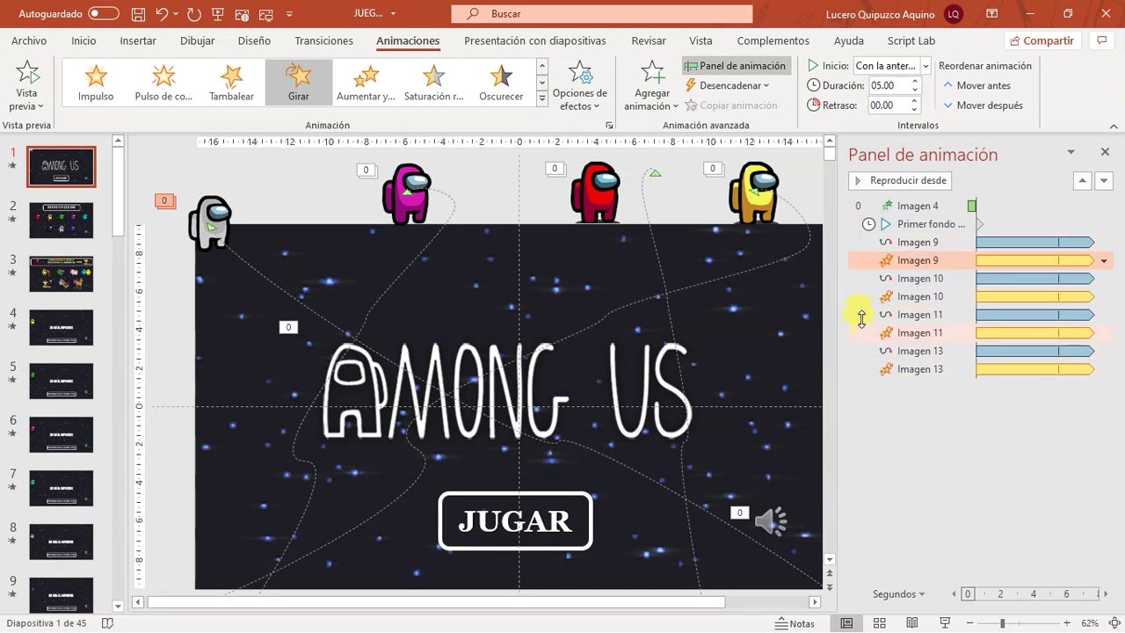
{"action": "left_click", "coordinate": [945, 621]}
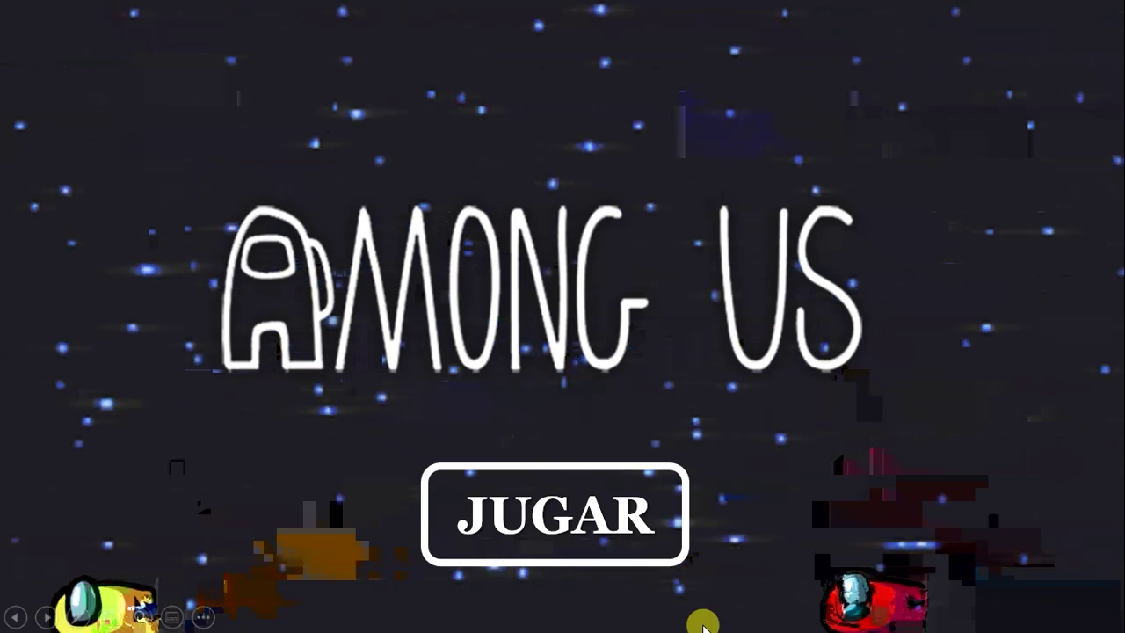
{"action": "key", "text": "Escape"}
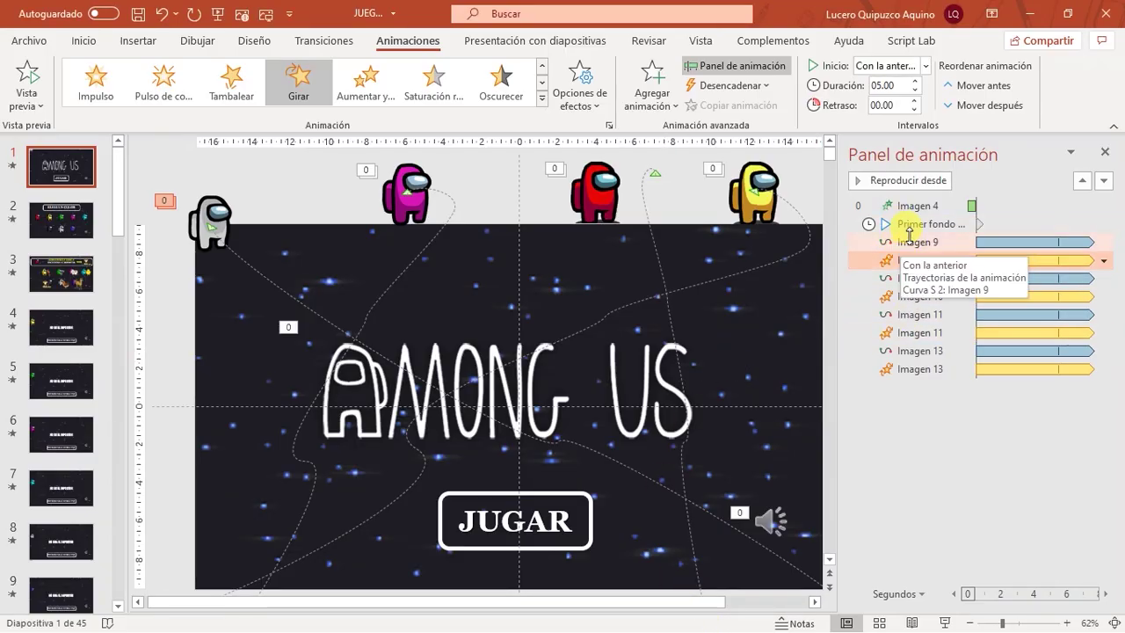
- Check the Curva S 2 timing: start with previous, 5 seconds, repeat until slide end
{"action": "left_click", "coordinate": [911, 242]}
{"action": "double_click", "coordinate": [888, 241]}
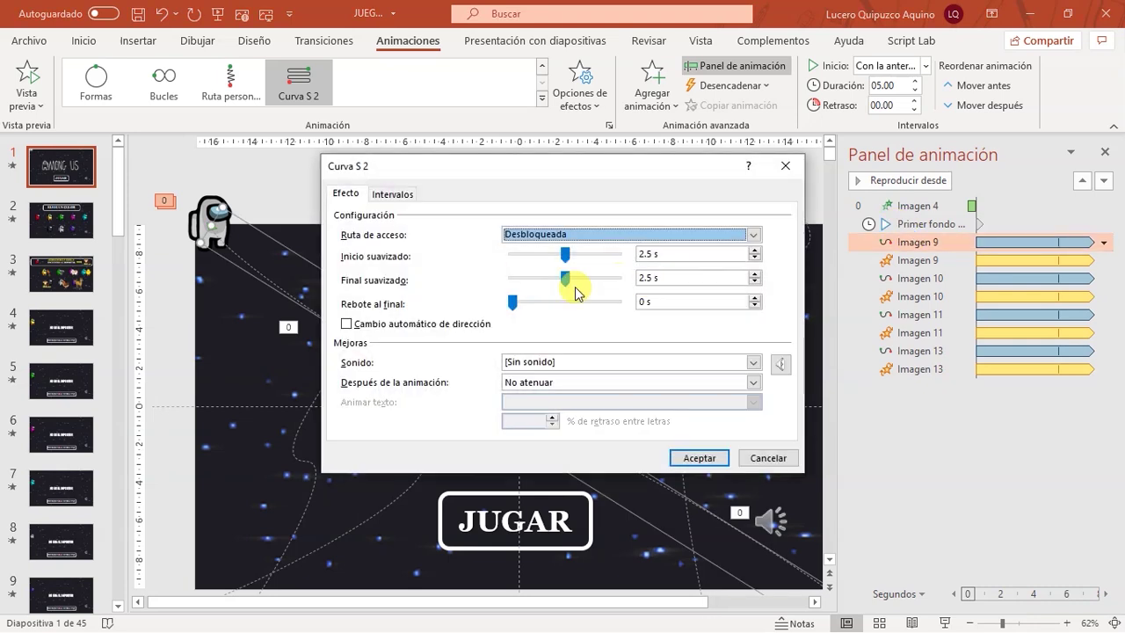
{"action": "left_click", "coordinate": [392, 194]}
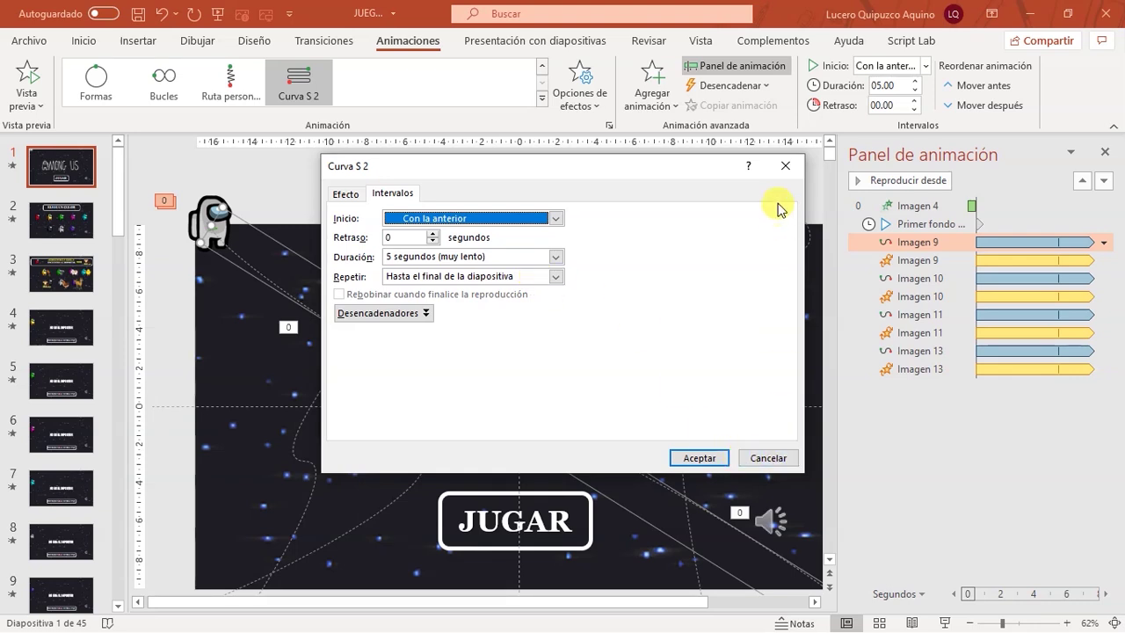
{"action": "left_click", "coordinate": [785, 167]}
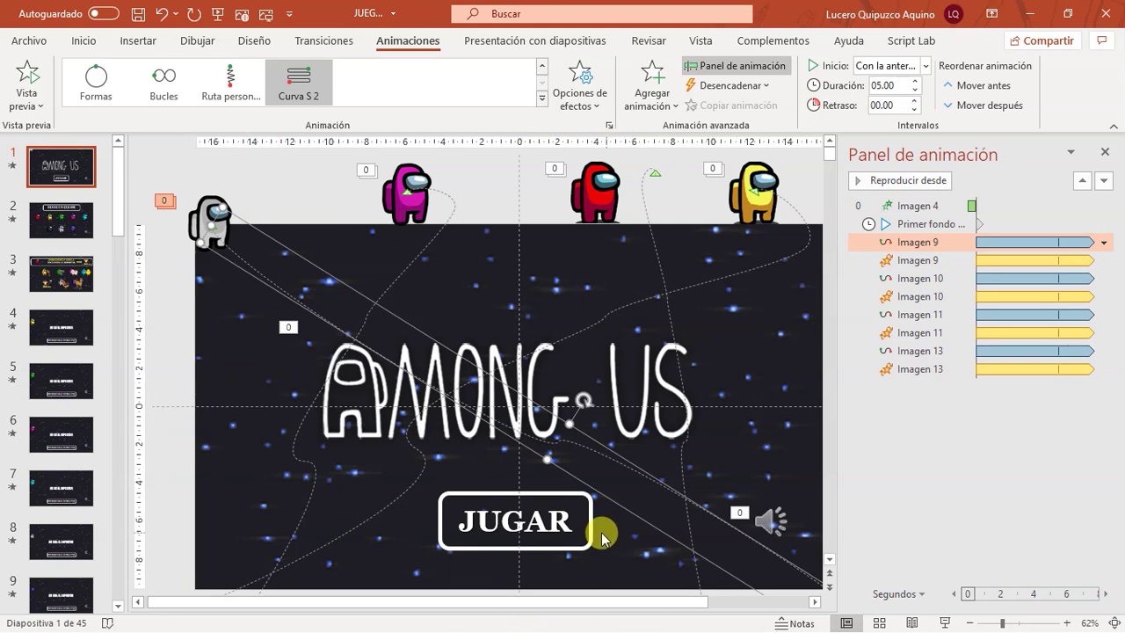
{"action": "left_click", "coordinate": [546, 495]}
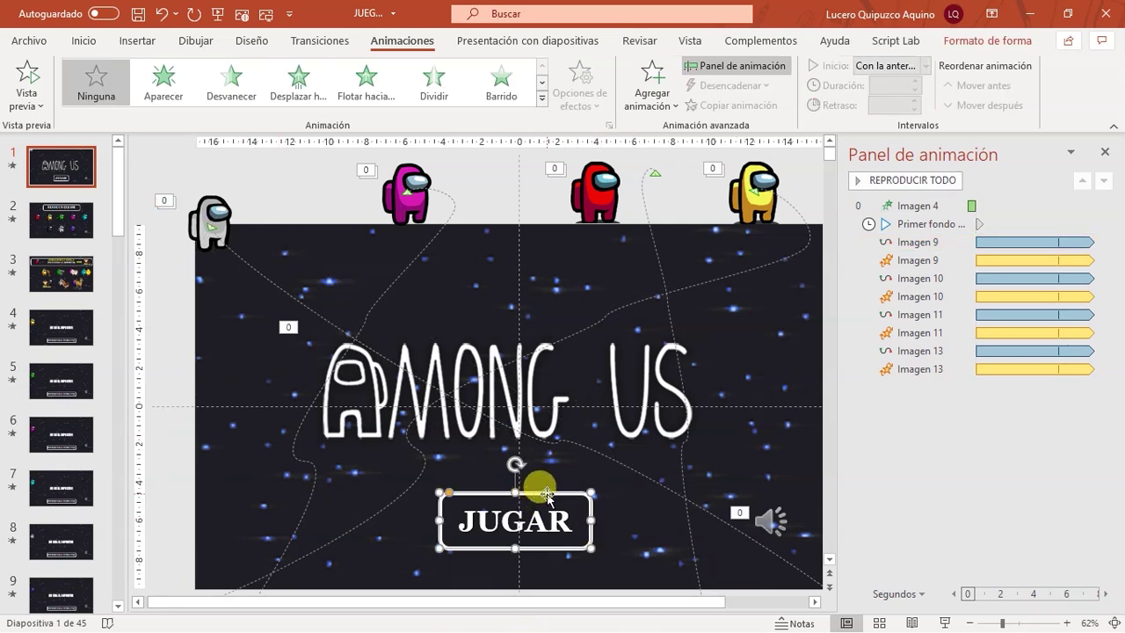
- Verify the JUGAR button's action is a hyperlink to the next slide
{"action": "left_click", "coordinate": [138, 42]}
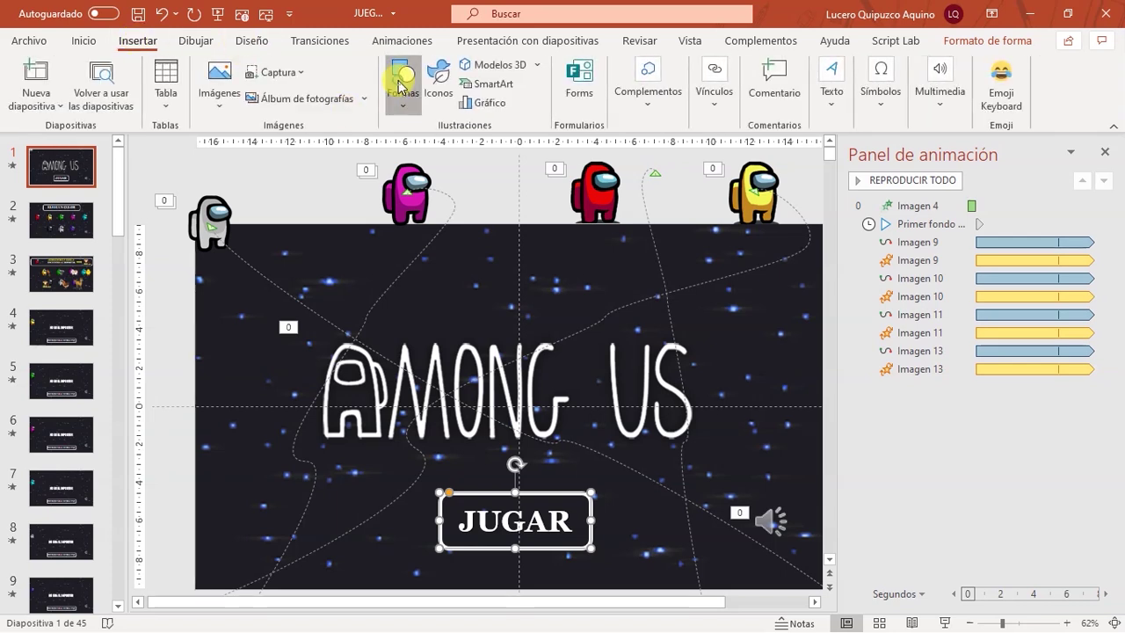
{"action": "left_click", "coordinate": [401, 85]}
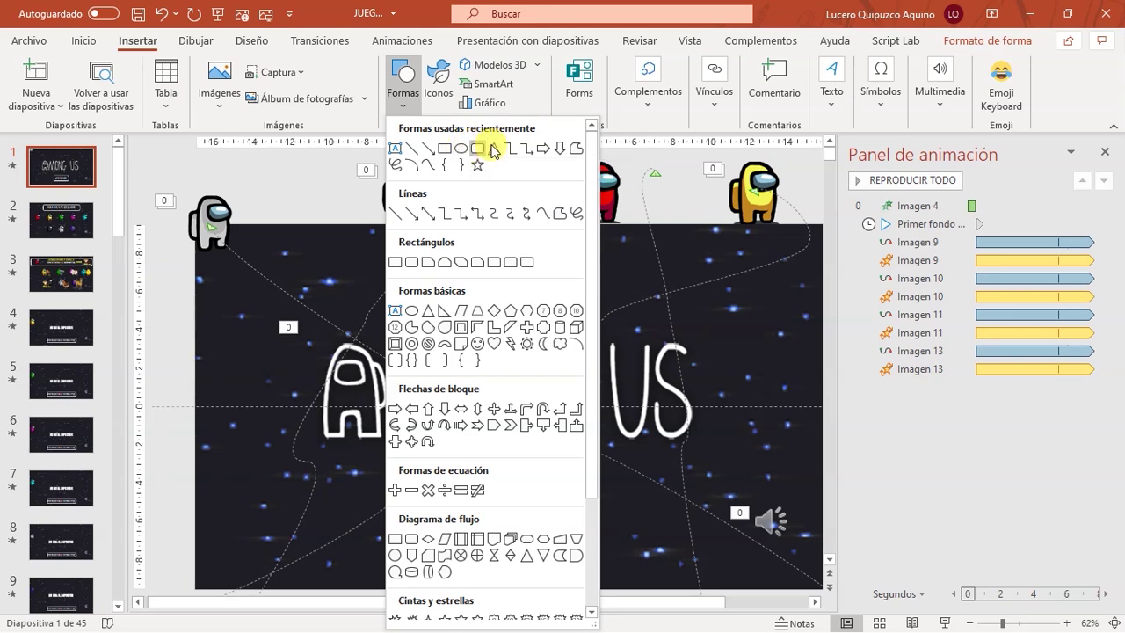
{"action": "left_click", "coordinate": [630, 254]}
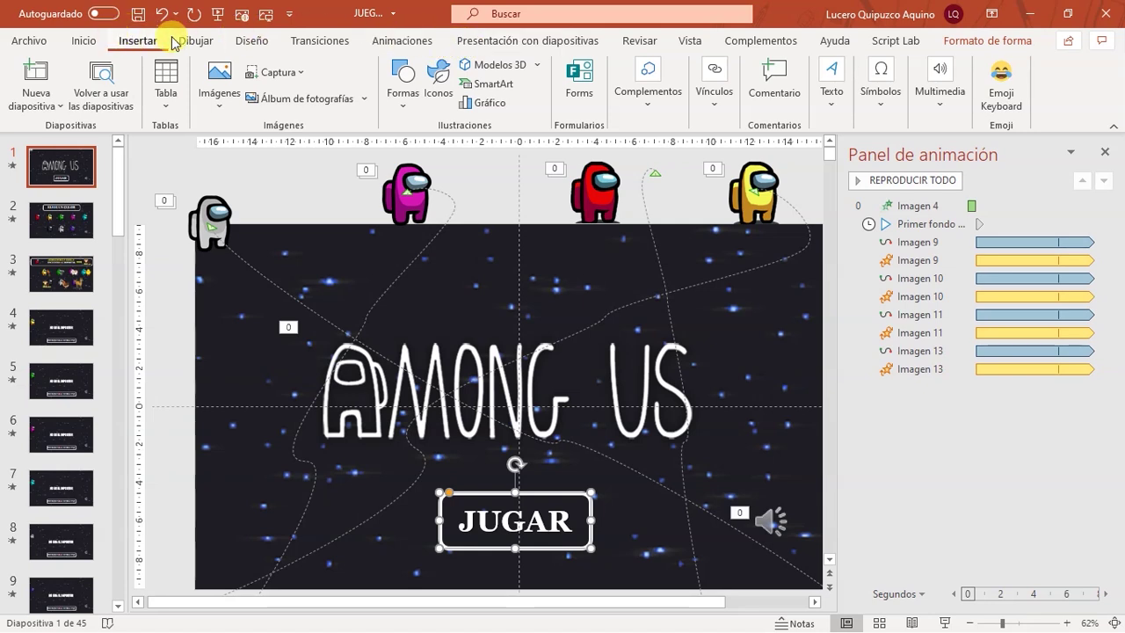
{"action": "left_click", "coordinate": [711, 104]}
{"action": "left_click", "coordinate": [790, 158]}
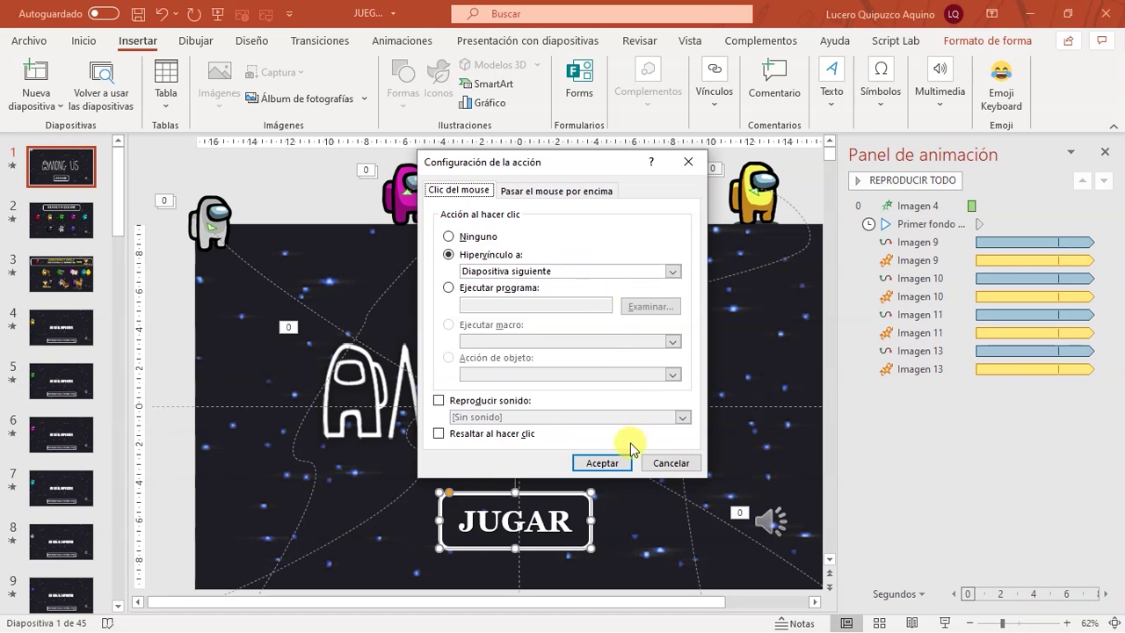
{"action": "left_click", "coordinate": [668, 463]}
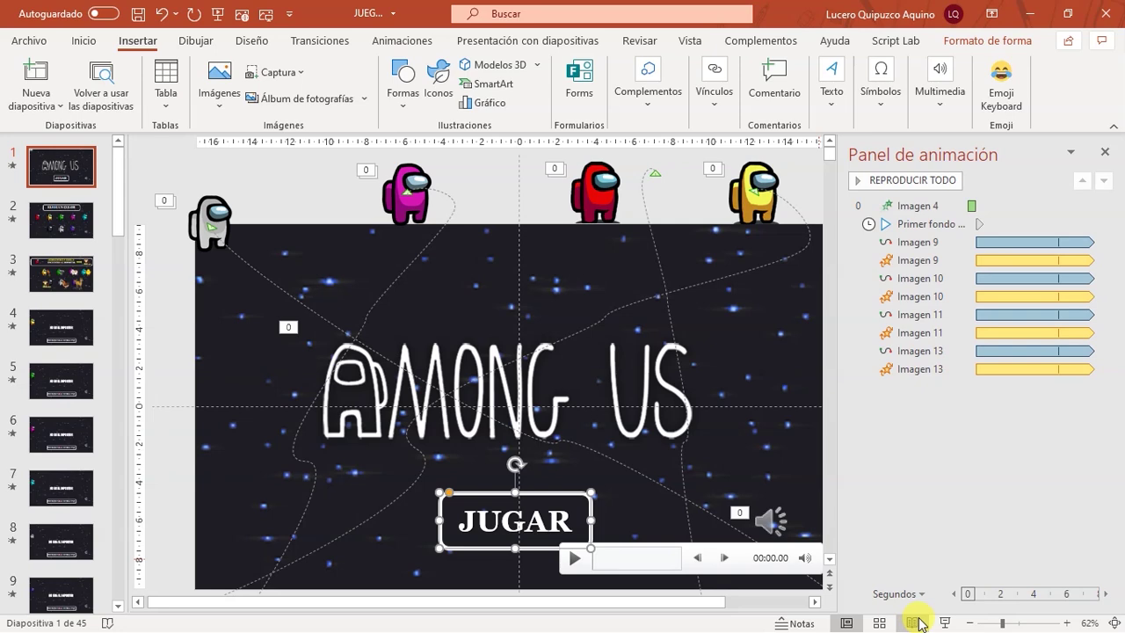
- Test the JUGAR jump in the slideshow, then open the ELIGE UN COLOR slide
{"action": "key", "text": "F5"}
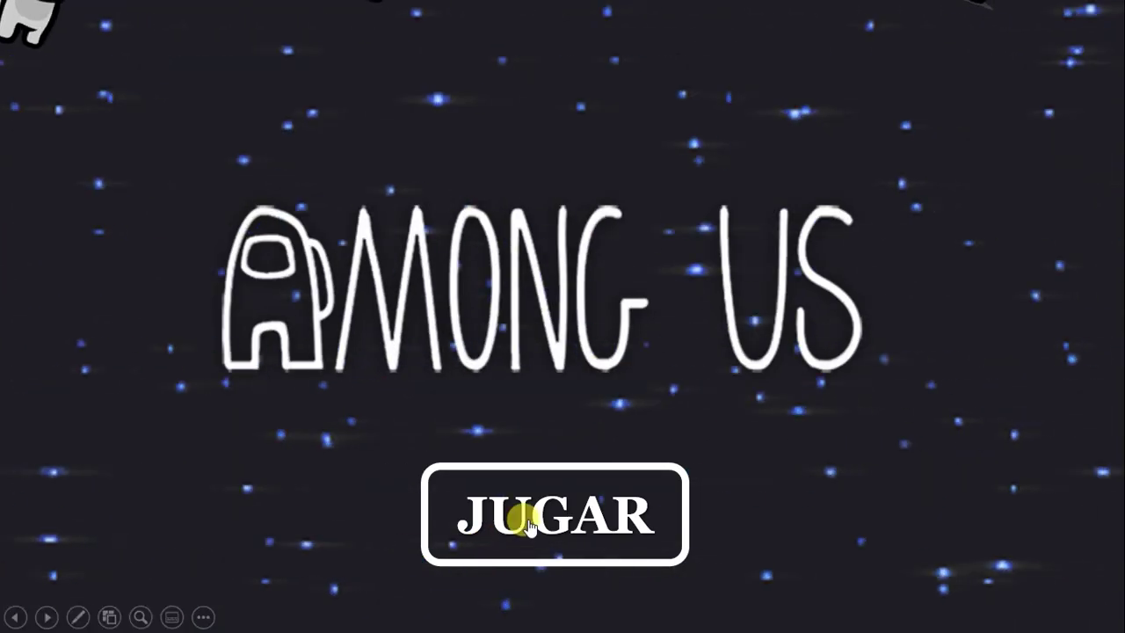
{"action": "left_click", "coordinate": [524, 511]}
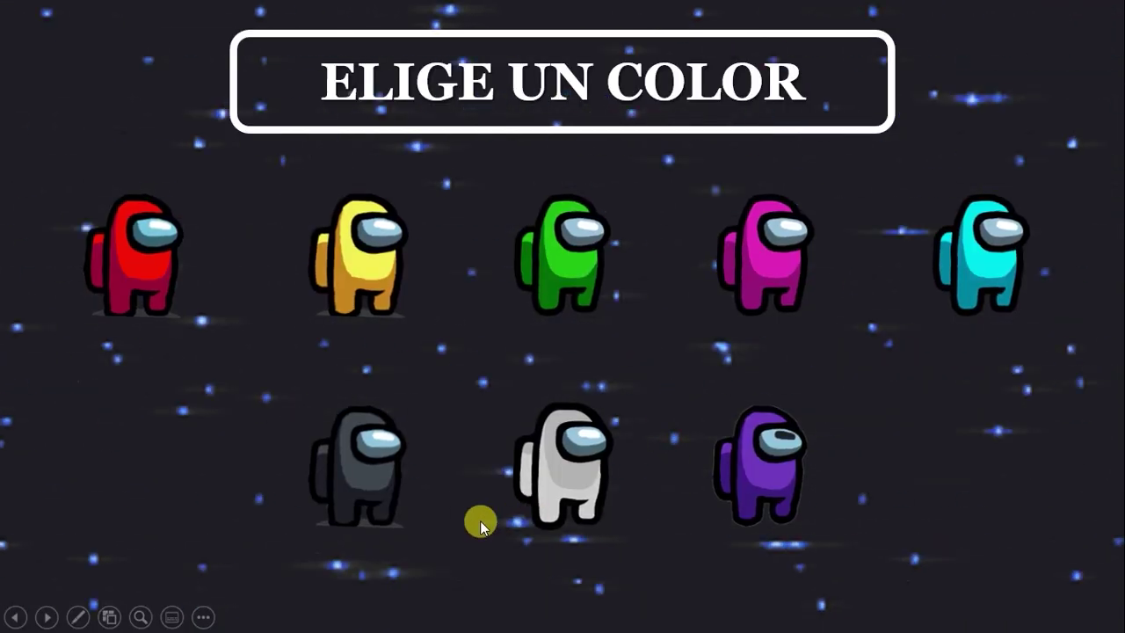
{"action": "key", "text": "Escape"}
{"action": "left_click", "coordinate": [54, 224]}
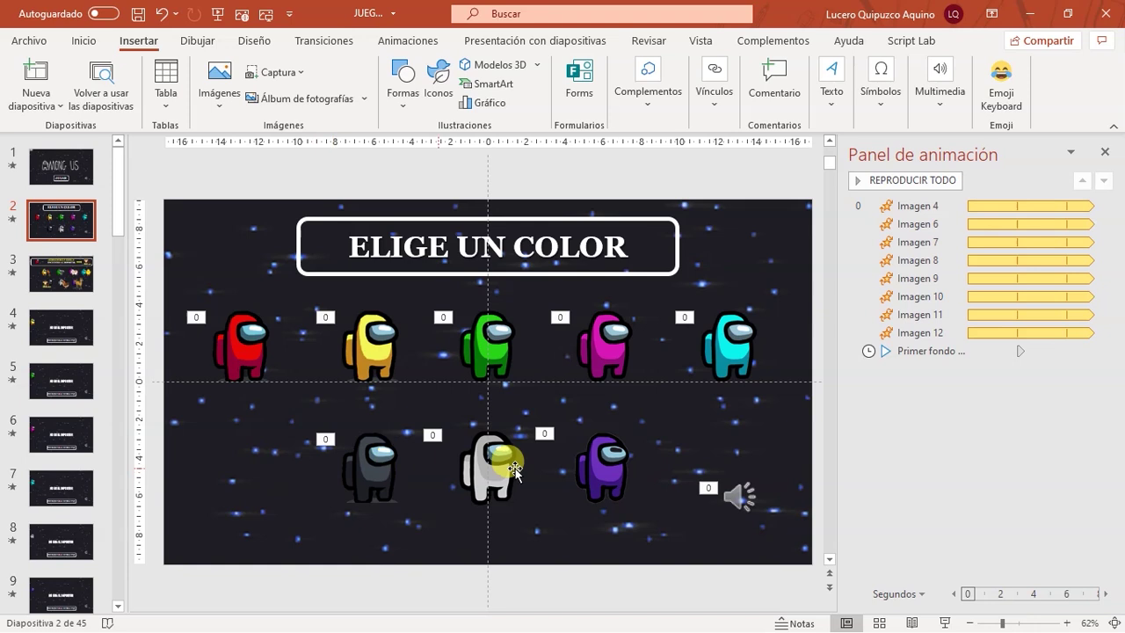
{"action": "left_click", "coordinate": [248, 352]}
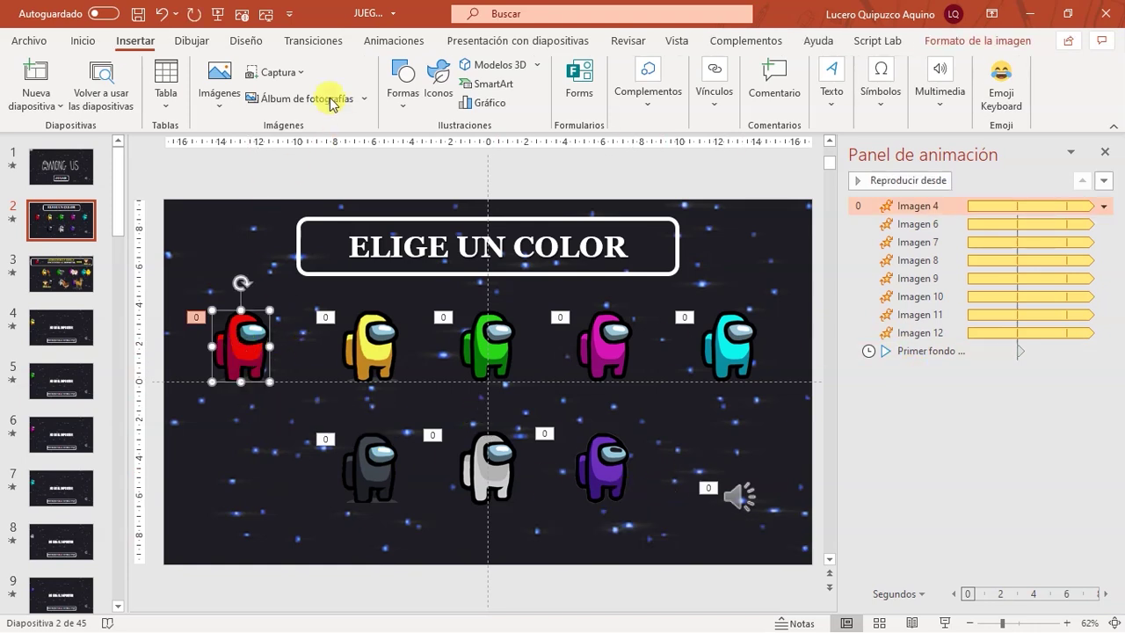
{"action": "left_click", "coordinate": [383, 44]}
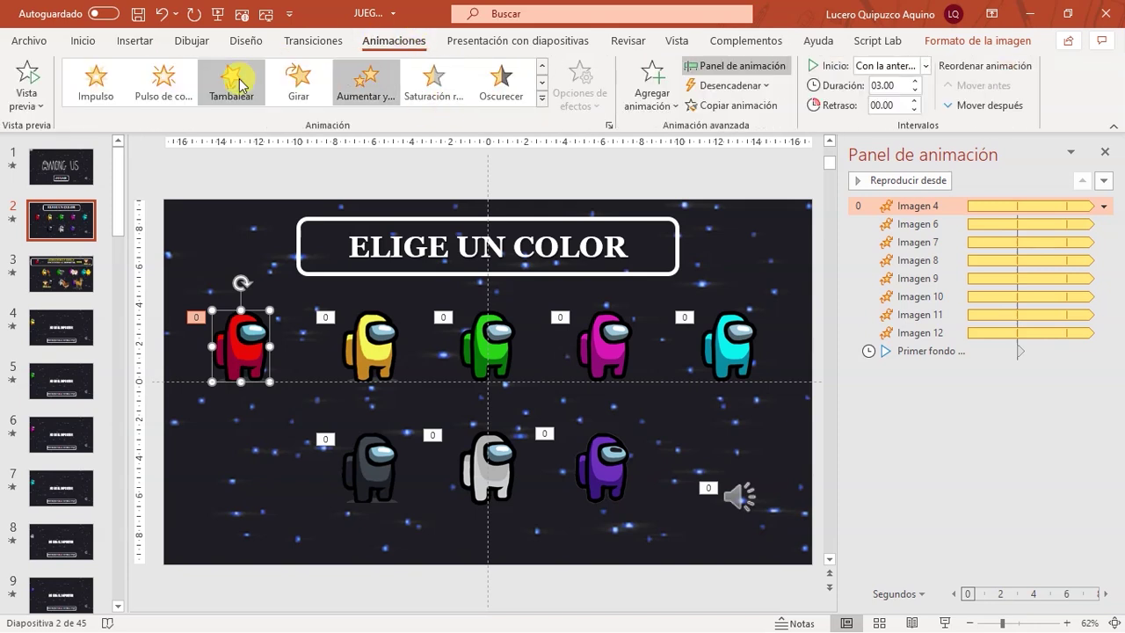
{"action": "left_click", "coordinate": [542, 97]}
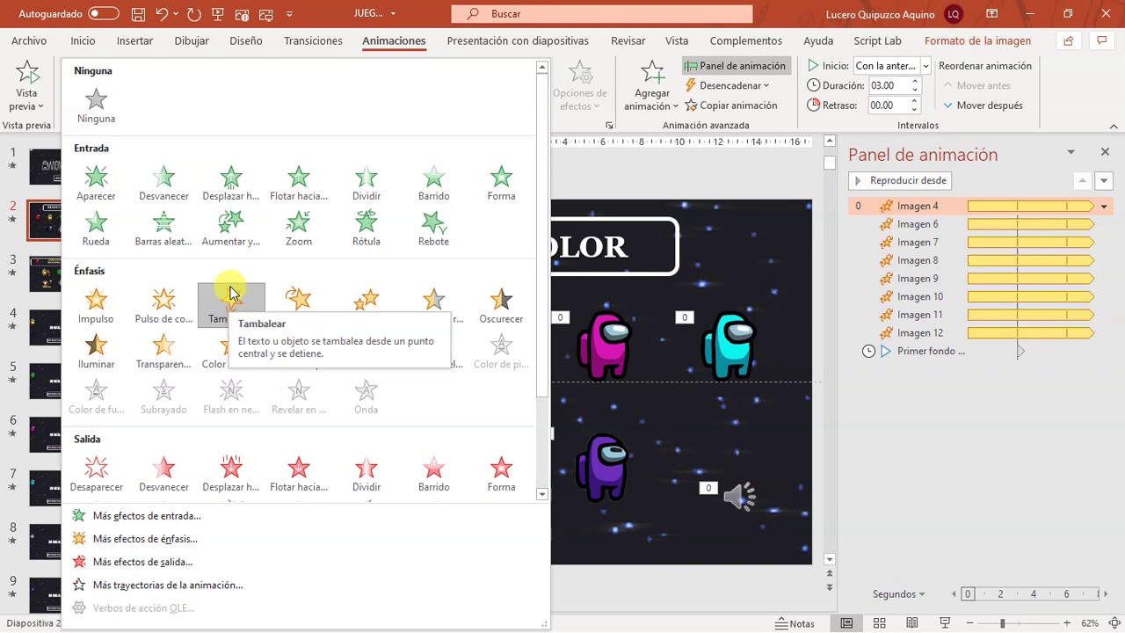
{"action": "left_click", "coordinate": [945, 623]}
{"action": "left_click", "coordinate": [945, 623]}
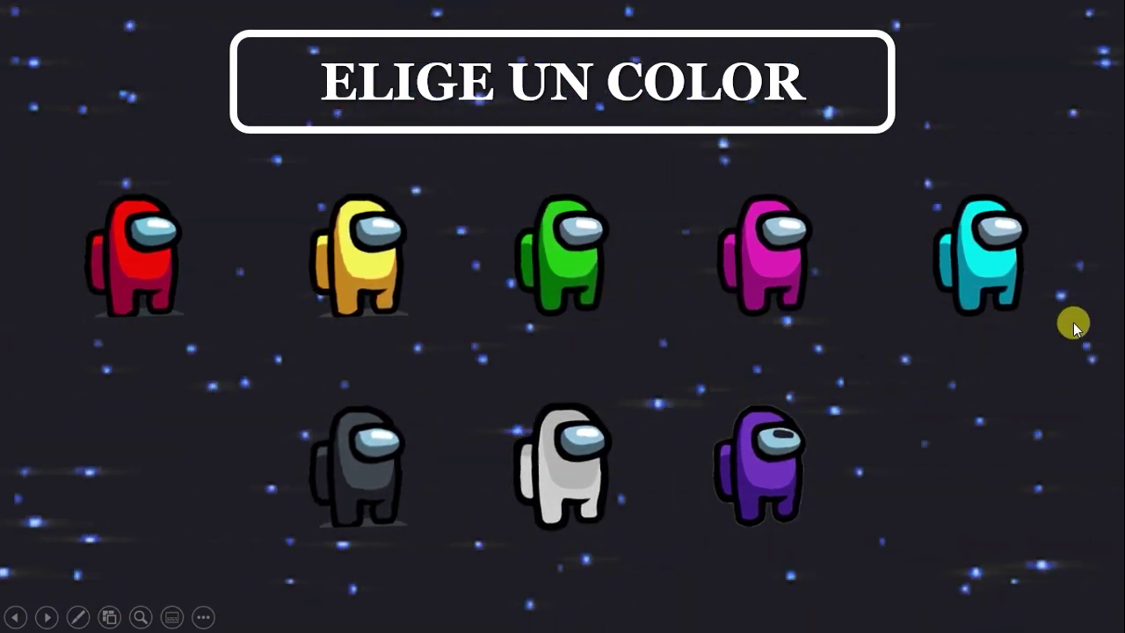
{"action": "key", "text": "Escape"}
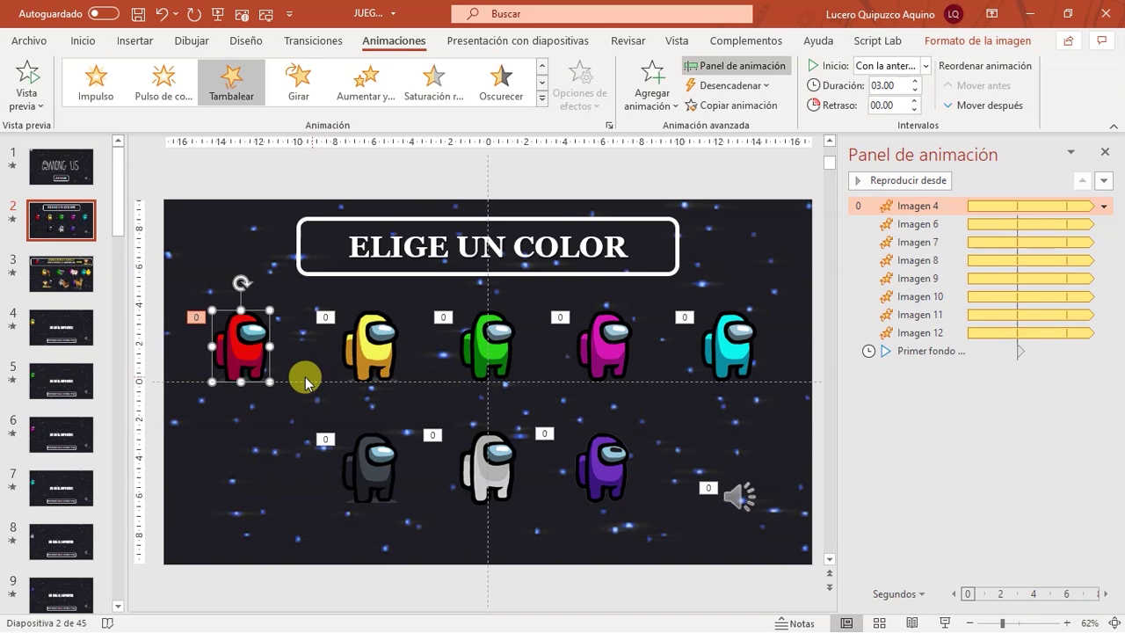
{"action": "left_click", "coordinate": [1103, 205]}
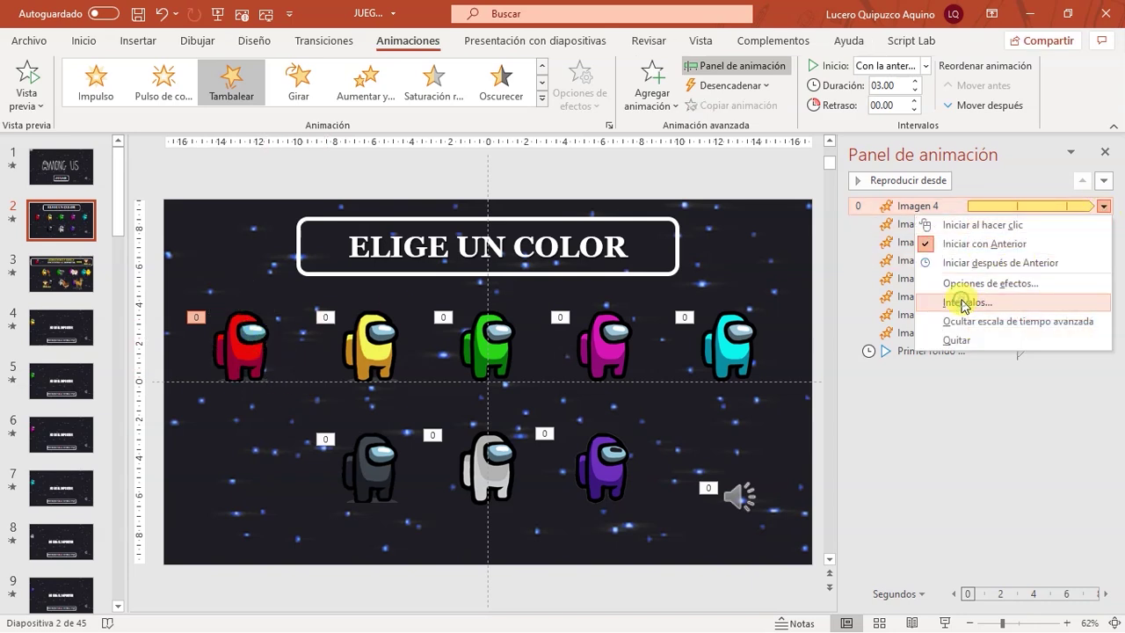
{"action": "left_click", "coordinate": [964, 303]}
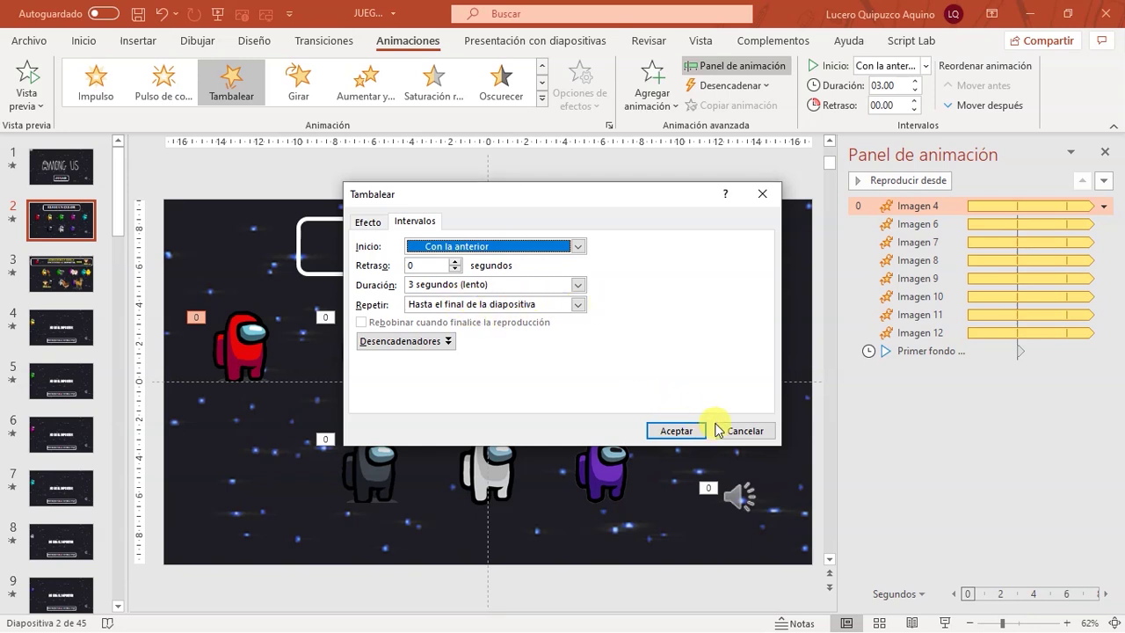
{"action": "left_click", "coordinate": [744, 430]}
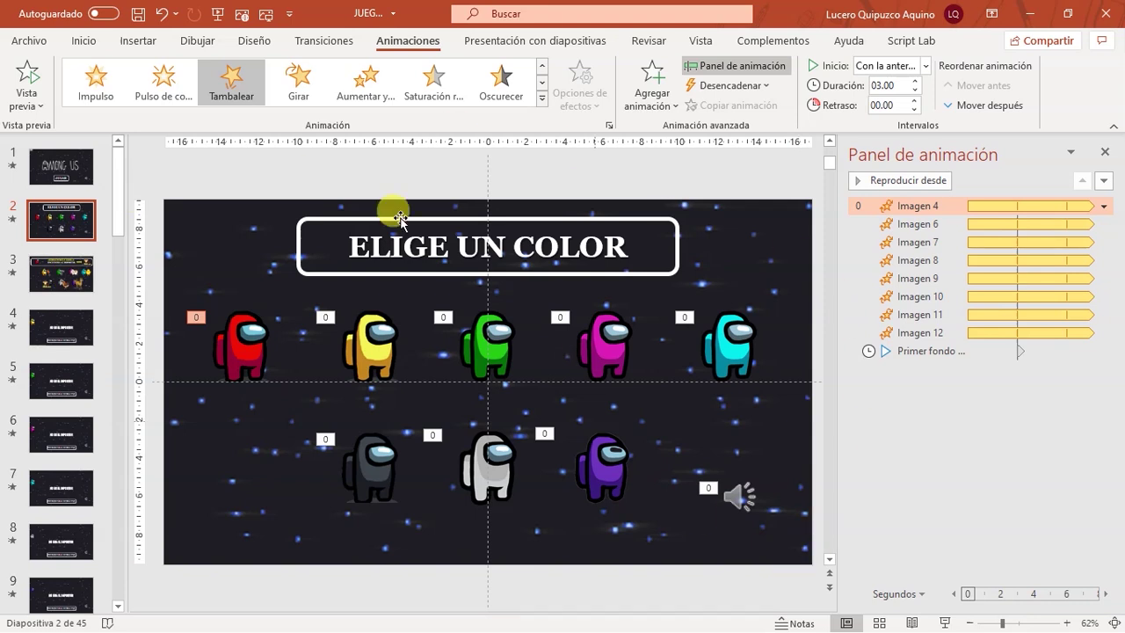
{"action": "left_click", "coordinate": [615, 219]}
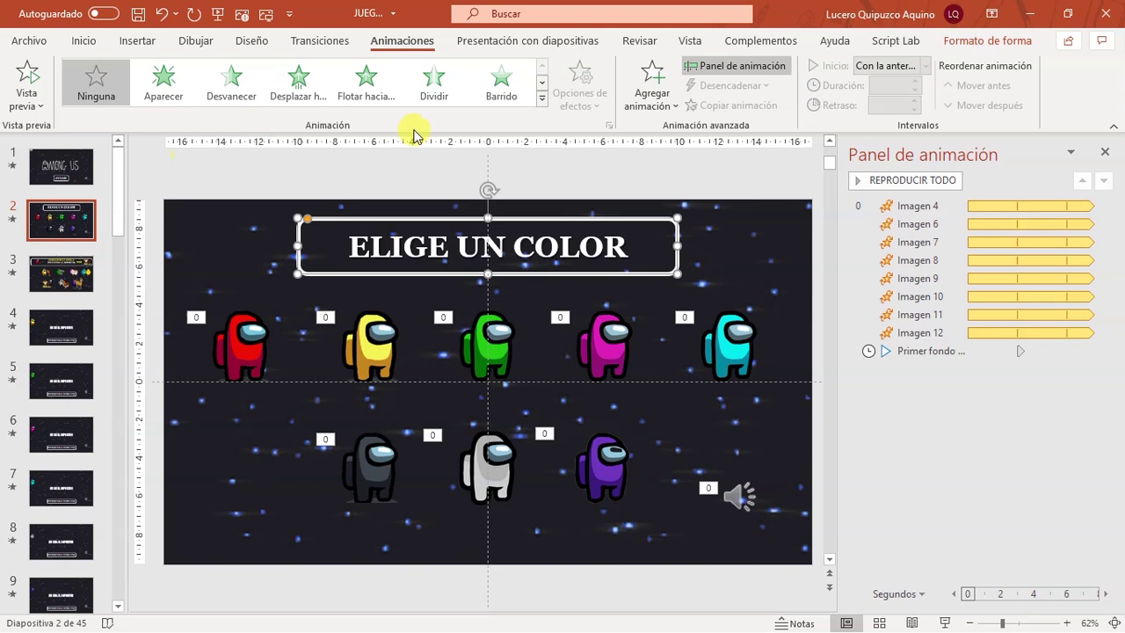
{"action": "left_click", "coordinate": [129, 44]}
{"action": "left_click", "coordinate": [404, 84]}
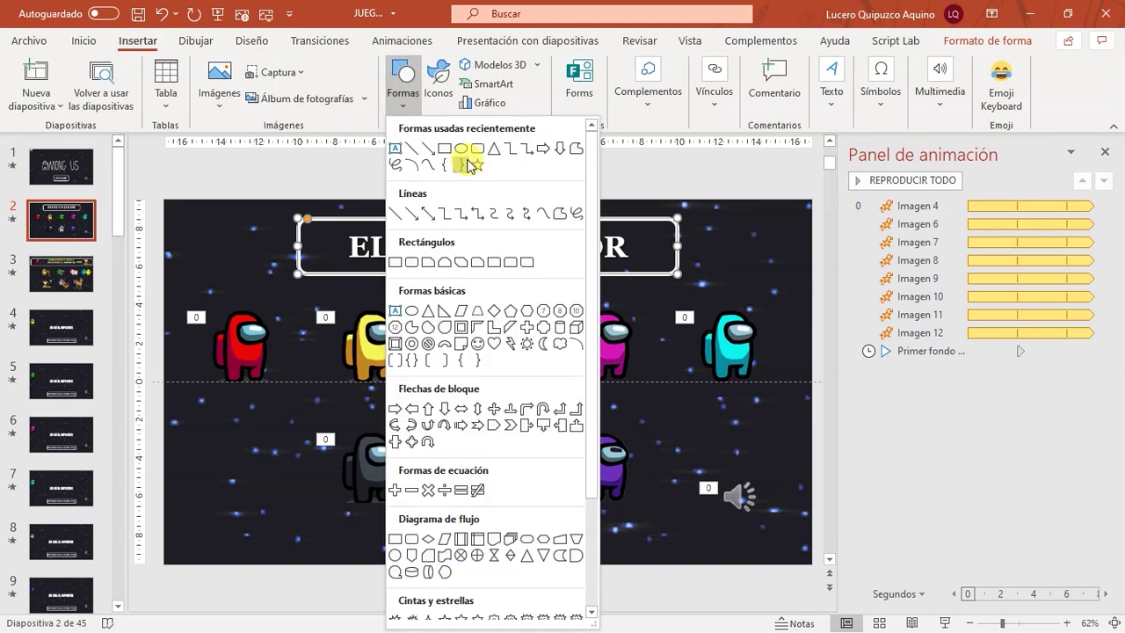
{"action": "left_click", "coordinate": [717, 260]}
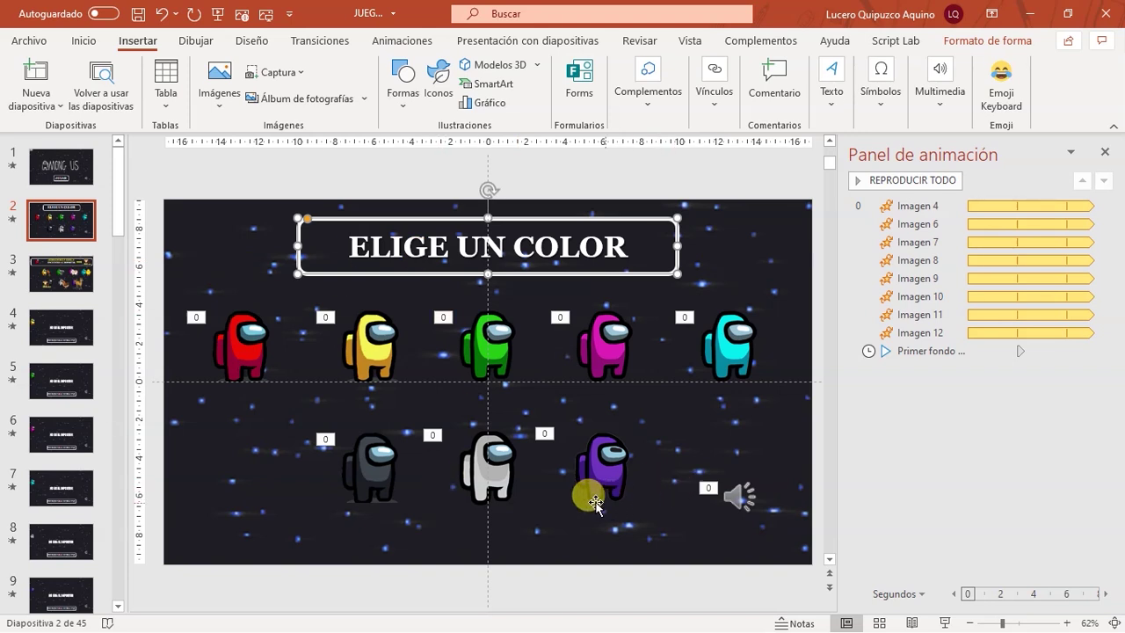
{"action": "left_click", "coordinate": [740, 495]}
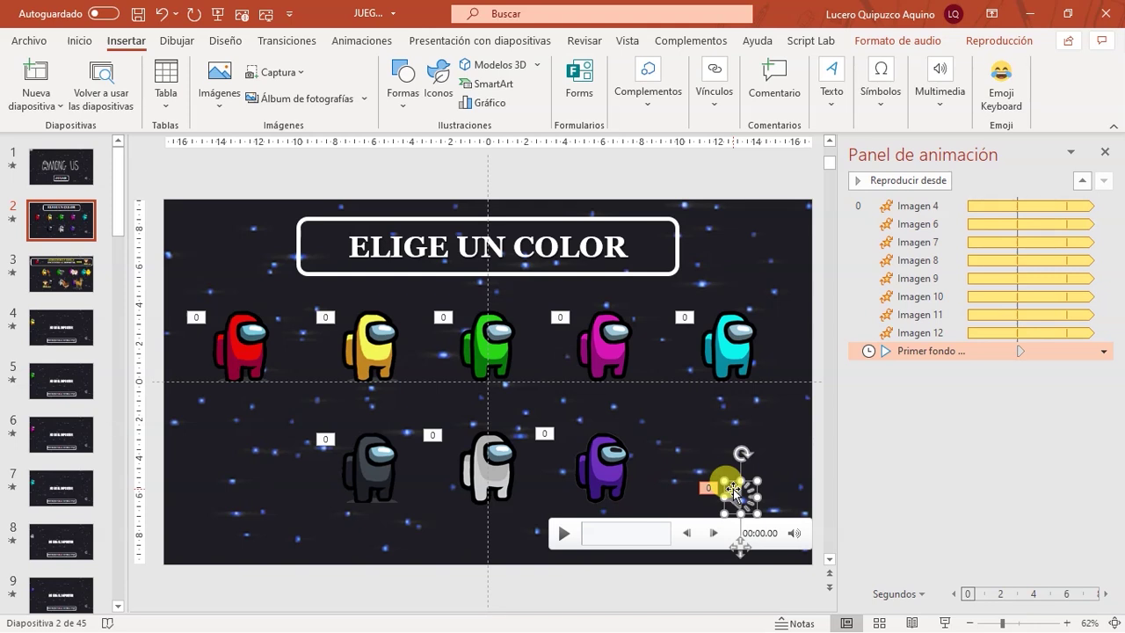
{"action": "left_click", "coordinate": [230, 343]}
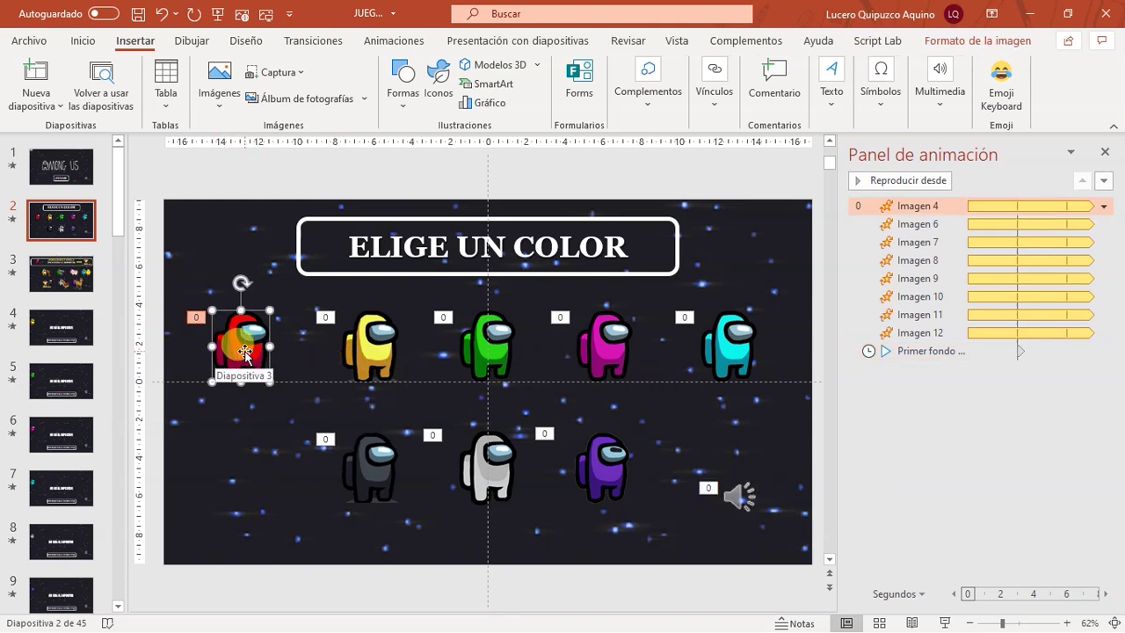
{"action": "left_click", "coordinate": [55, 275]}
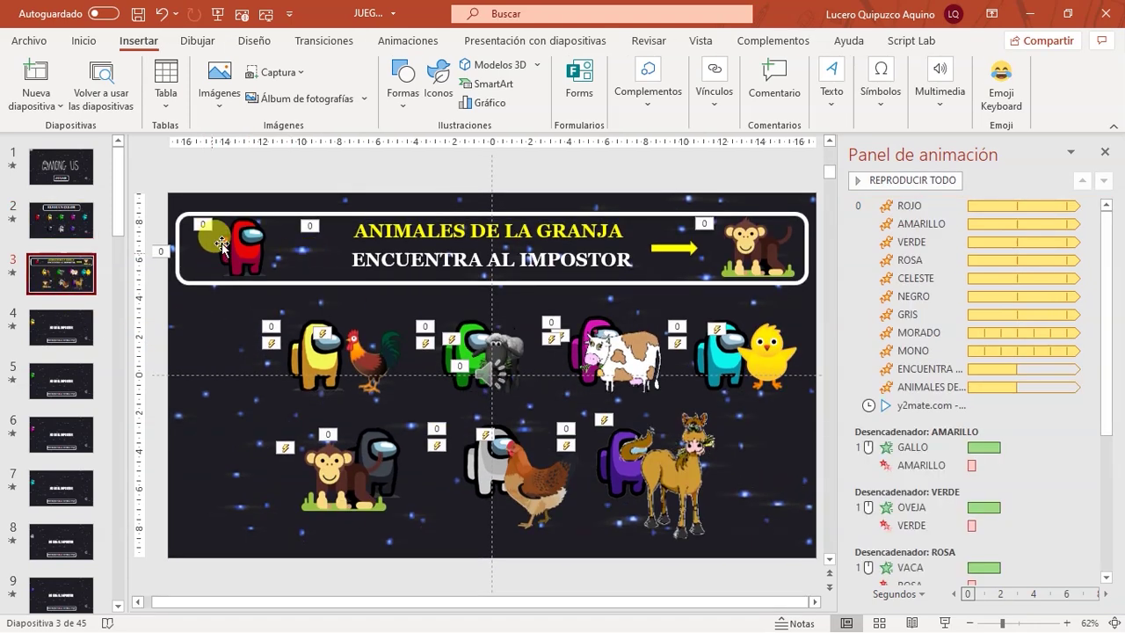
{"action": "left_click", "coordinate": [81, 223]}
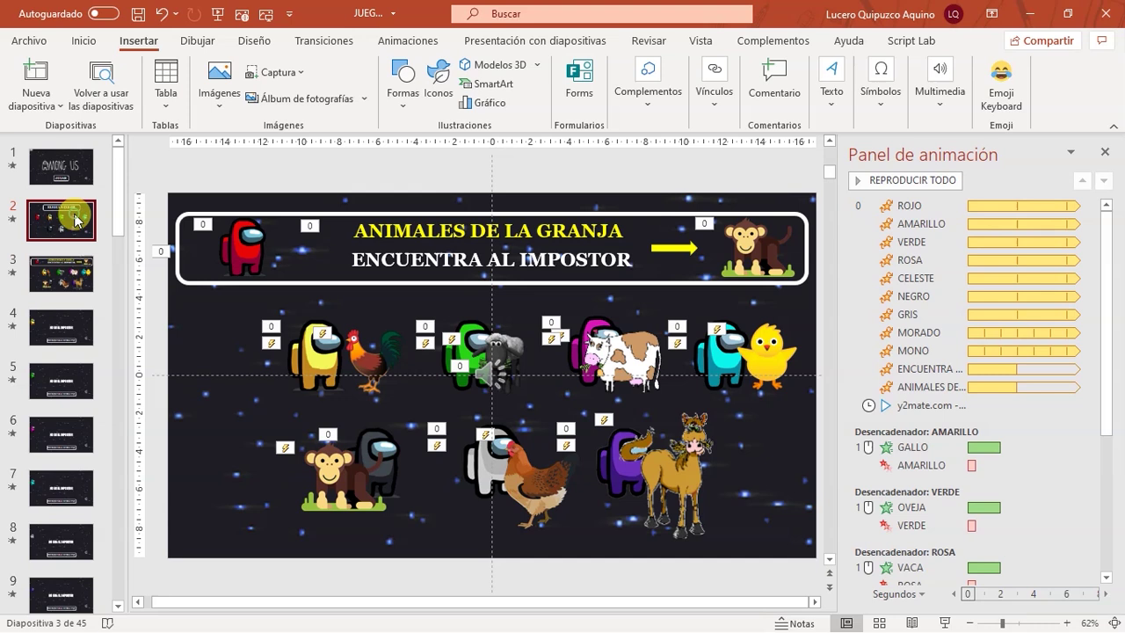
{"action": "scroll", "coordinate": [79, 372], "scroll_direction": "down", "scroll_amount": 2}
{"action": "scroll", "coordinate": [80, 372], "scroll_direction": "down", "scroll_amount": 3}
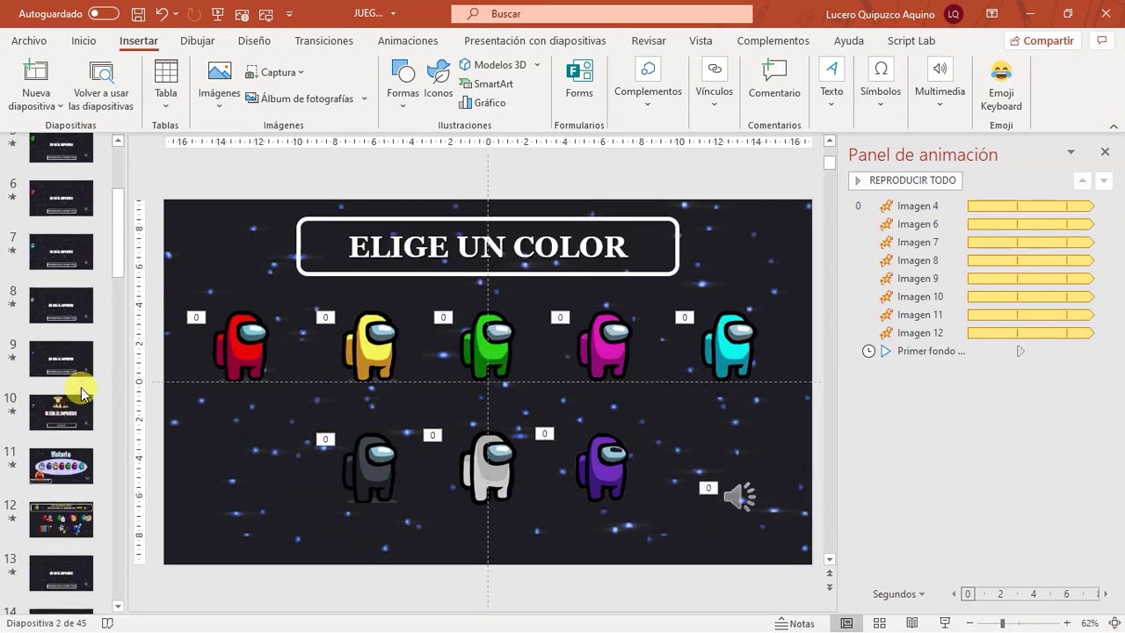
{"action": "left_click", "coordinate": [64, 520]}
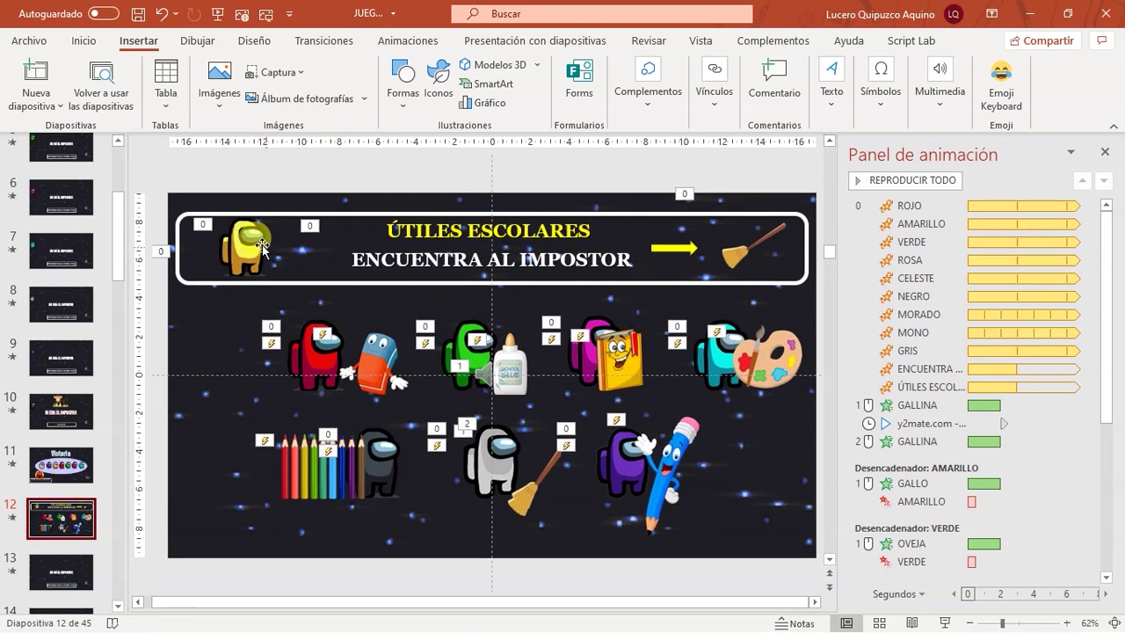
{"action": "scroll", "coordinate": [72, 305], "scroll_direction": "up", "scroll_amount": 5}
{"action": "left_click", "coordinate": [74, 220]}
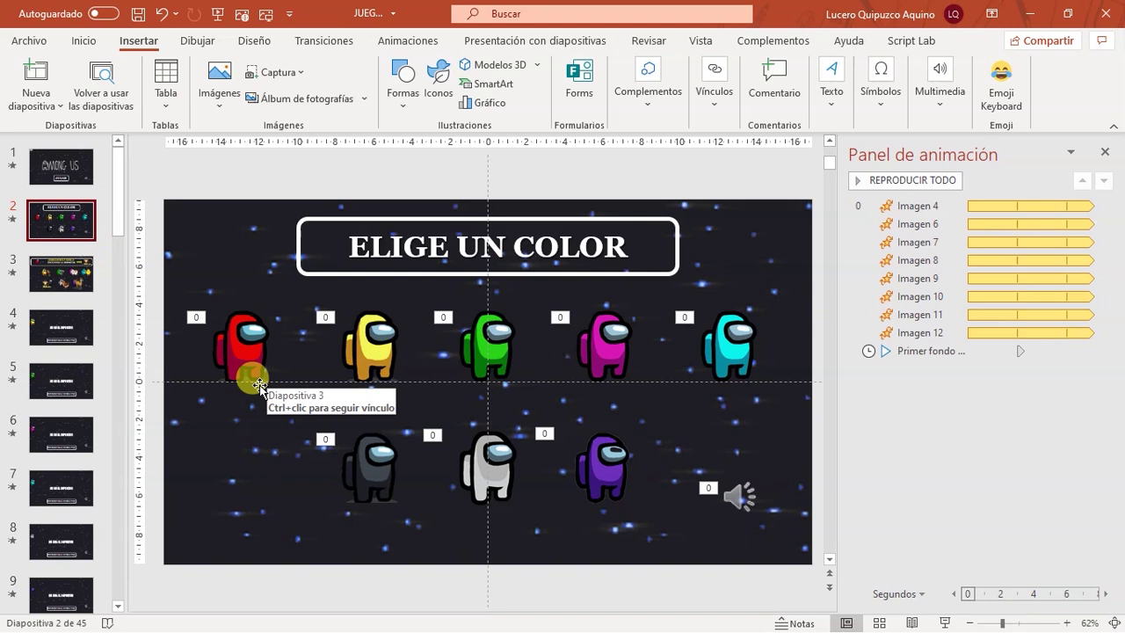
- Hyperlink the red crewmate to Diapositiva 3 through its click action settings
{"action": "left_click", "coordinate": [256, 362]}
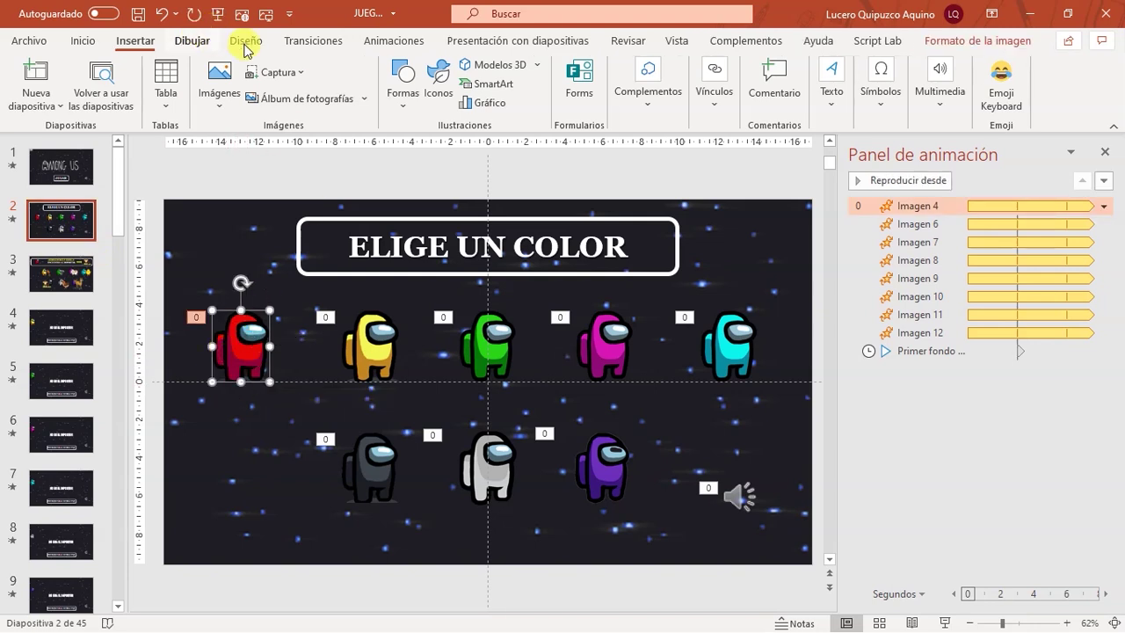
{"action": "left_click", "coordinate": [713, 89]}
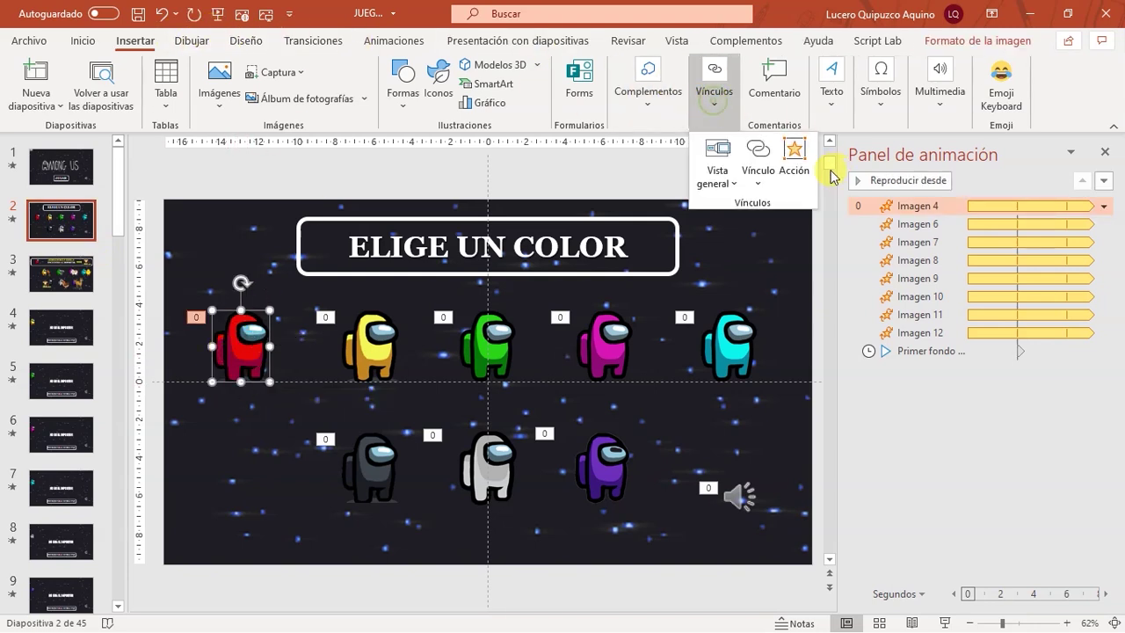
{"action": "left_click", "coordinate": [793, 157]}
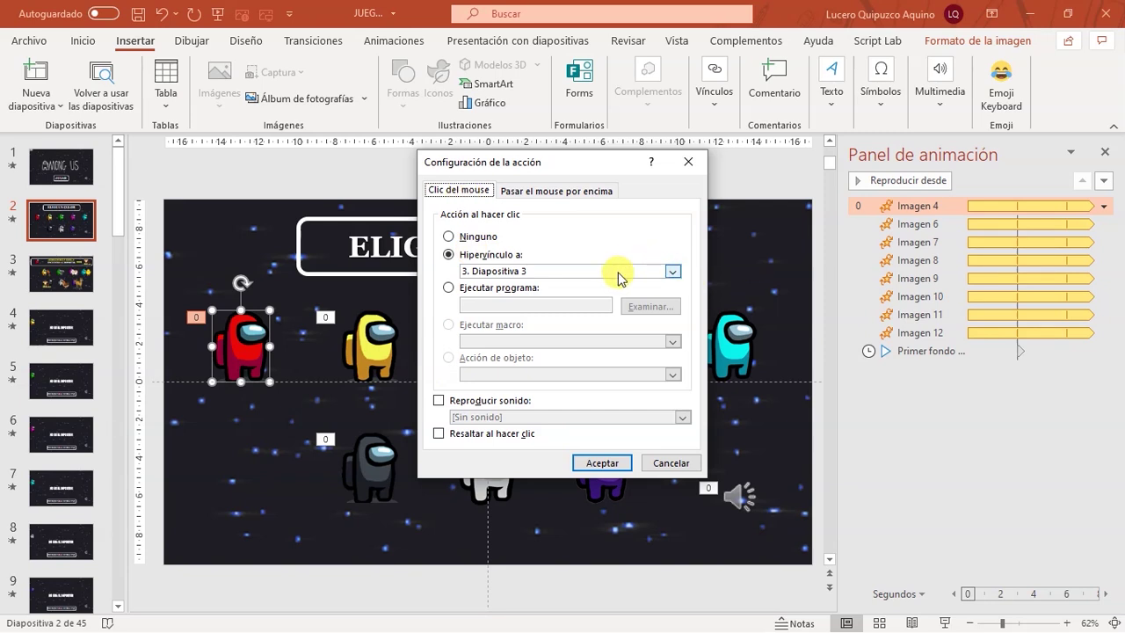
{"action": "left_click", "coordinate": [673, 274]}
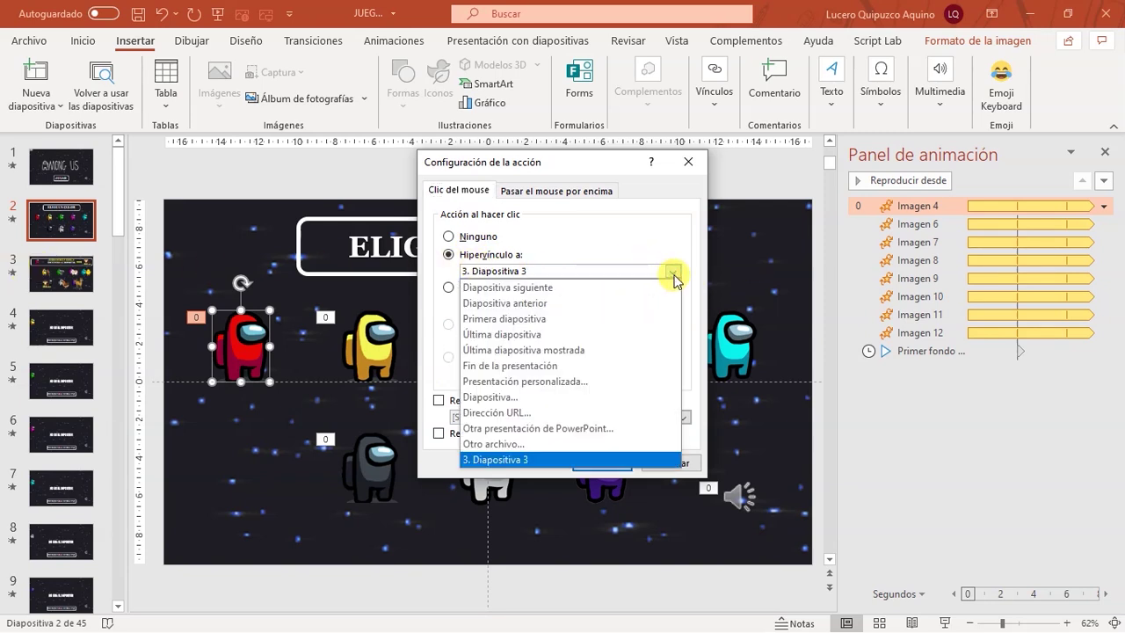
{"action": "left_click", "coordinate": [506, 396]}
{"action": "left_click", "coordinate": [426, 269]}
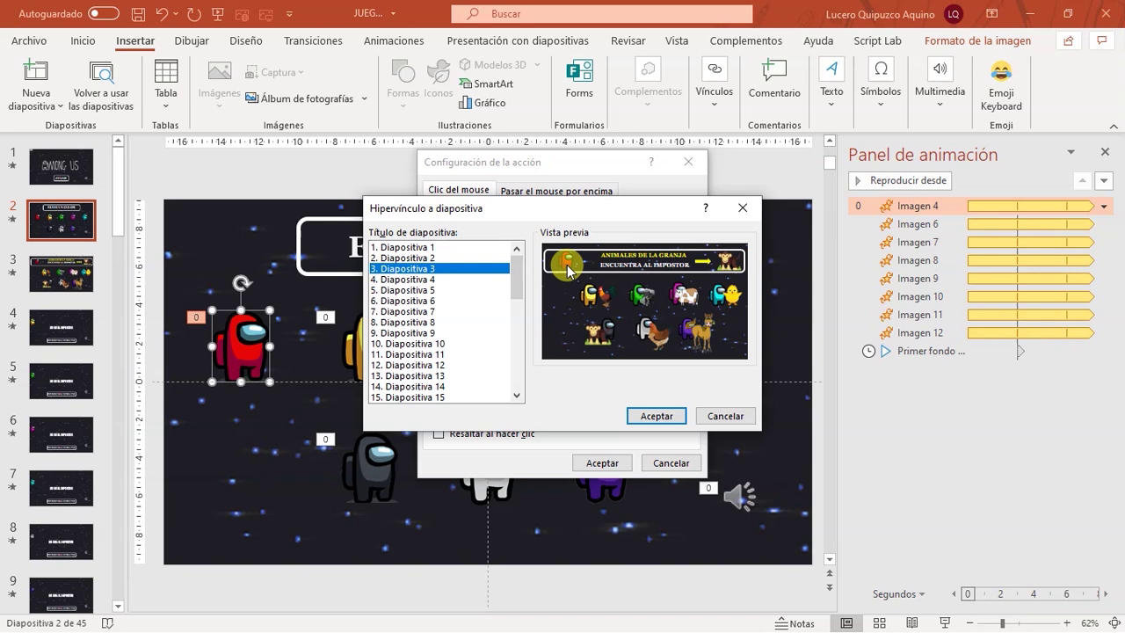
{"action": "left_click", "coordinate": [658, 415]}
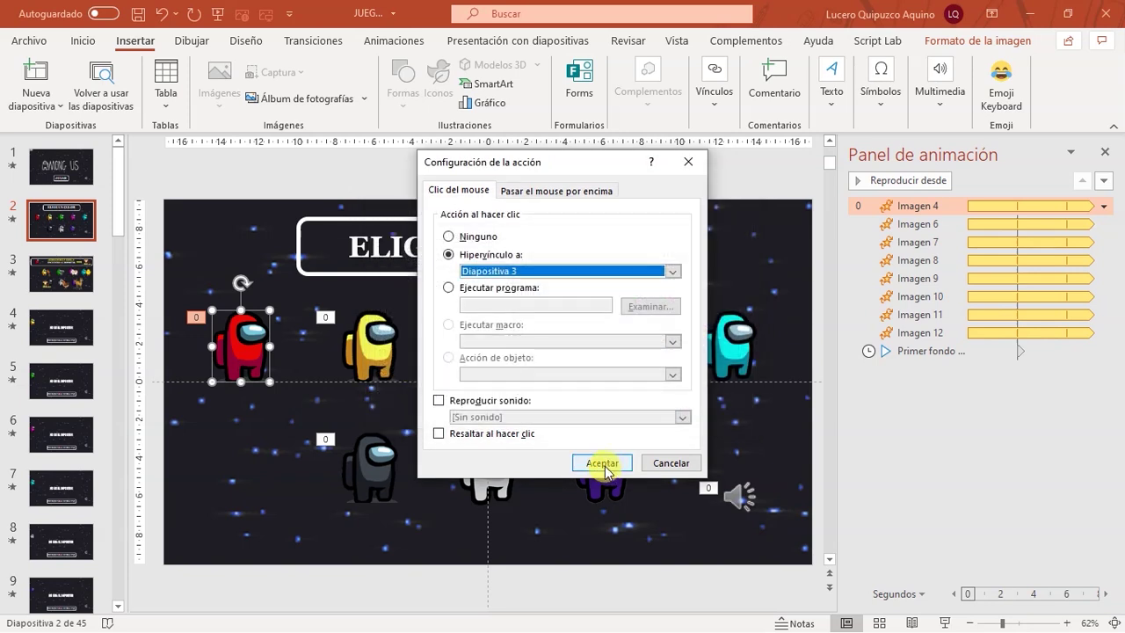
{"action": "left_click", "coordinate": [602, 463]}
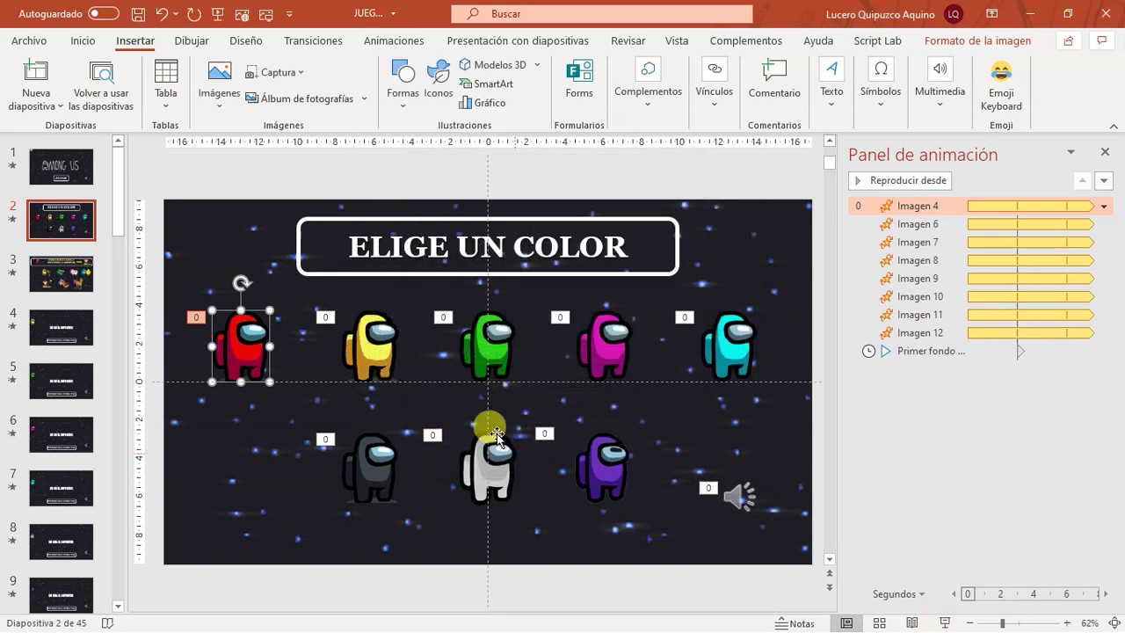
- Set the Primer fondo background music to start with the previous animation
{"action": "left_click", "coordinate": [347, 339]}
{"action": "left_click", "coordinate": [486, 343]}
{"action": "left_click", "coordinate": [598, 338]}
{"action": "left_click", "coordinate": [729, 342]}
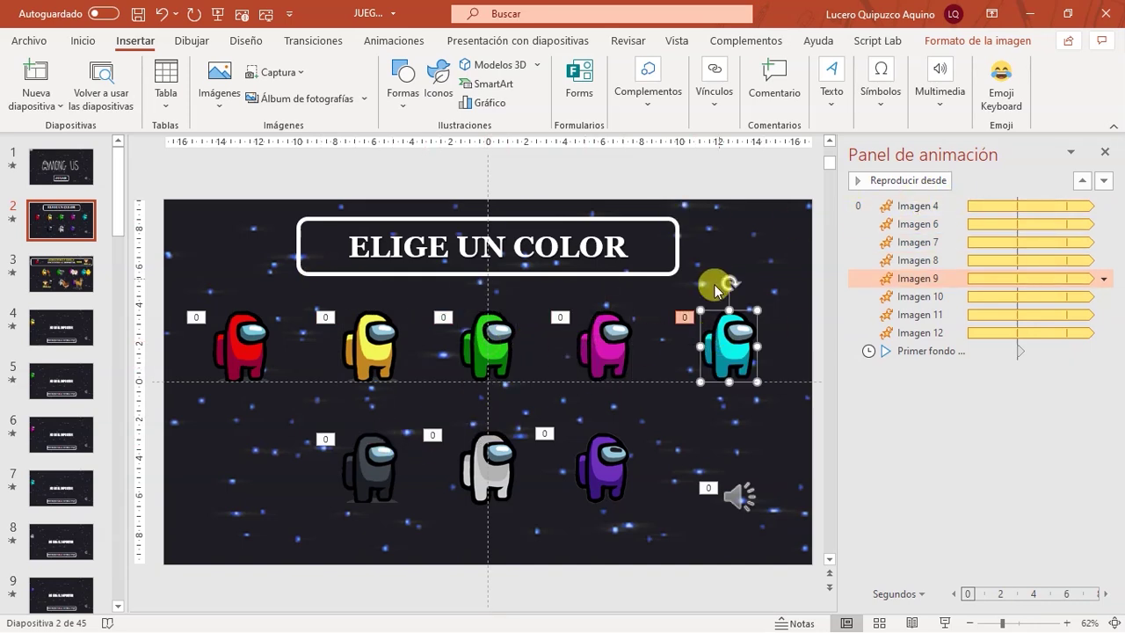
{"action": "left_click", "coordinate": [736, 495]}
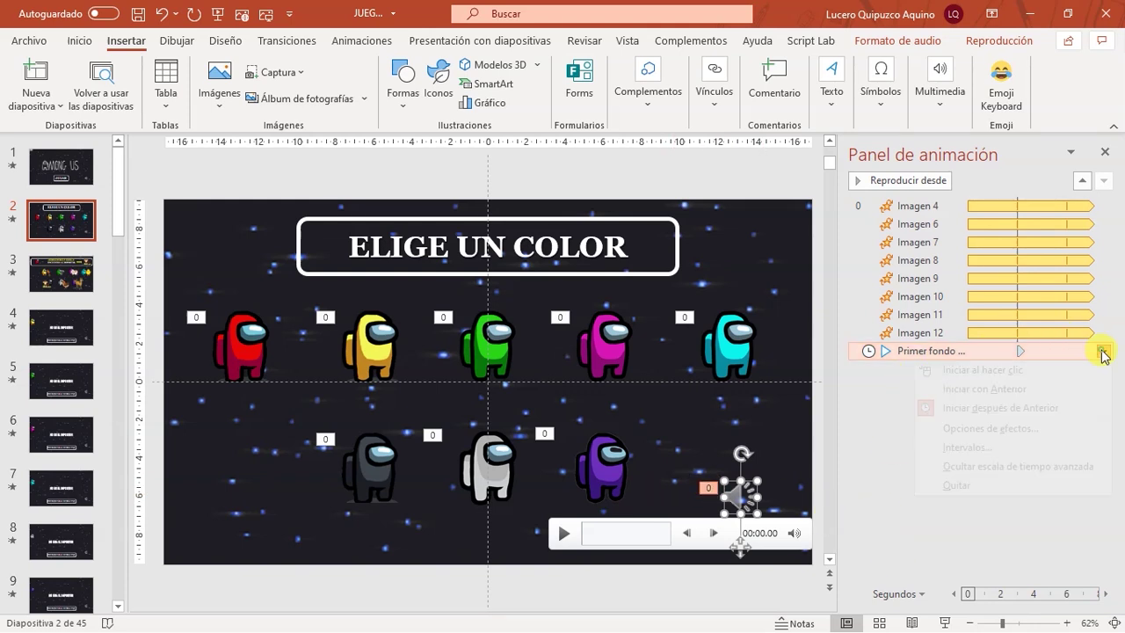
{"action": "left_click", "coordinate": [975, 389]}
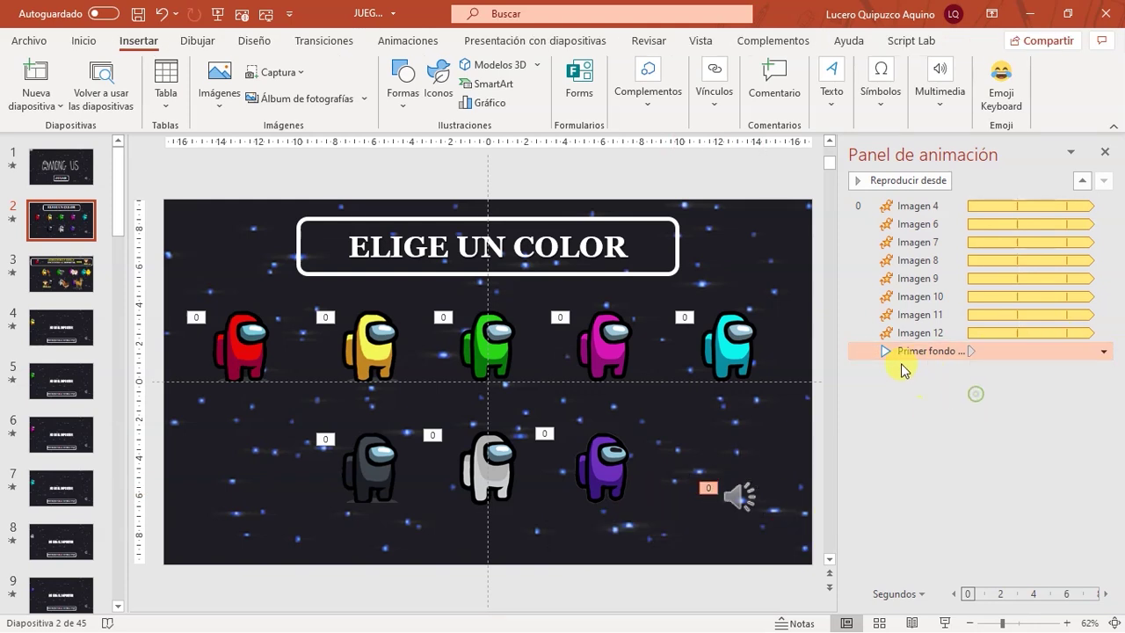
- Preview slide 2 in the slideshow, exit, and open slide 3 for editing
{"action": "left_click", "coordinate": [944, 622]}
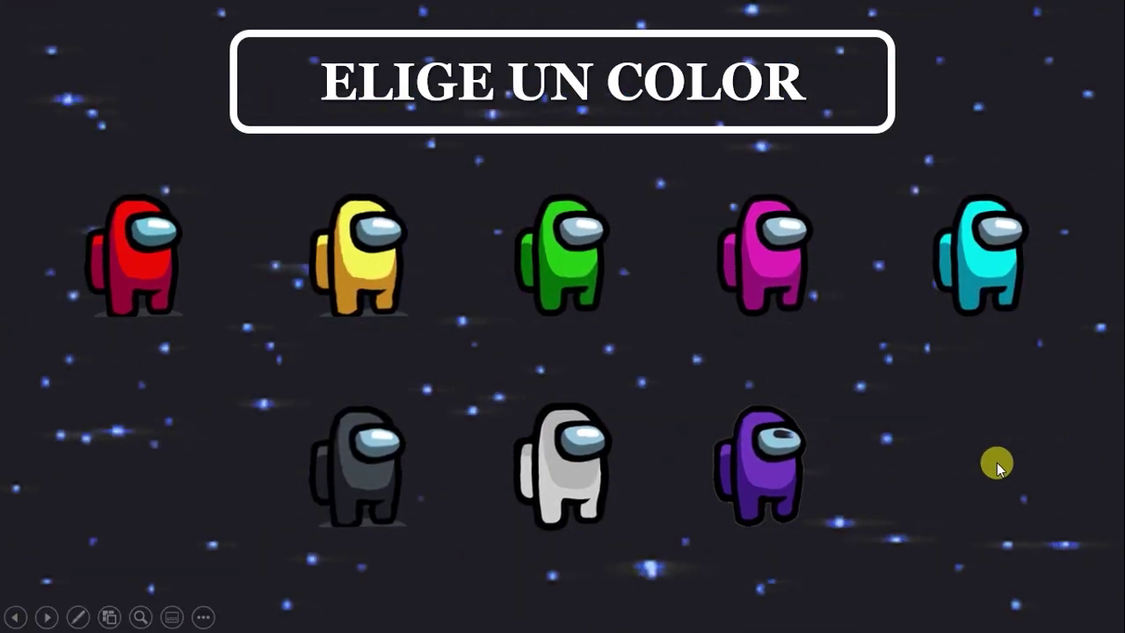
{"action": "key", "text": "Escape"}
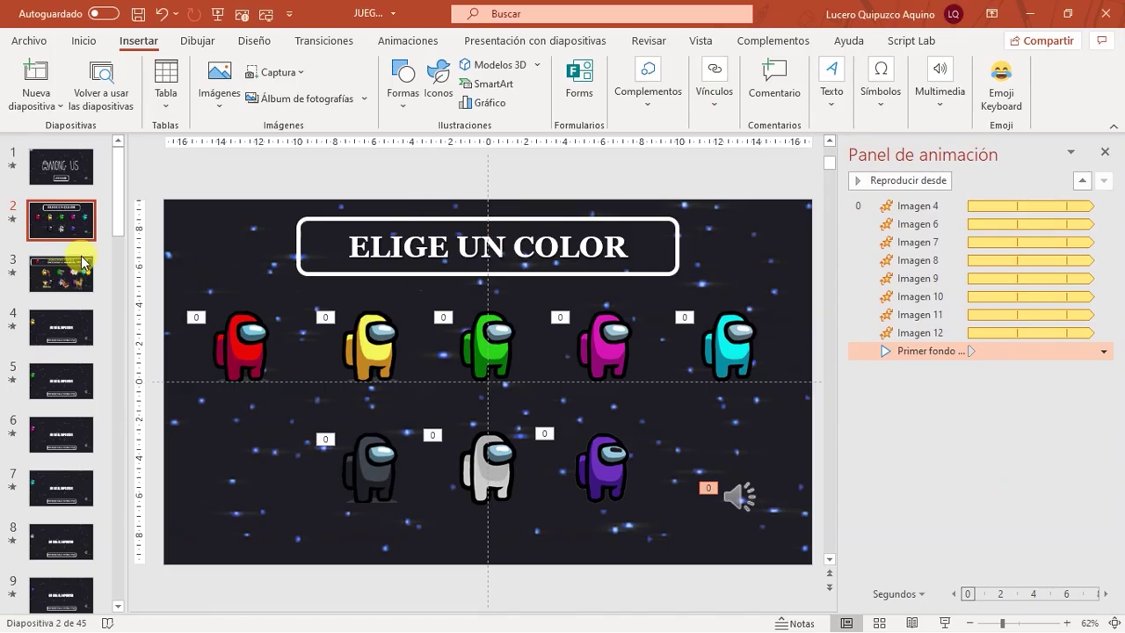
{"action": "left_click", "coordinate": [68, 263]}
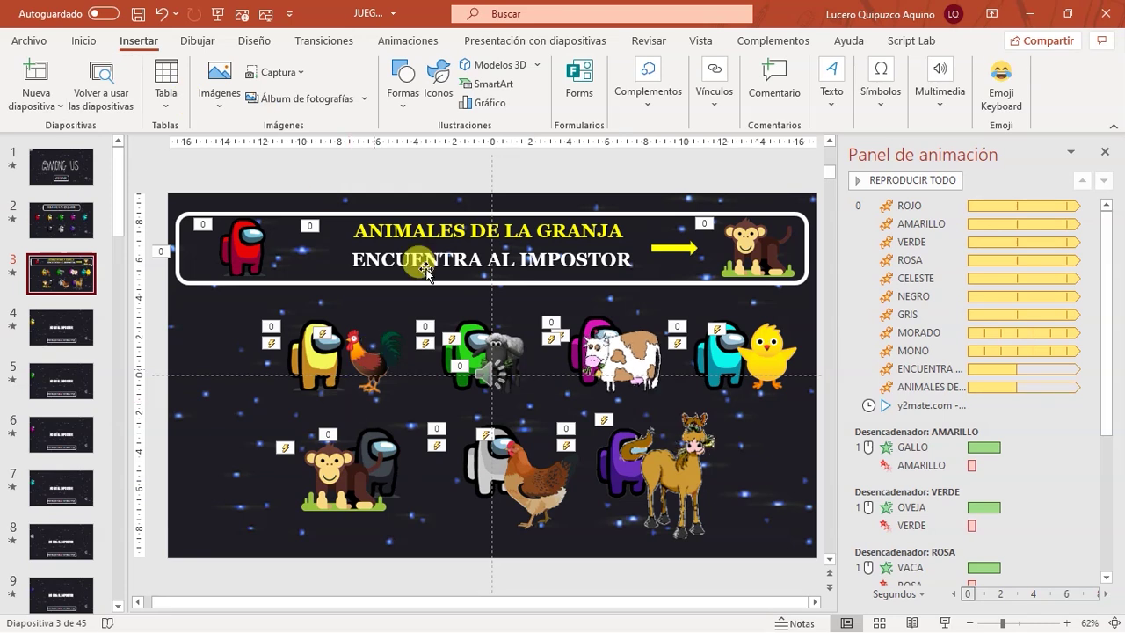
- Nudge the farm-animals title box into place, glance at slide 2, and return to slide 3
{"action": "left_click", "coordinate": [467, 213]}
{"action": "left_click_drag", "start_coordinate": [467, 213], "coordinate": [443, 218]}
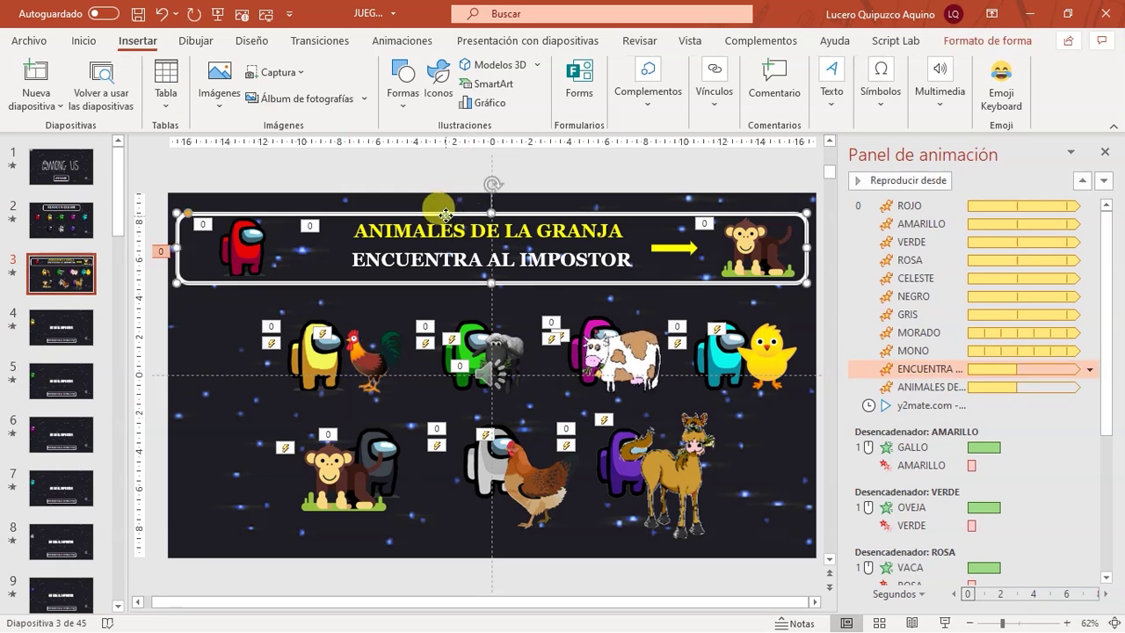
{"action": "left_click", "coordinate": [241, 252]}
{"action": "left_click", "coordinate": [61, 220]}
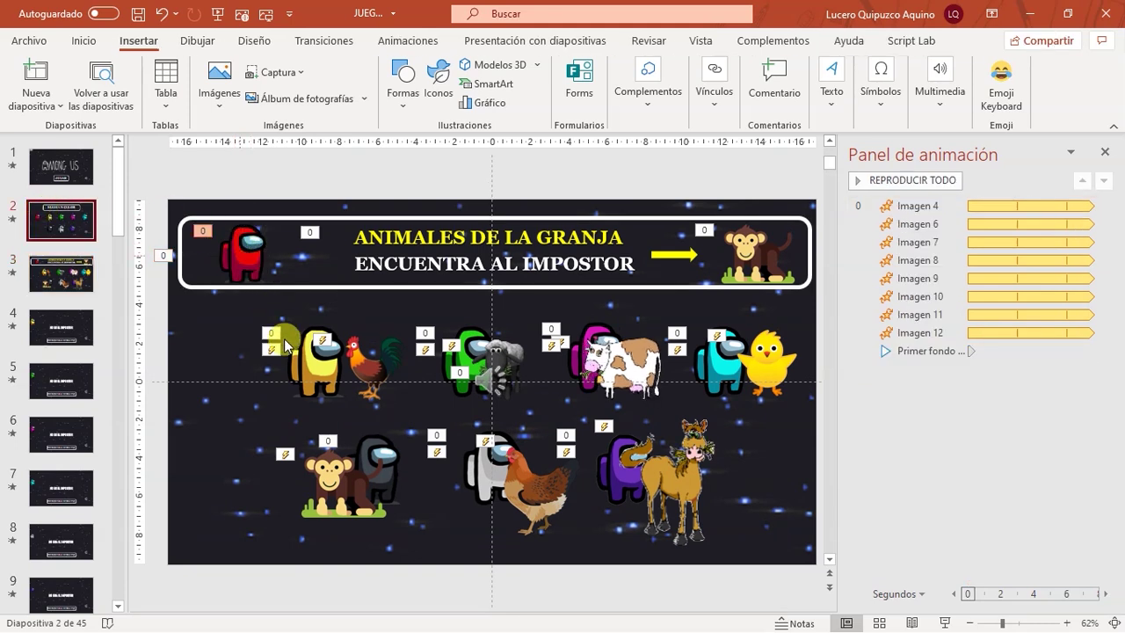
{"action": "left_click", "coordinate": [55, 279]}
{"action": "left_click", "coordinate": [54, 279]}
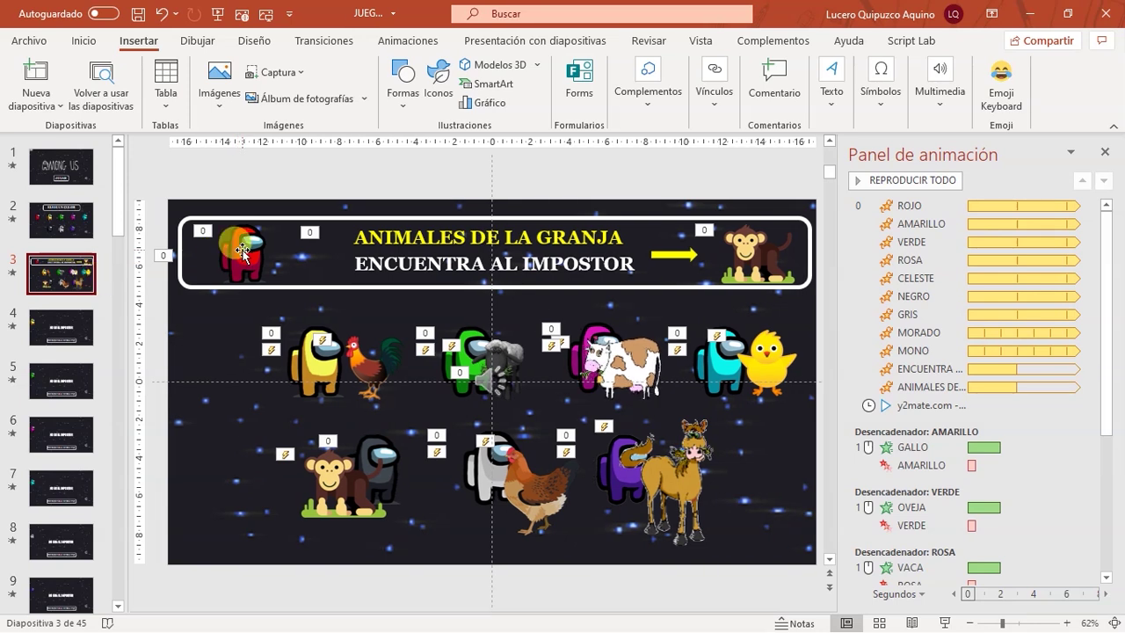
- Inspect the animations of slide 3's crewmates, animals and sound object, then move to slide 4
{"action": "left_click", "coordinate": [244, 260]}
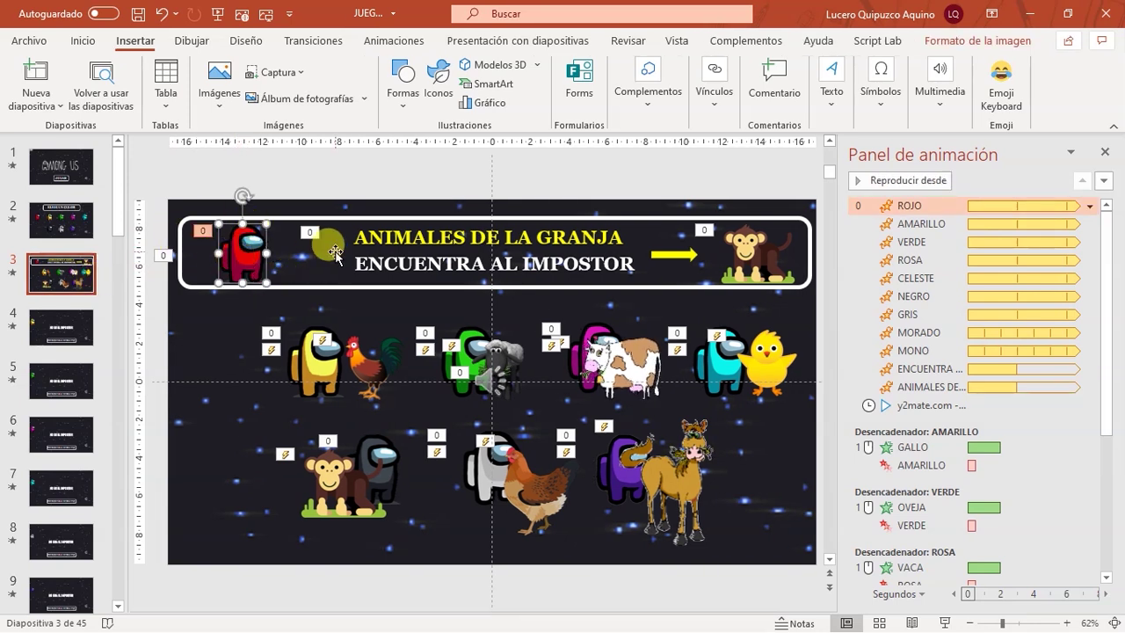
{"action": "left_click", "coordinate": [739, 263]}
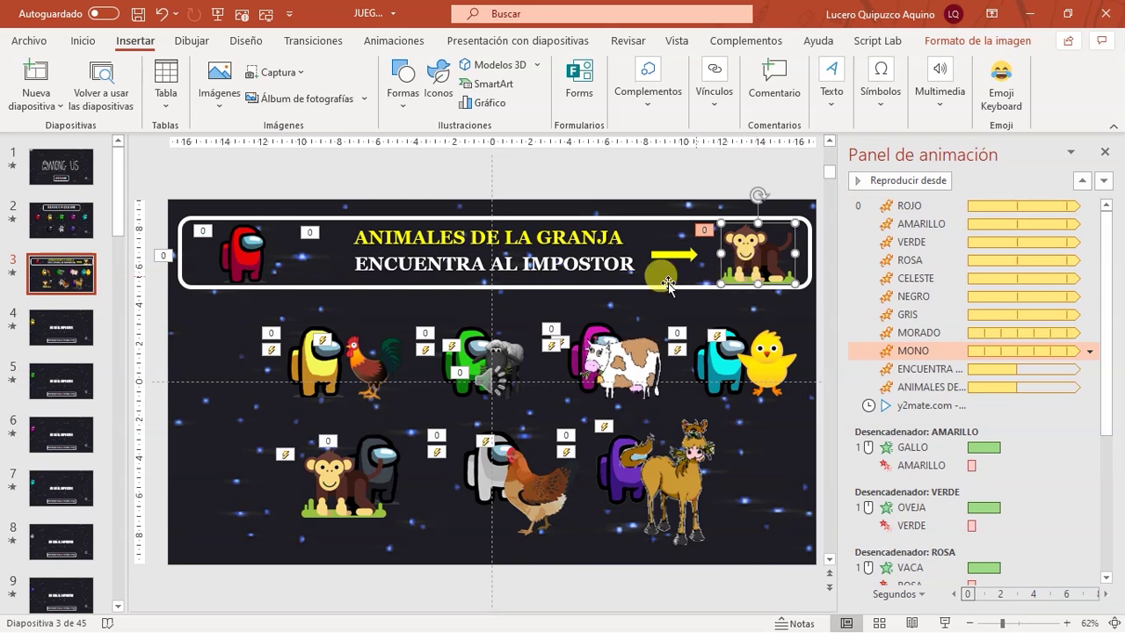
{"action": "left_click", "coordinate": [324, 372]}
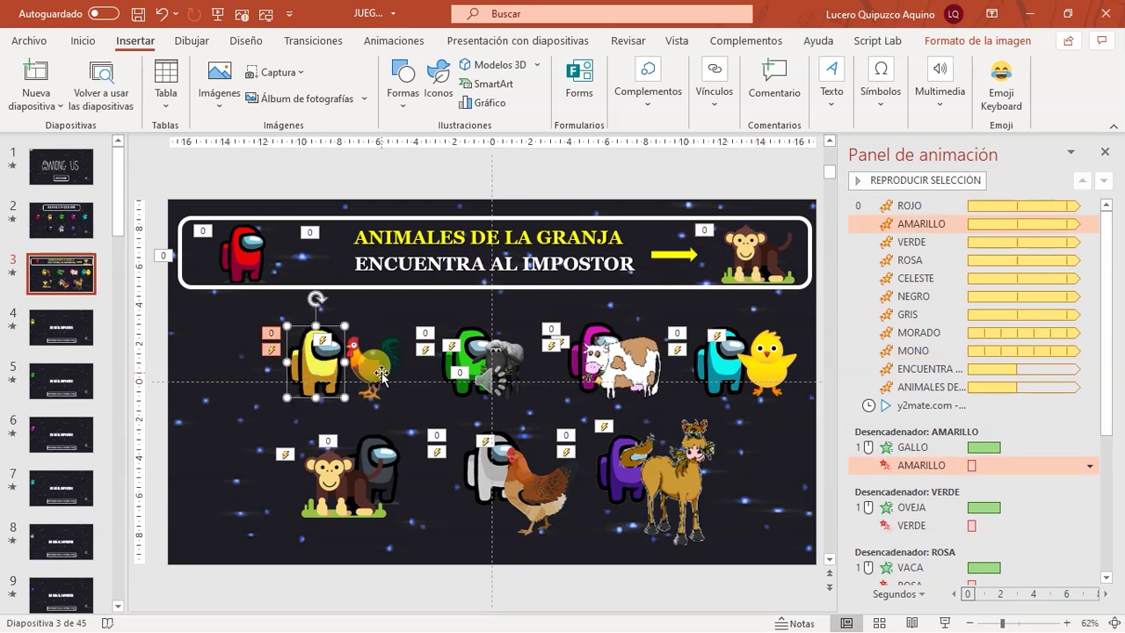
{"action": "left_click", "coordinate": [373, 365]}
{"action": "left_click", "coordinate": [469, 376]}
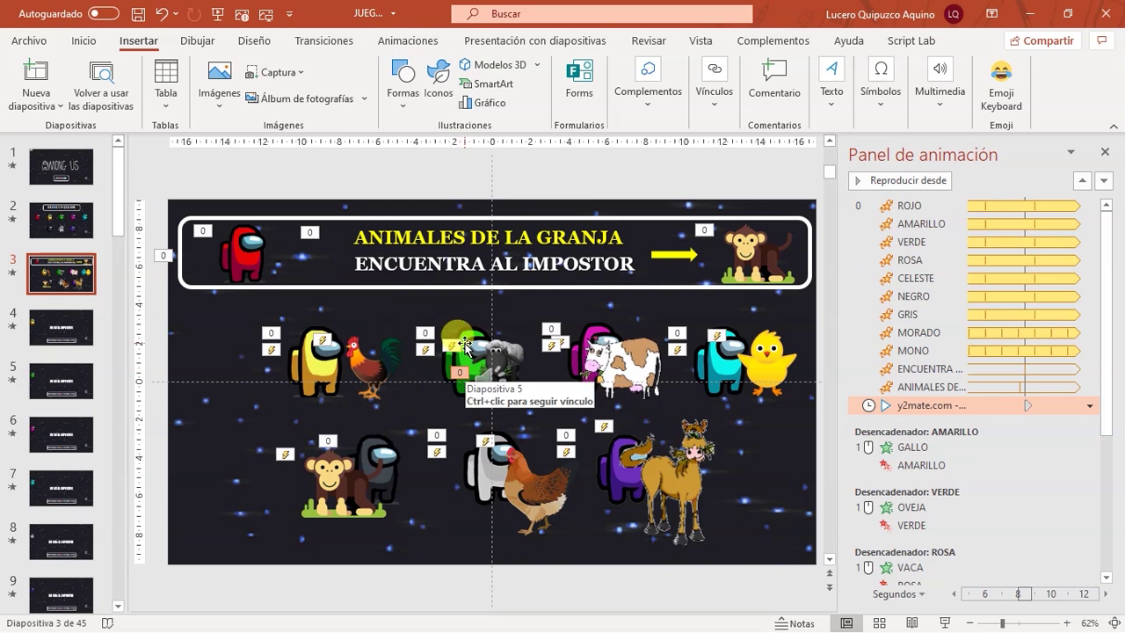
{"action": "left_click", "coordinate": [466, 347]}
{"action": "left_click", "coordinate": [500, 351]}
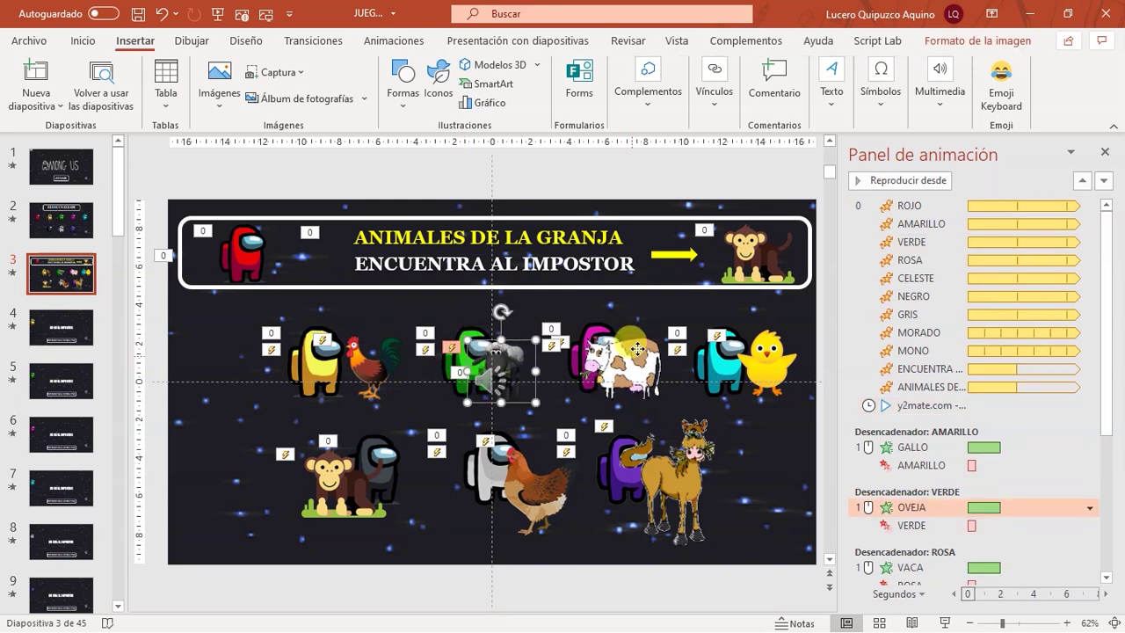
{"action": "left_click", "coordinate": [616, 358]}
{"action": "left_click", "coordinate": [791, 352]}
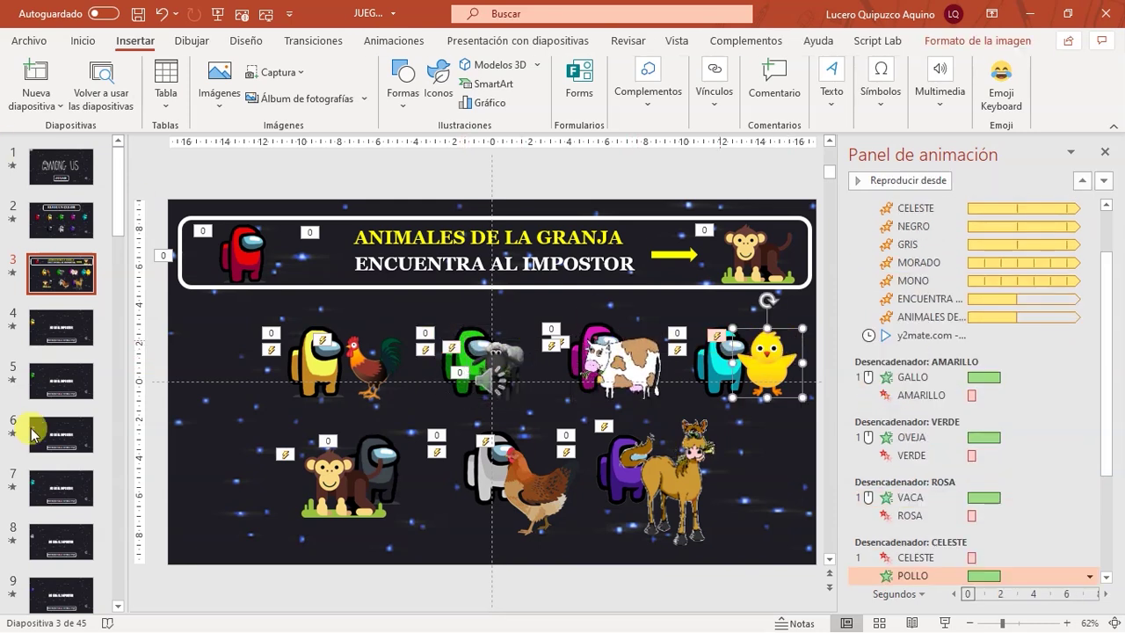
{"action": "left_click", "coordinate": [294, 358]}
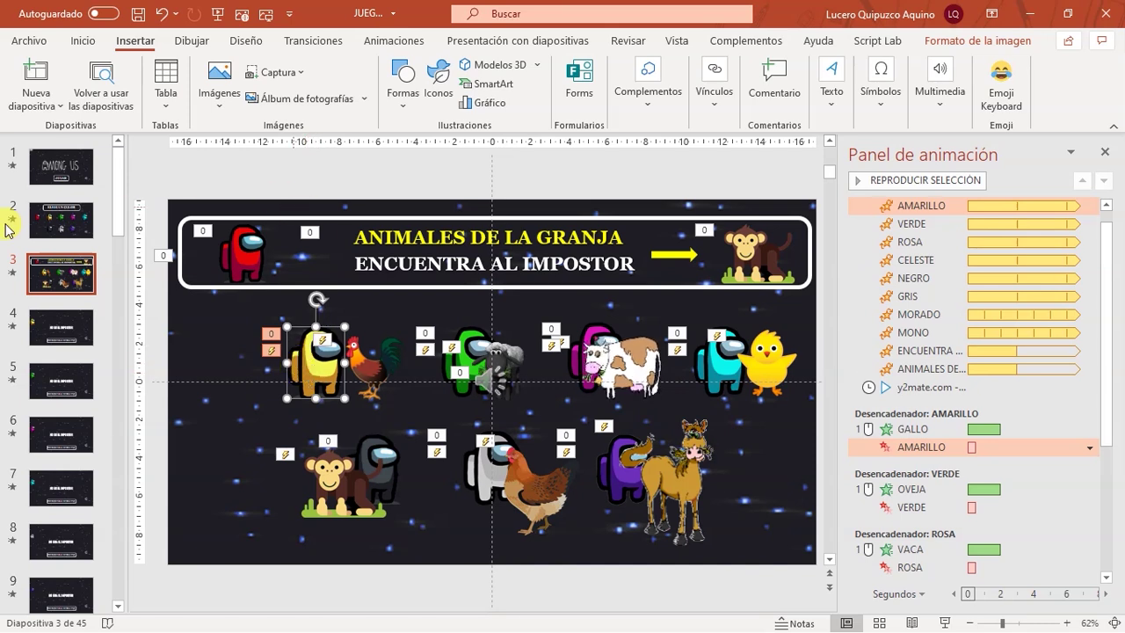
{"action": "left_click", "coordinate": [55, 395]}
{"action": "left_click", "coordinate": [55, 332]}
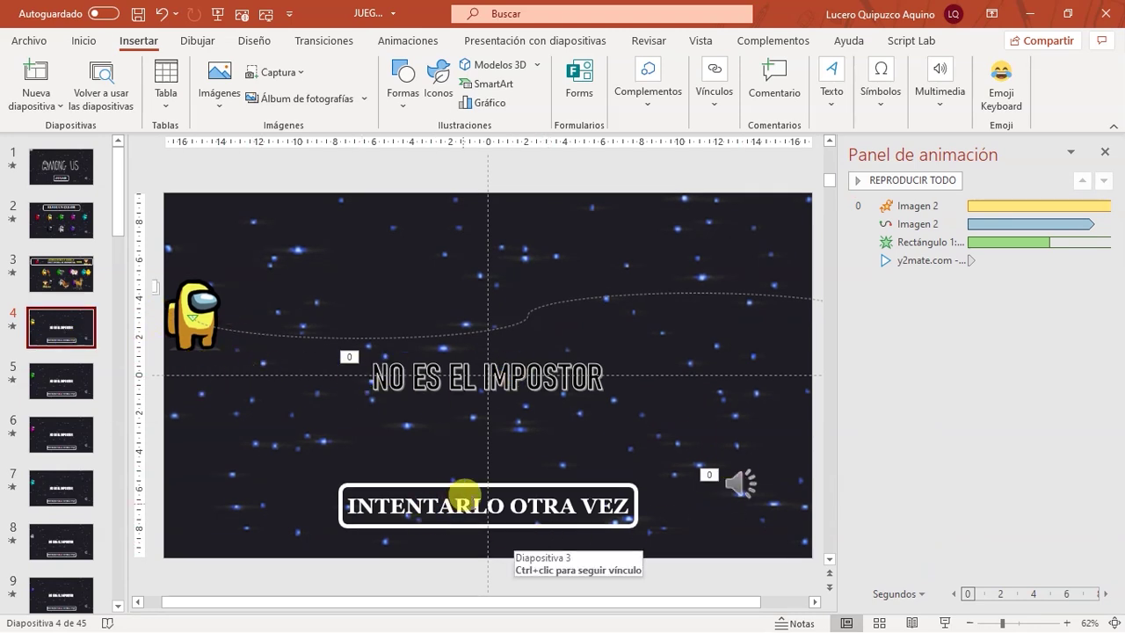
- Check slide 4's INTENTARLO OTRA VEZ box, then go back to slide 3 and select the rooster
{"action": "left_click", "coordinate": [473, 503]}
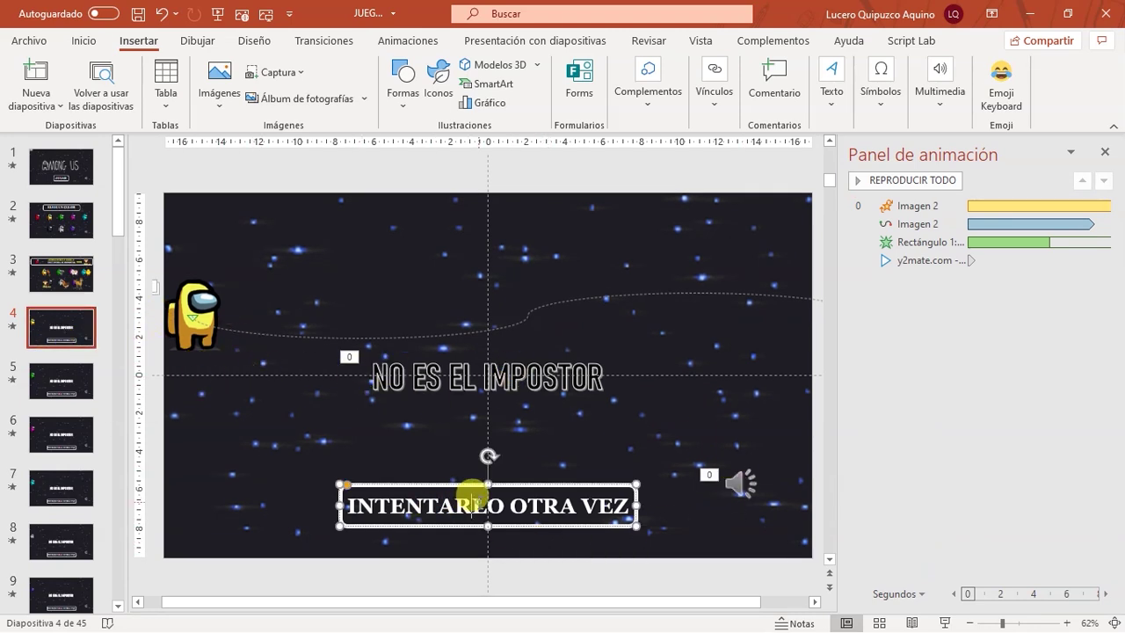
{"action": "left_click", "coordinate": [85, 289]}
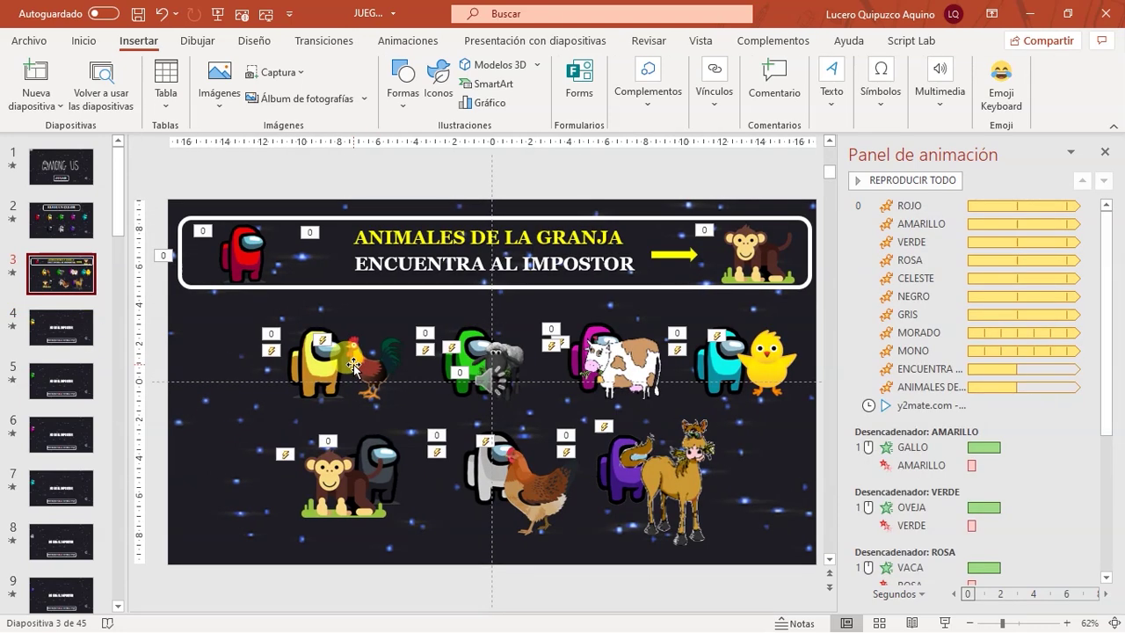
{"action": "left_click", "coordinate": [380, 375]}
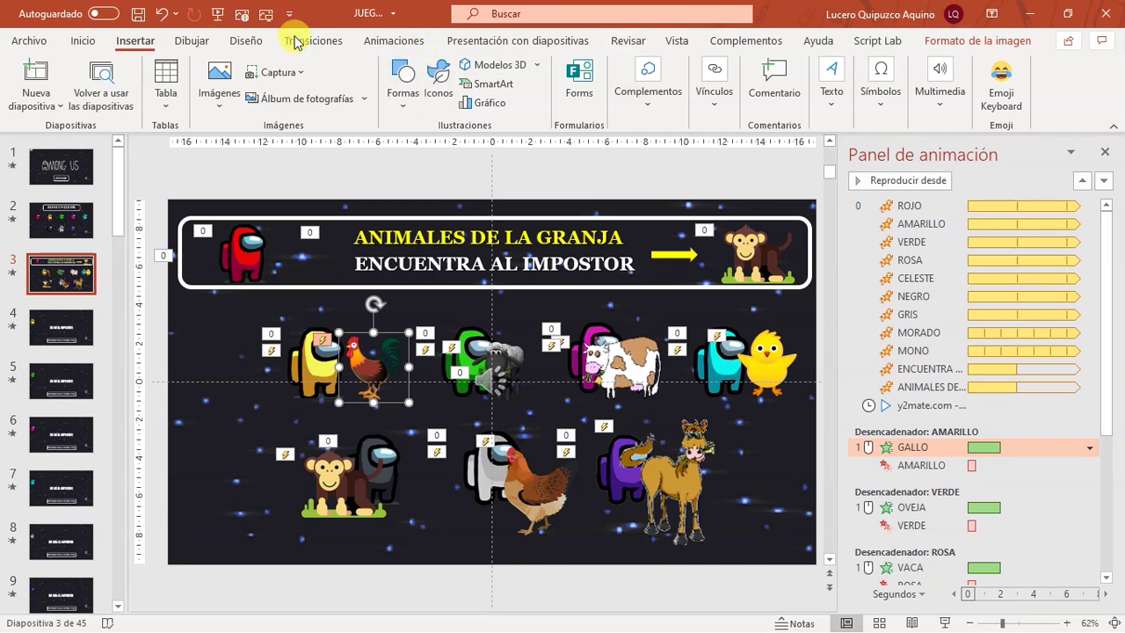
- Give GALLO the Forma entrance effect, triggered on clicking the AMARILLO crewmate
{"action": "left_click", "coordinate": [387, 41]}
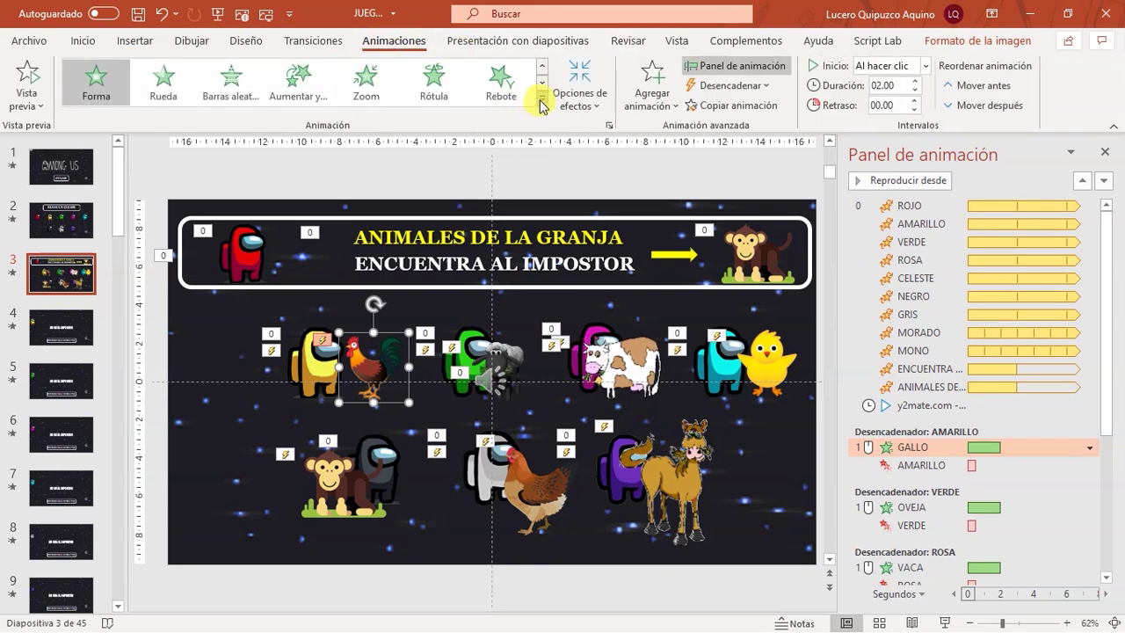
{"action": "left_click", "coordinate": [541, 101]}
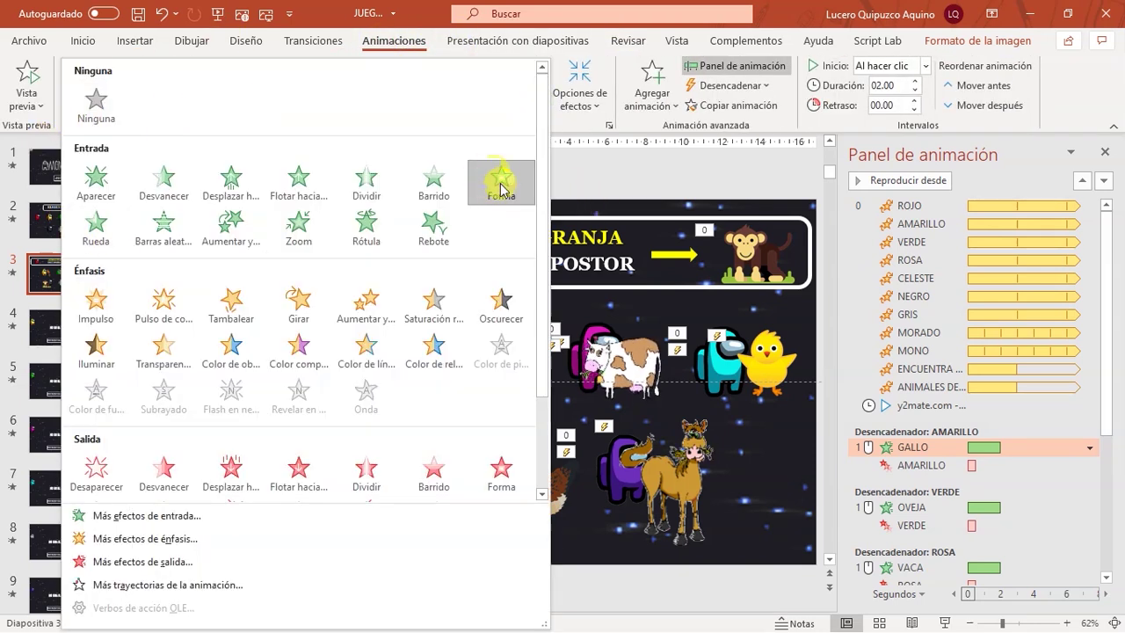
{"action": "left_click", "coordinate": [761, 88]}
{"action": "mouse_move", "coordinate": [773, 116]}
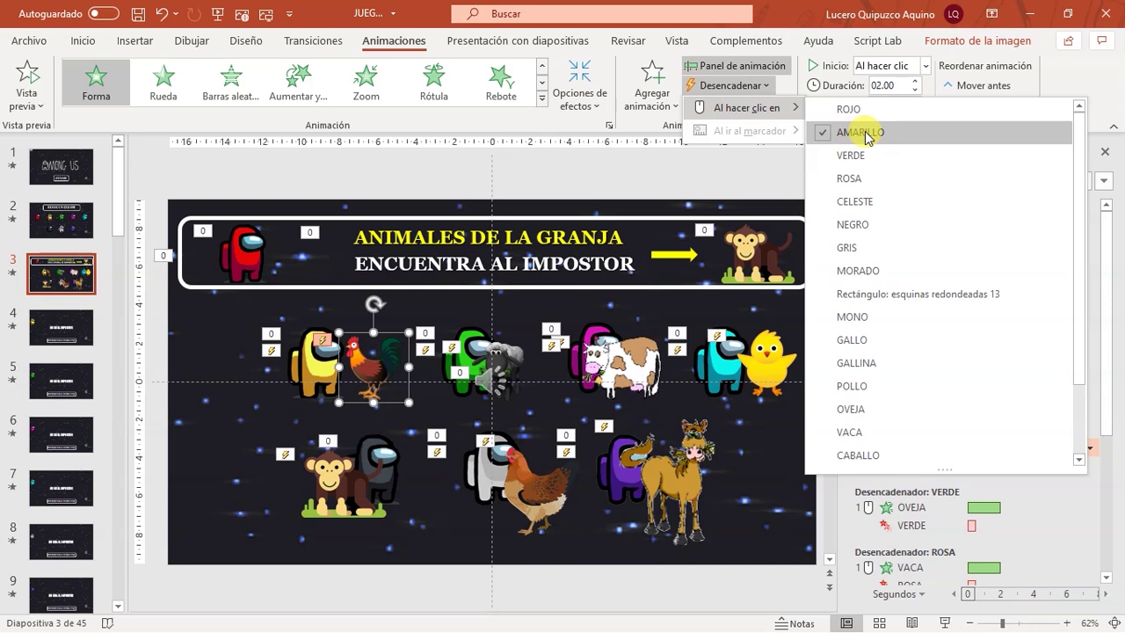
{"action": "left_click", "coordinate": [313, 369]}
{"action": "left_click", "coordinate": [83, 40]}
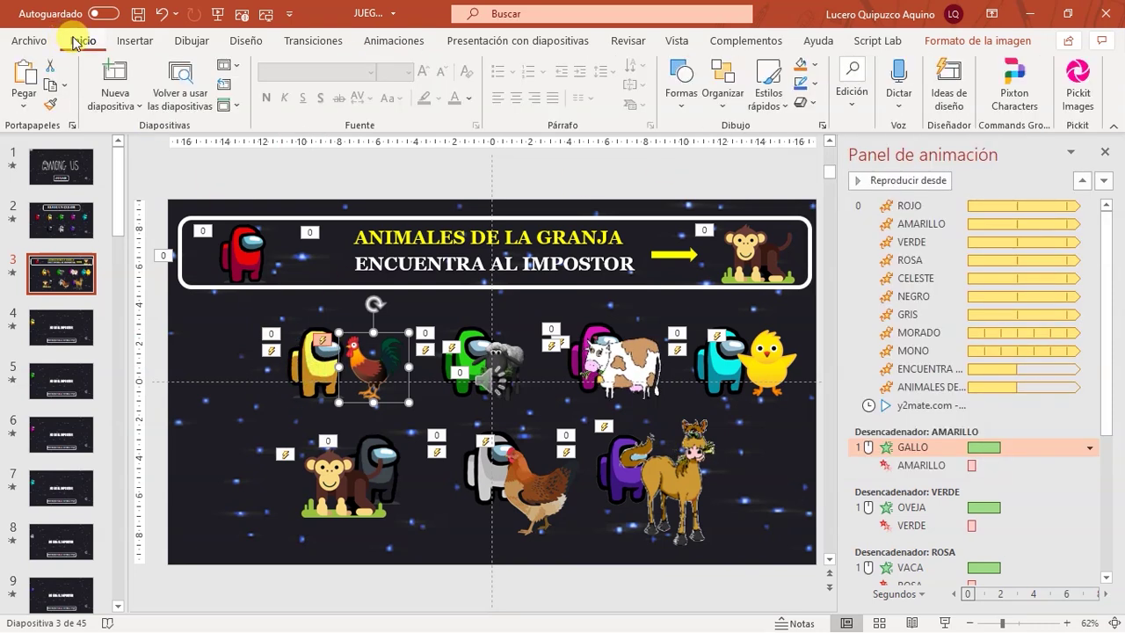
{"action": "left_click", "coordinate": [862, 111]}
- Open the Selection Pane and pick OVEJA, VACA, GALLO and then AMARILLO from the object list
{"action": "mouse_move", "coordinate": [879, 181]}
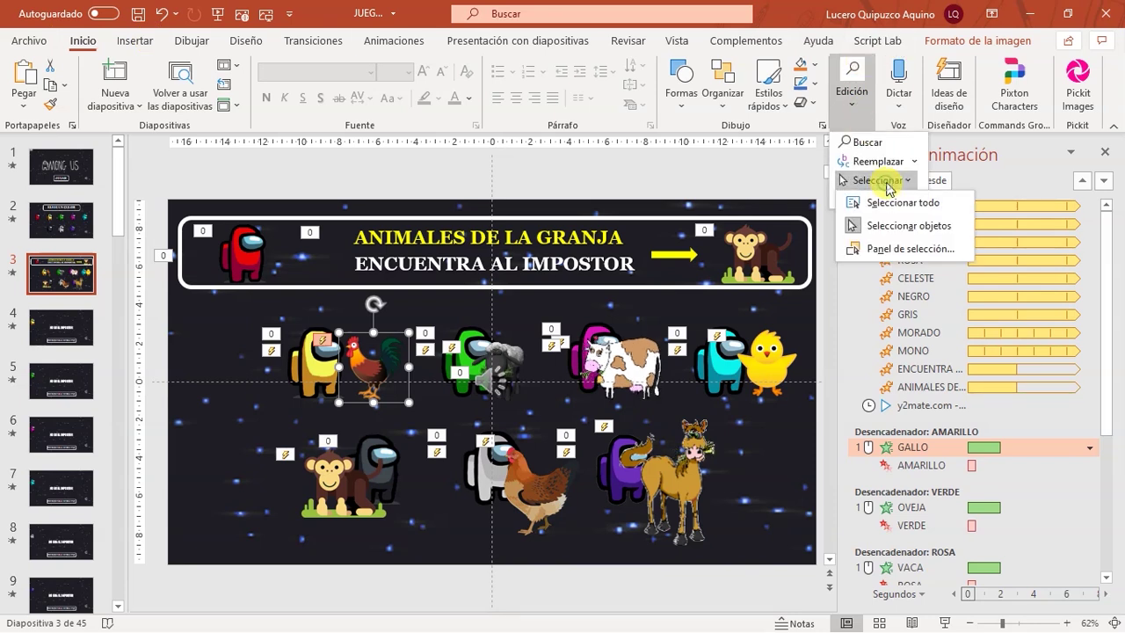
{"action": "left_click", "coordinate": [894, 245]}
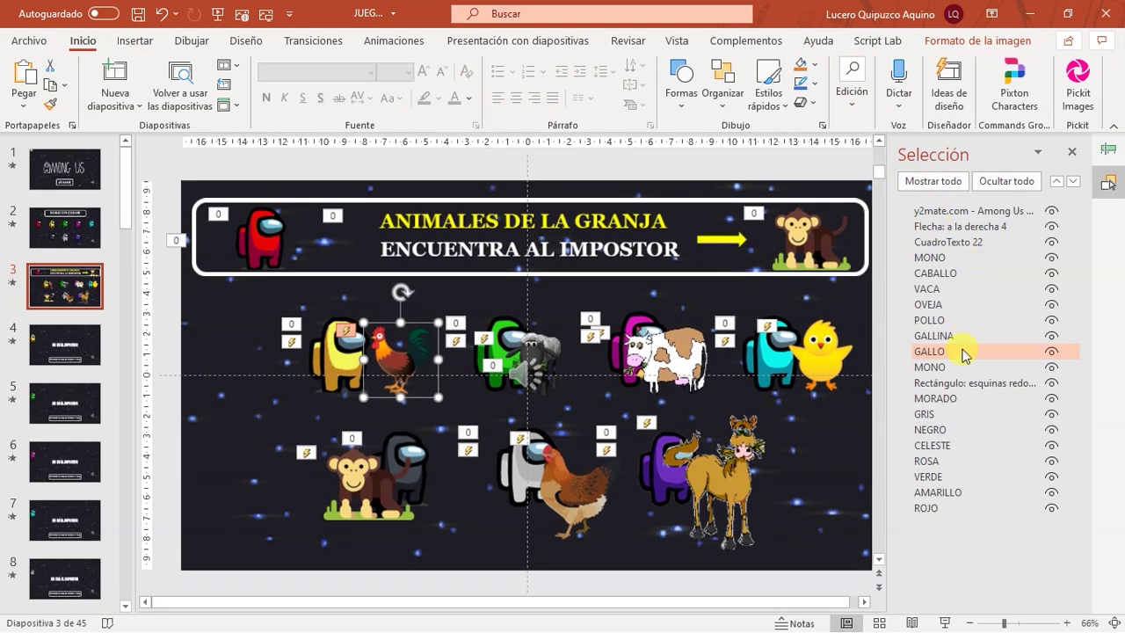
{"action": "left_click", "coordinate": [531, 347]}
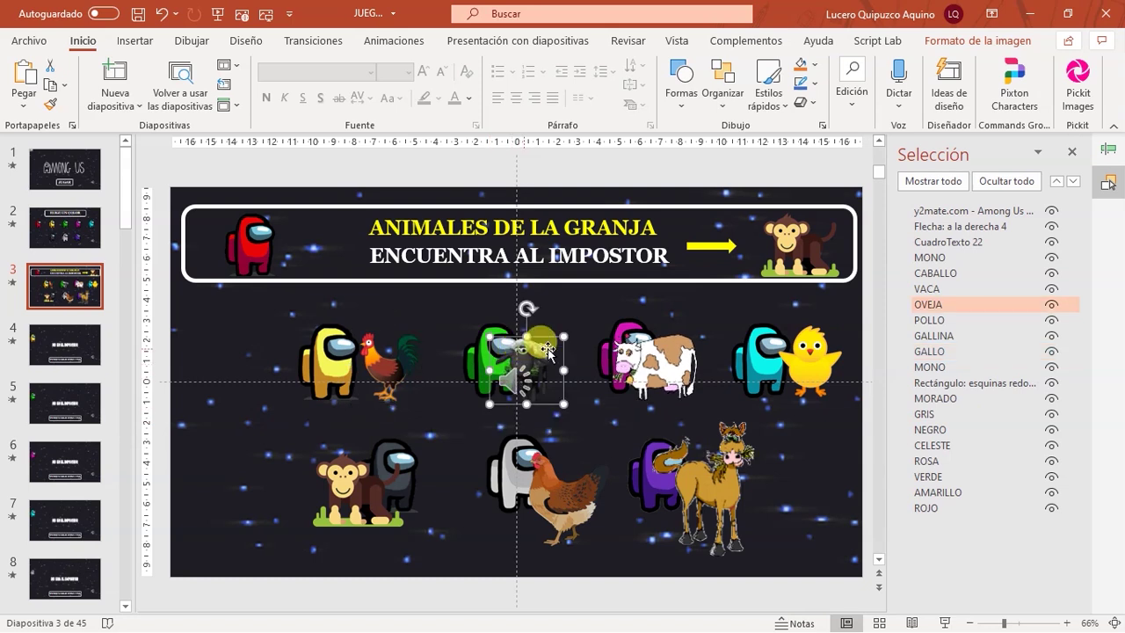
{"action": "left_click", "coordinate": [664, 338]}
{"action": "left_click", "coordinate": [386, 362]}
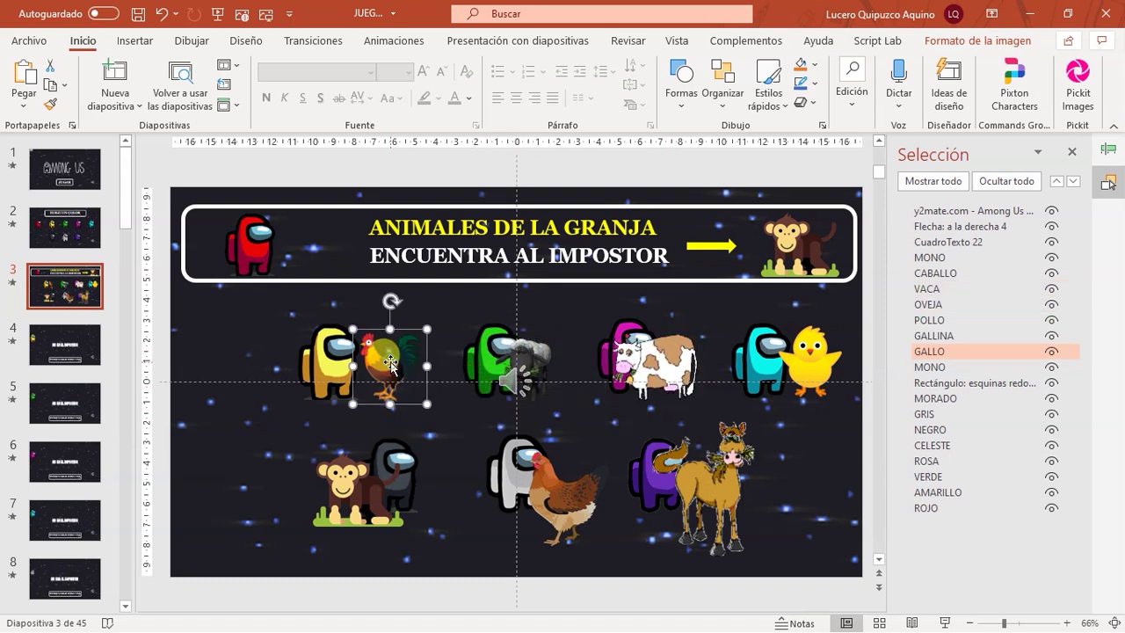
{"action": "left_click", "coordinate": [440, 312]}
{"action": "left_click", "coordinate": [317, 332]}
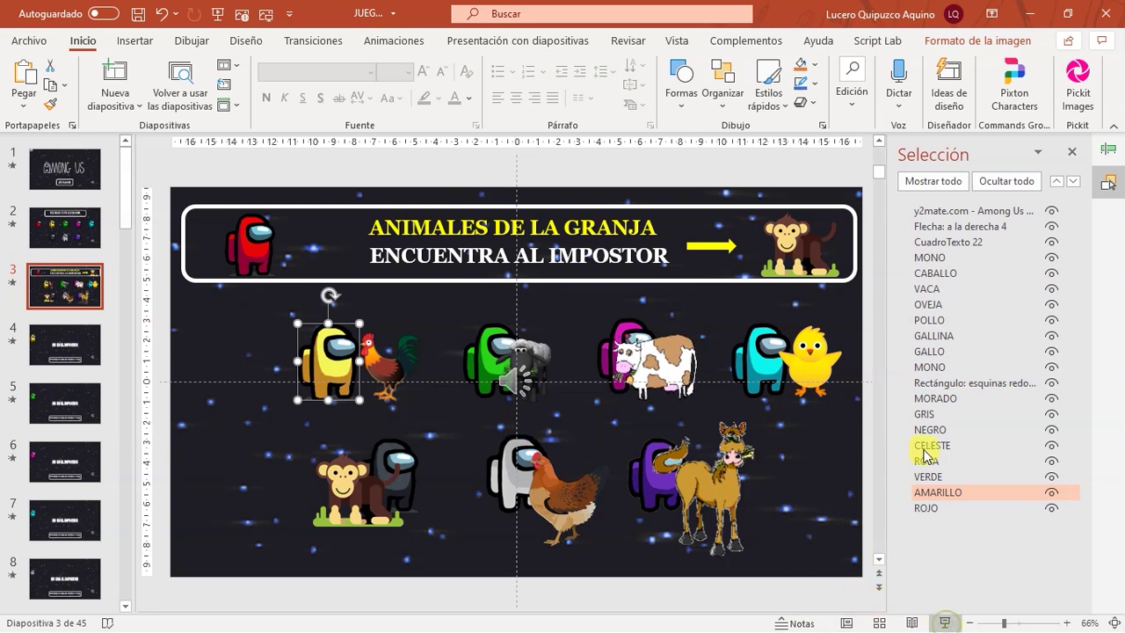
{"action": "key", "text": "shift+F5"}
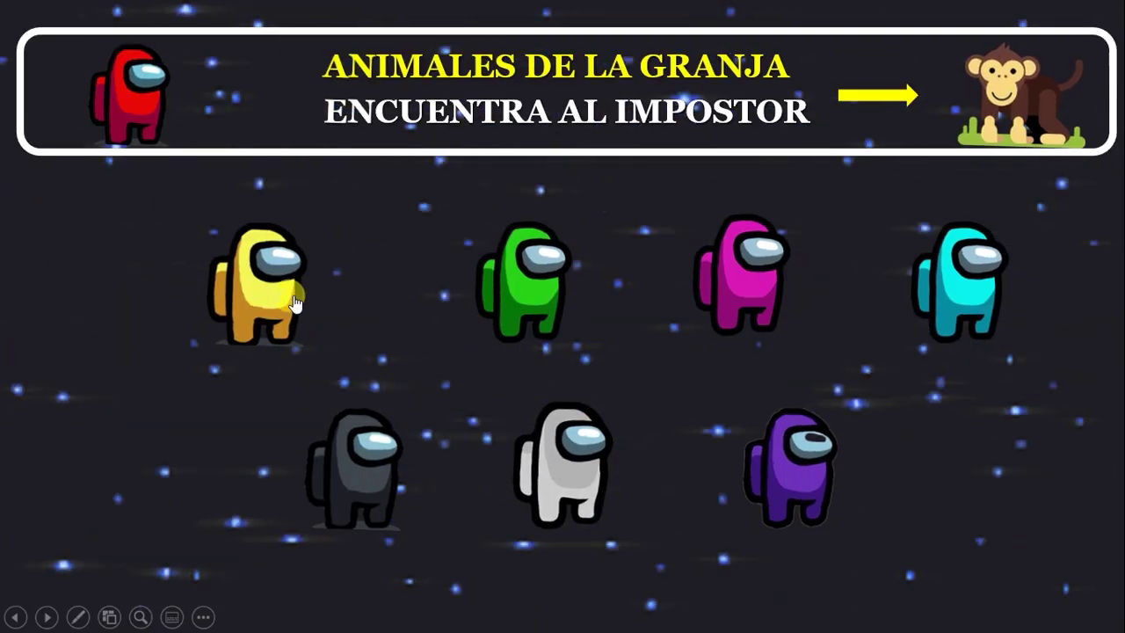
{"action": "left_click", "coordinate": [268, 265]}
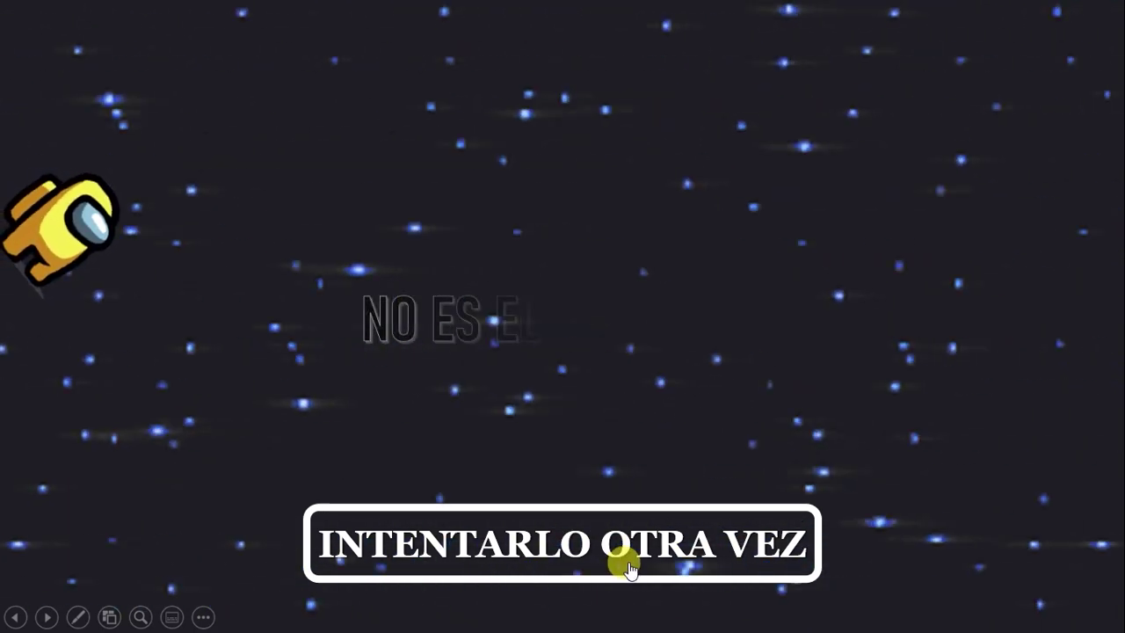
{"action": "left_click", "coordinate": [541, 547]}
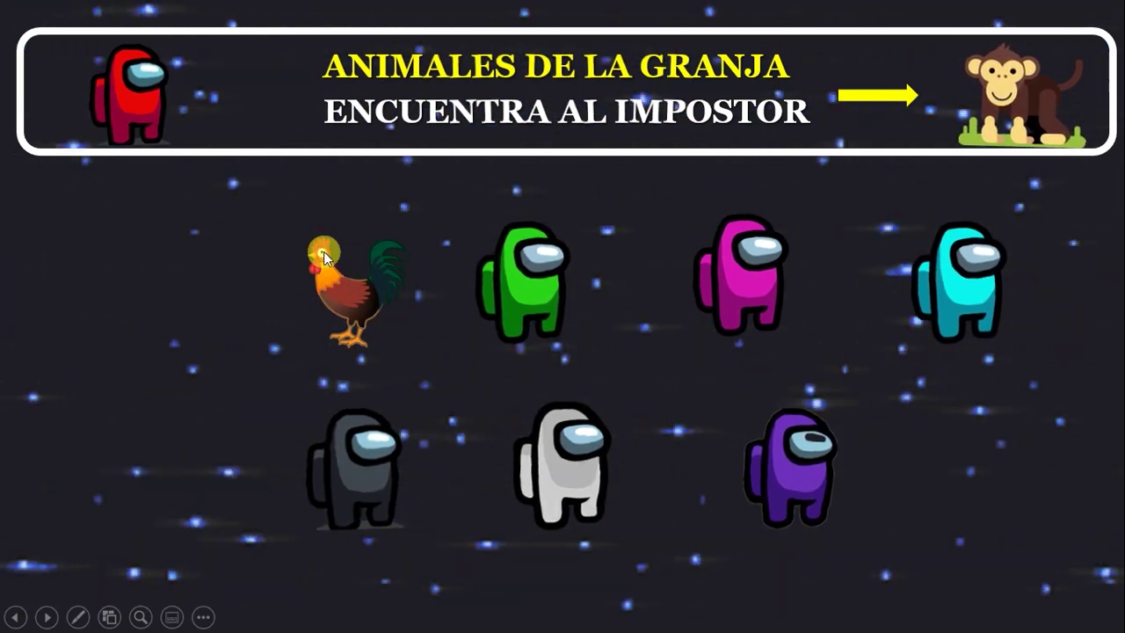
{"action": "key", "text": "Escape"}
{"action": "left_click", "coordinate": [308, 330]}
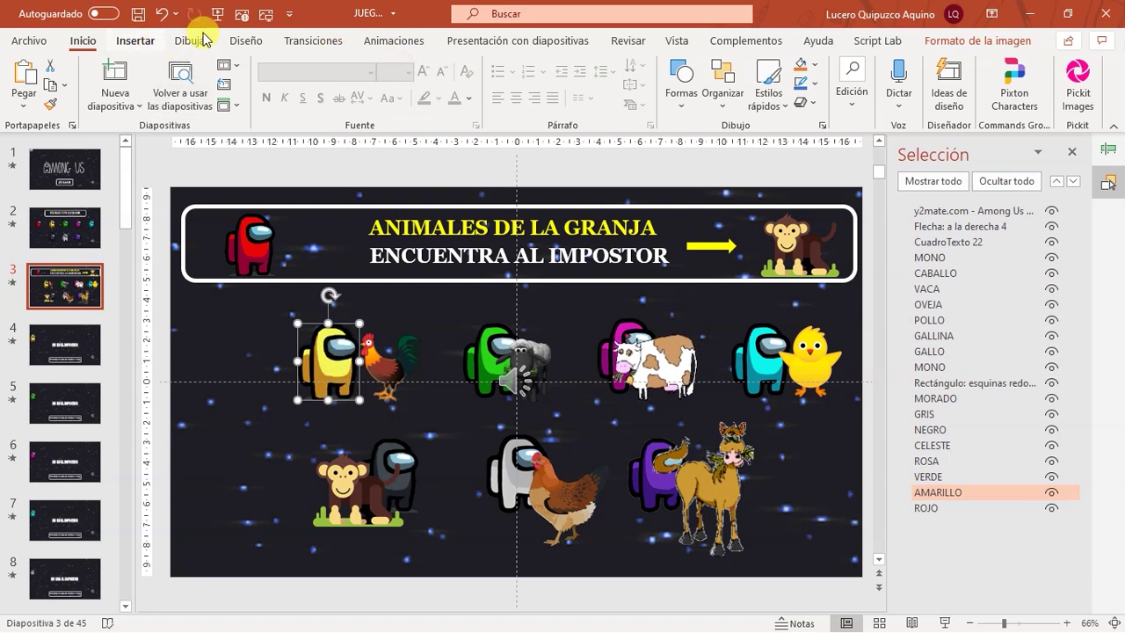
- Review AMARILLO's effects gallery and Desencadenar menu without changes, then reopen the Animation Pane
{"action": "left_click", "coordinate": [375, 44]}
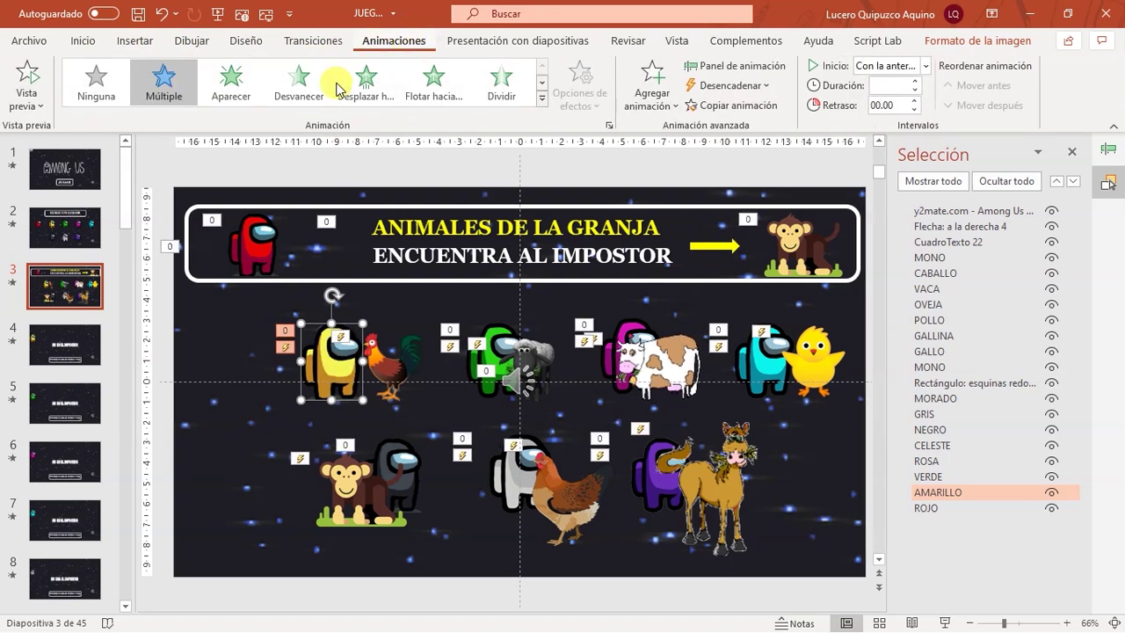
{"action": "left_click", "coordinate": [545, 107]}
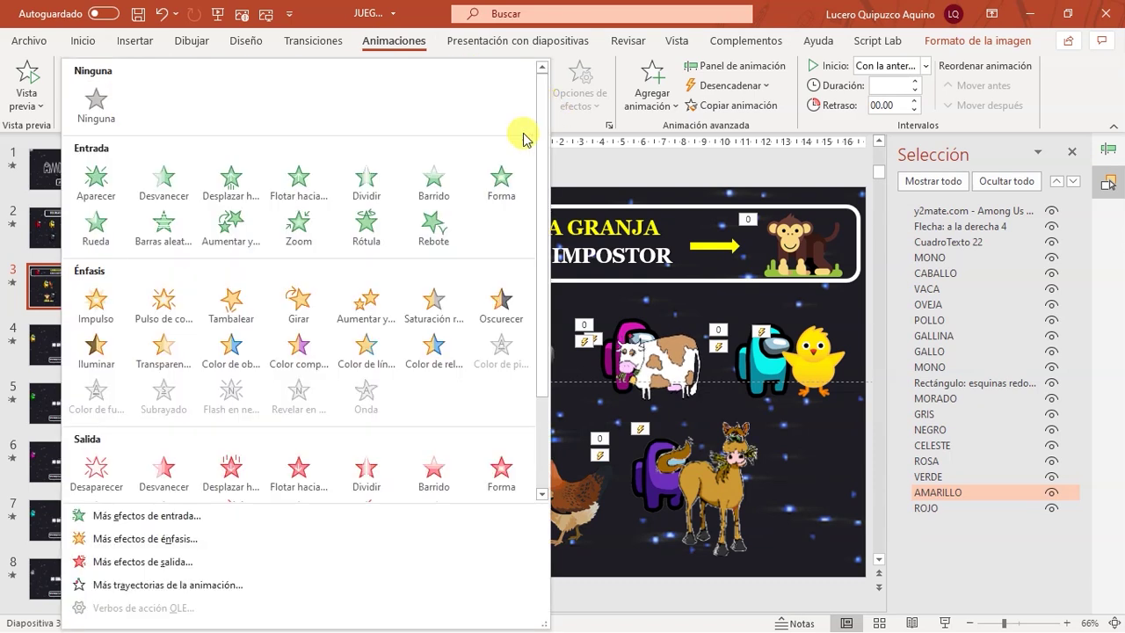
{"action": "scroll", "coordinate": [252, 400], "scroll_direction": "down", "scroll_amount": 2}
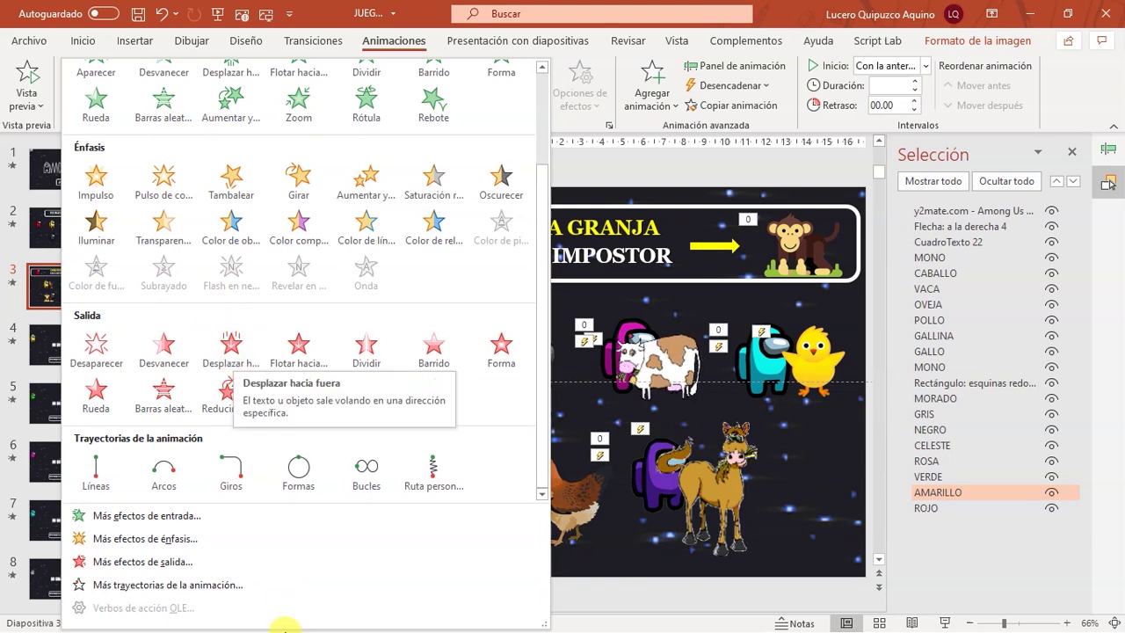
{"action": "left_click", "coordinate": [603, 409]}
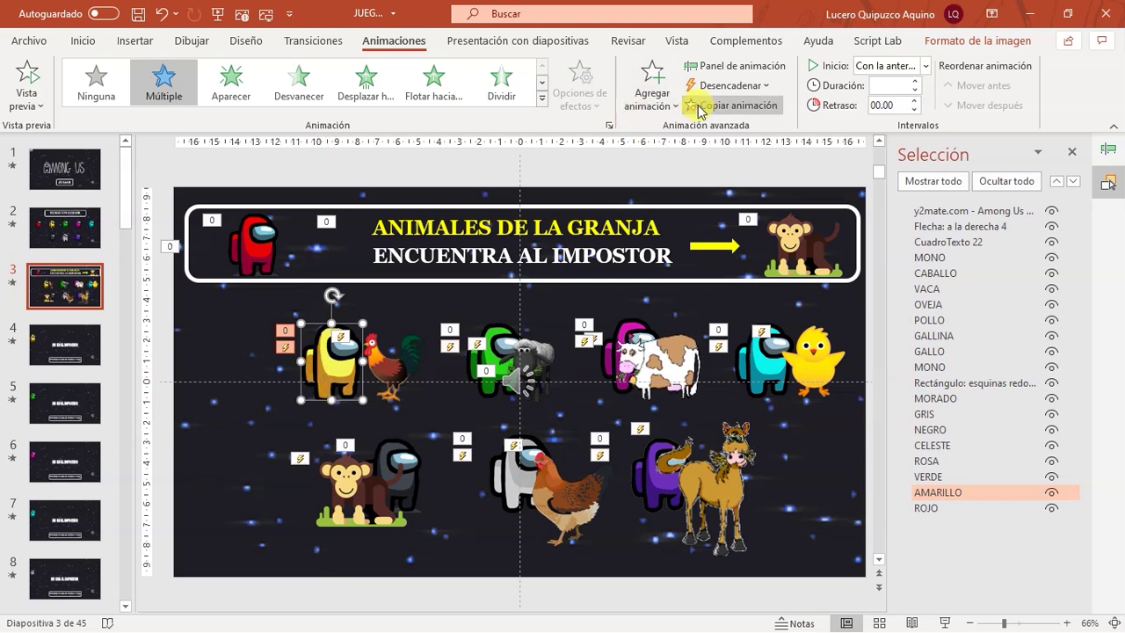
{"action": "left_click", "coordinate": [742, 85]}
{"action": "mouse_move", "coordinate": [783, 106]}
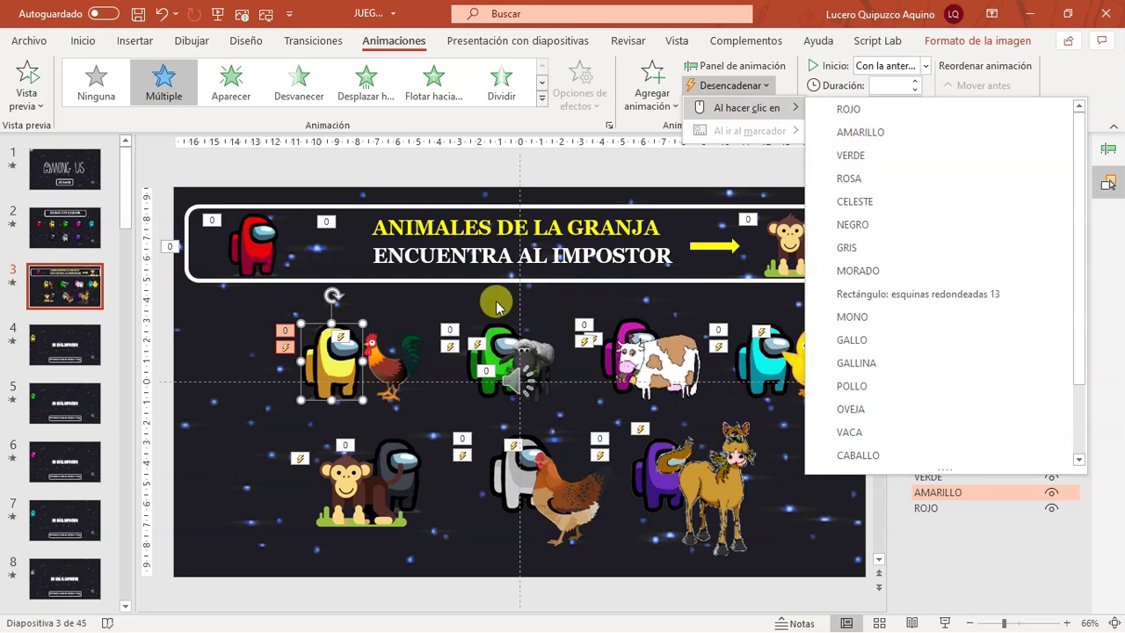
{"action": "left_click", "coordinate": [431, 311]}
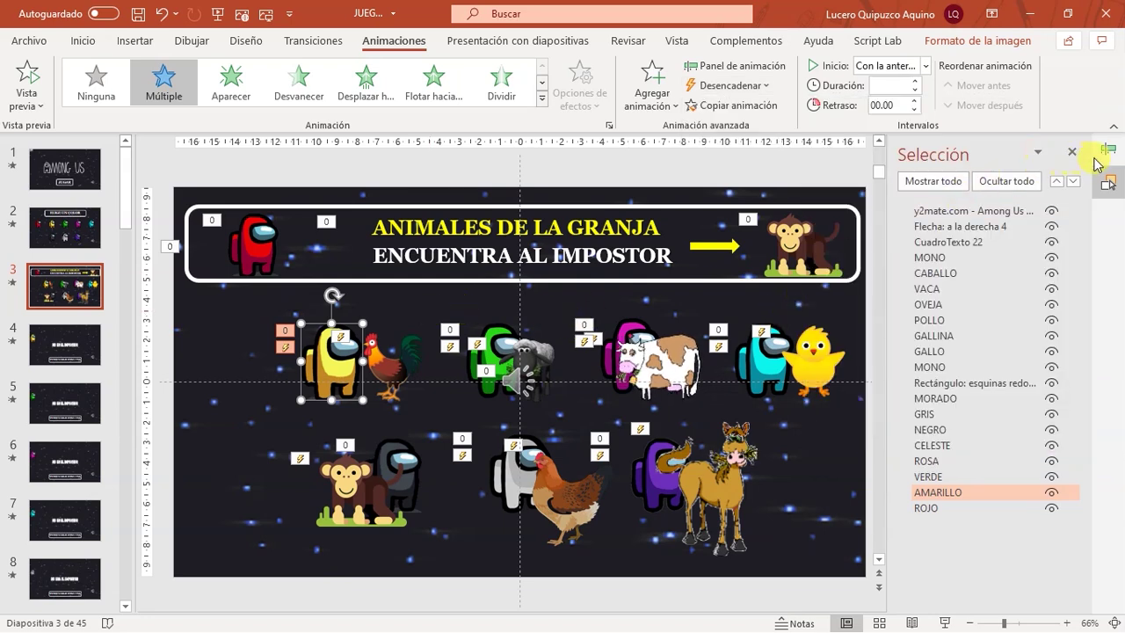
{"action": "left_click", "coordinate": [1106, 151]}
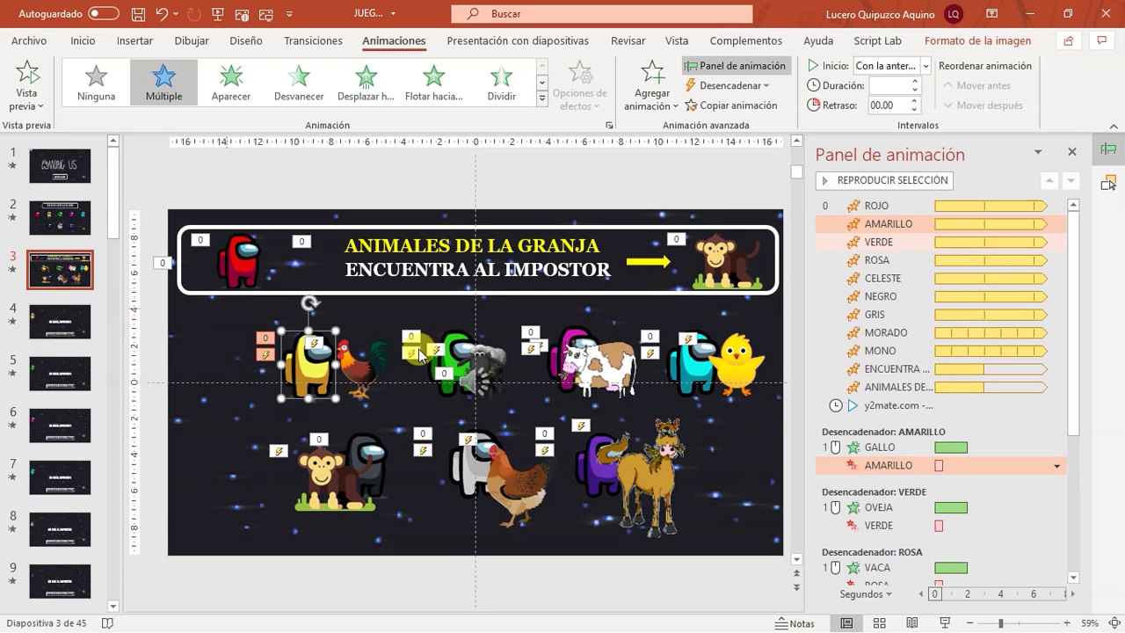
{"action": "left_click_drag", "start_coordinate": [877, 463], "coordinate": [878, 460]}
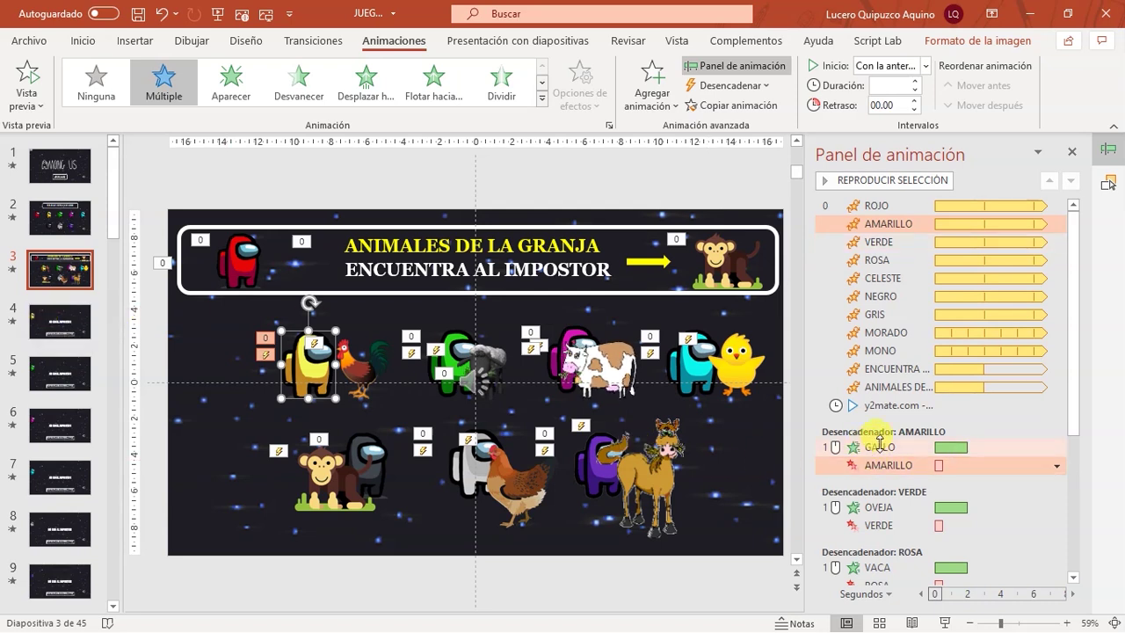
{"action": "left_click", "coordinate": [880, 447]}
{"action": "left_click", "coordinate": [883, 465]}
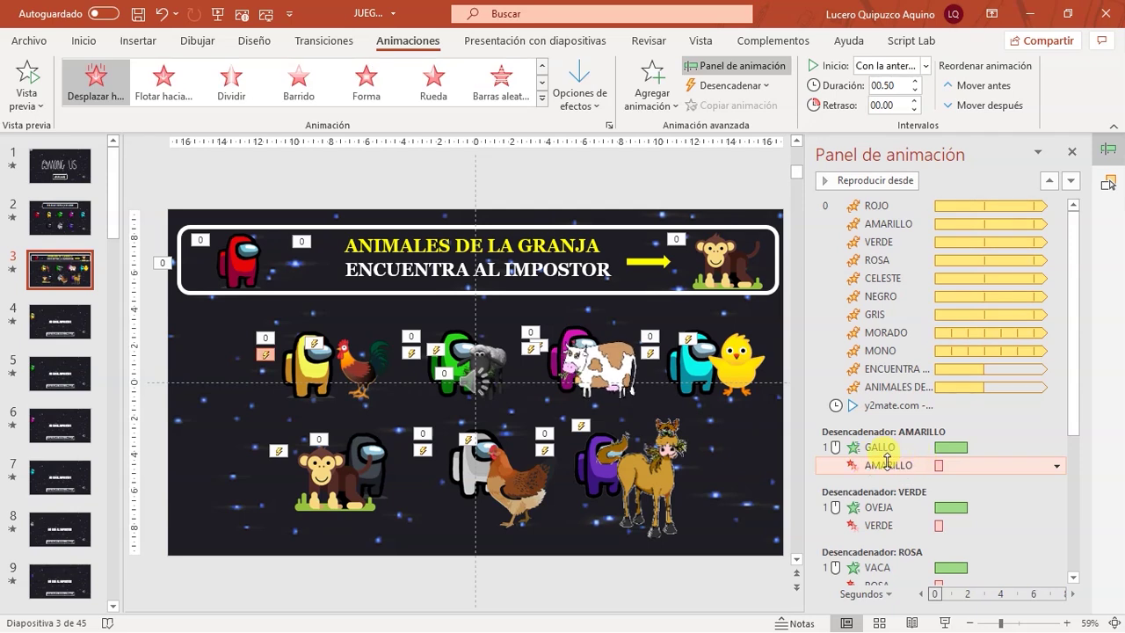
{"action": "left_click", "coordinate": [896, 445]}
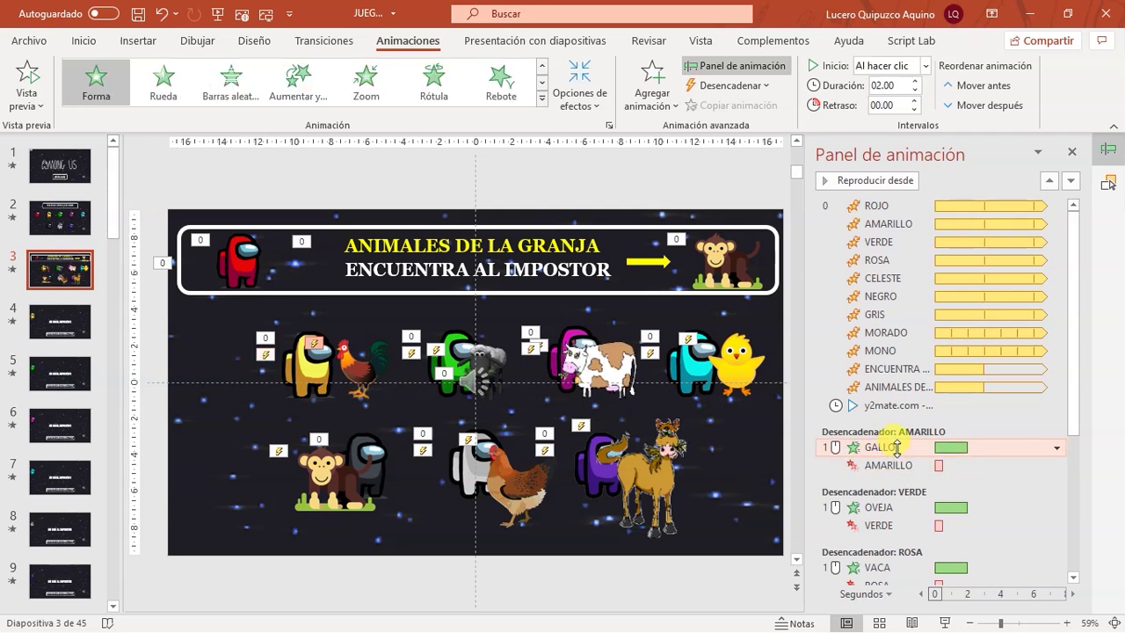
{"action": "left_click", "coordinate": [896, 464]}
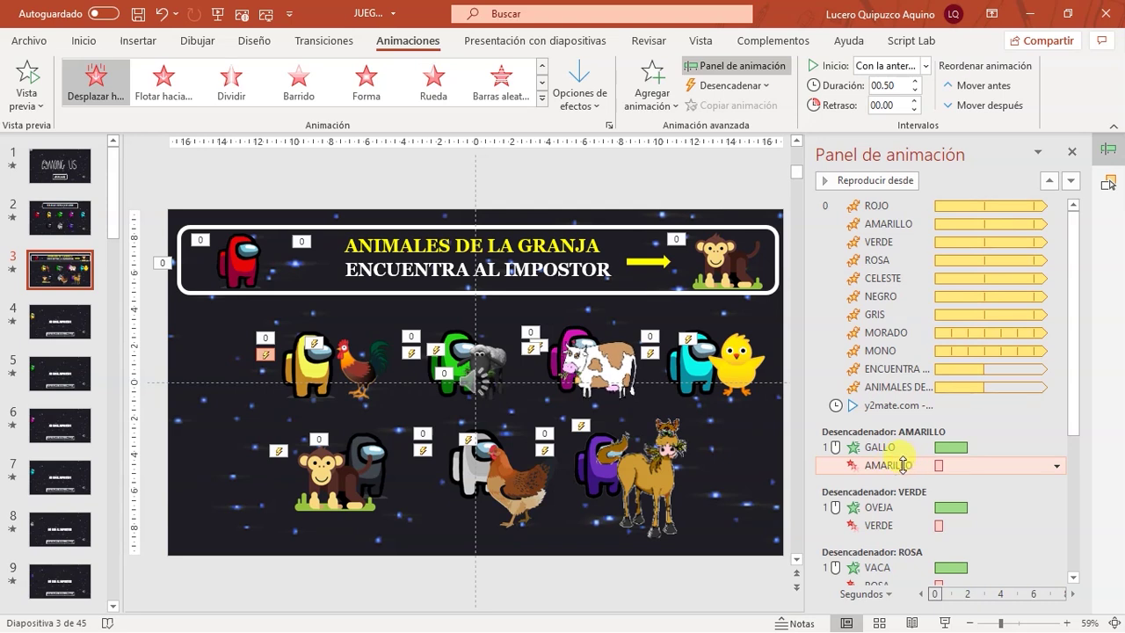
{"action": "left_click", "coordinate": [883, 446]}
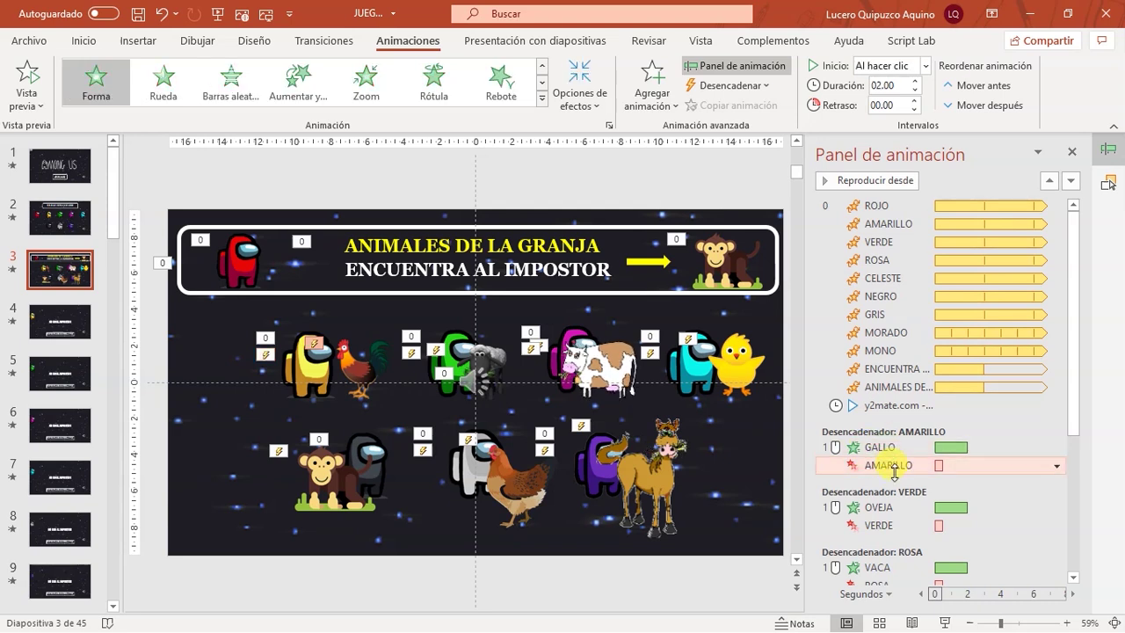
{"action": "left_click", "coordinate": [888, 465]}
{"action": "left_click", "coordinate": [290, 365]}
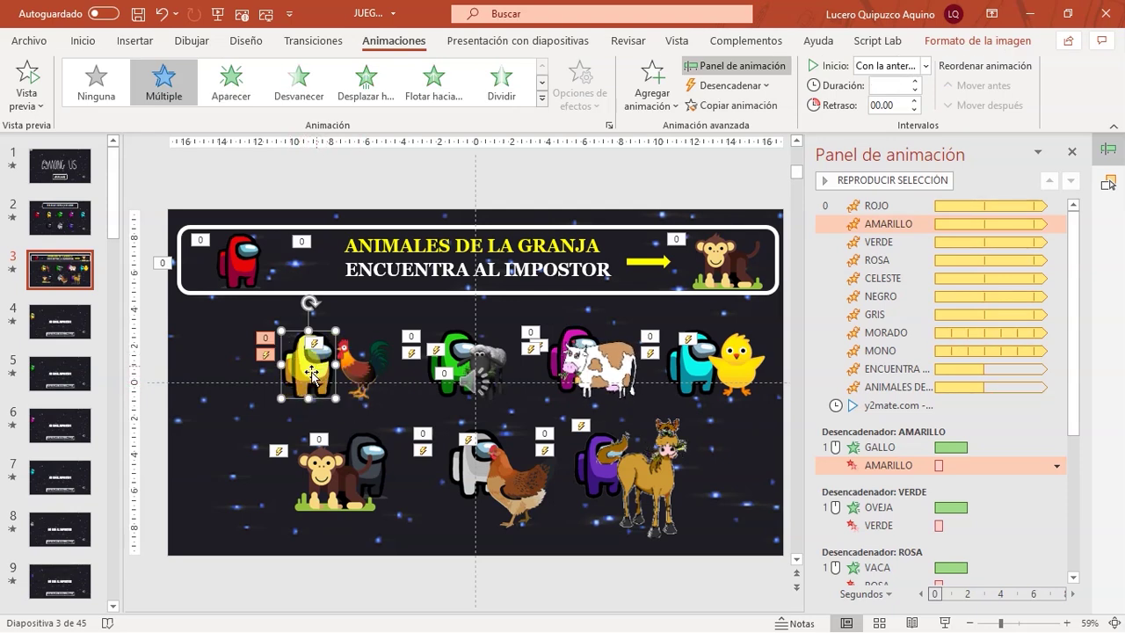
- Give the yellow crewmate a click action that hyperlinks to a specific slide
{"action": "left_click", "coordinate": [136, 42]}
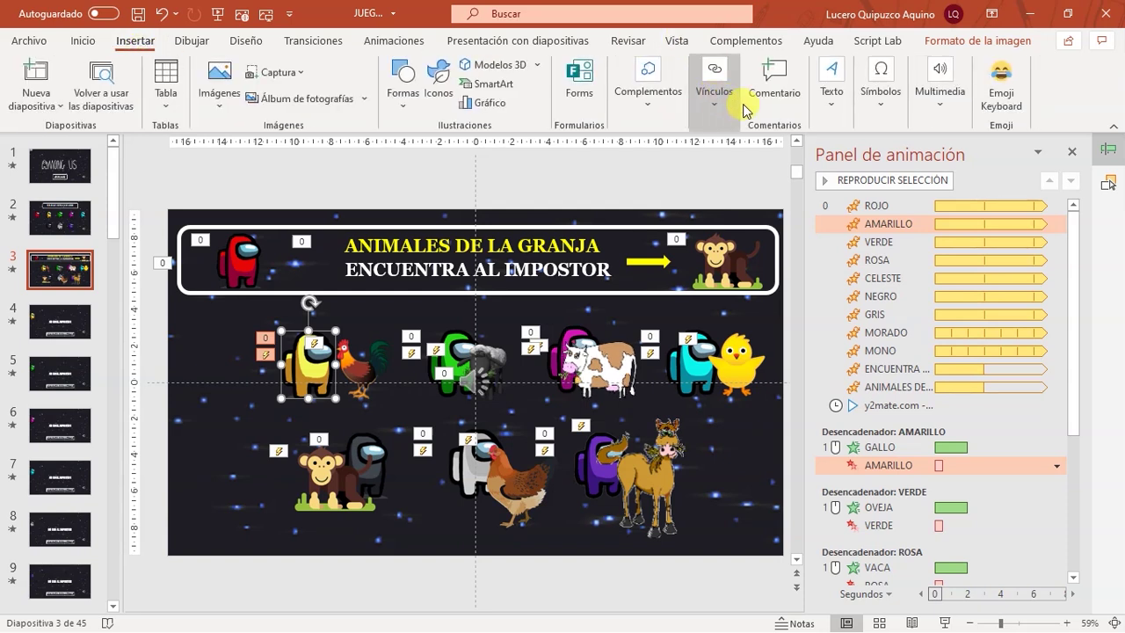
{"action": "left_click", "coordinate": [714, 88]}
{"action": "left_click", "coordinate": [789, 149]}
{"action": "left_click", "coordinate": [448, 254]}
{"action": "left_click", "coordinate": [672, 271]}
{"action": "left_click", "coordinate": [526, 396]}
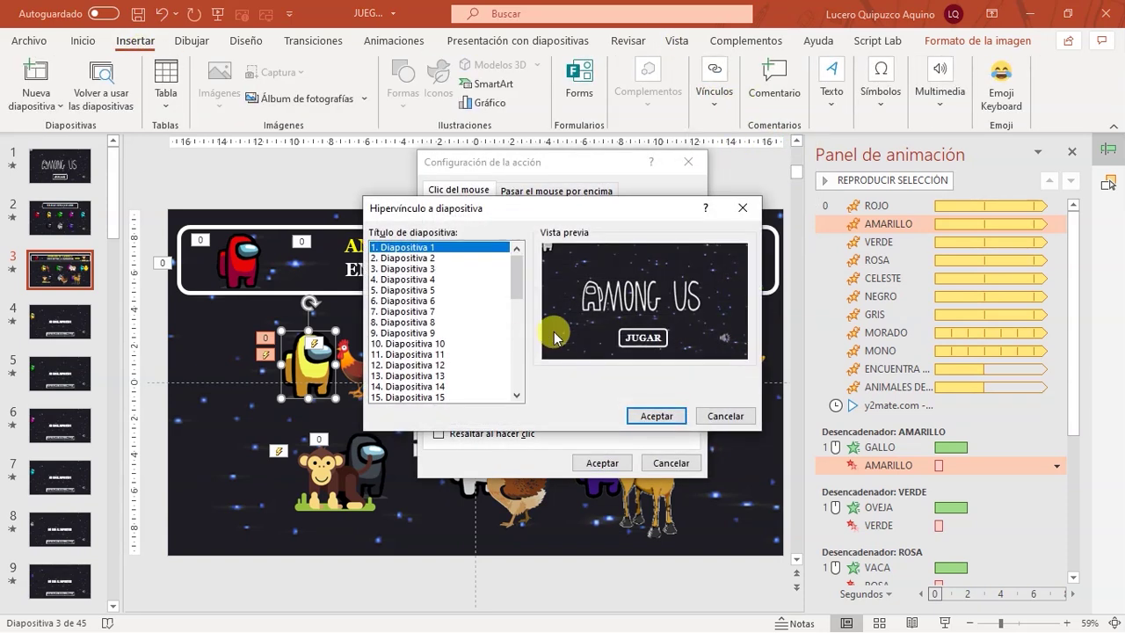
- Choose '4. Diapositiva 4' as AMARILLO's link target and confirm both dialogs
{"action": "left_click", "coordinate": [420, 301]}
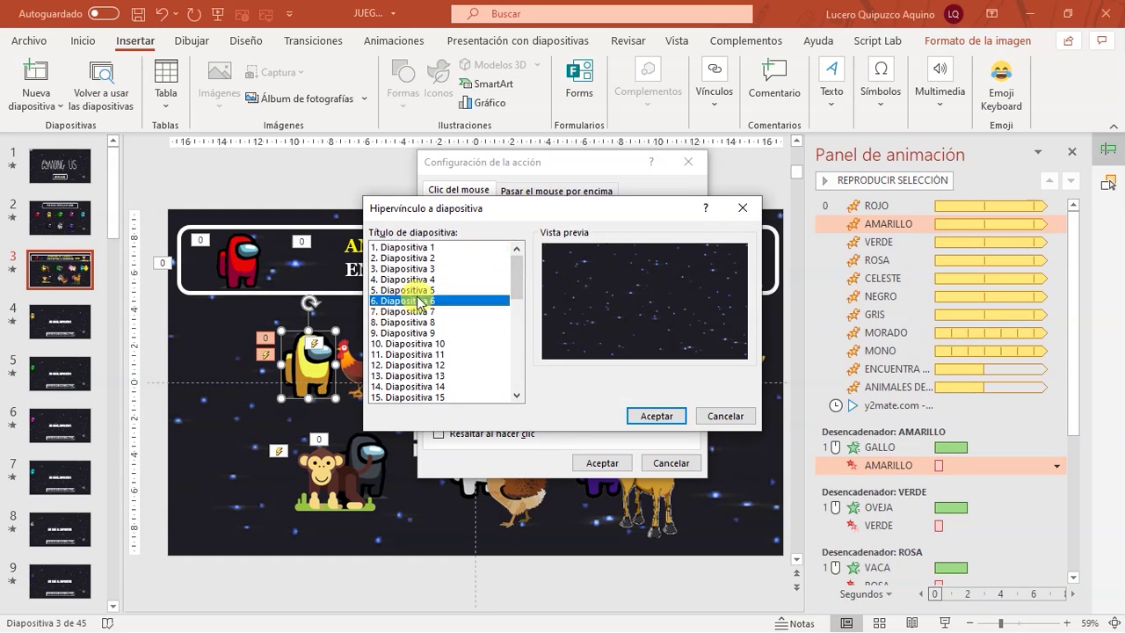
{"action": "left_click", "coordinate": [422, 343]}
{"action": "left_click", "coordinate": [439, 354]}
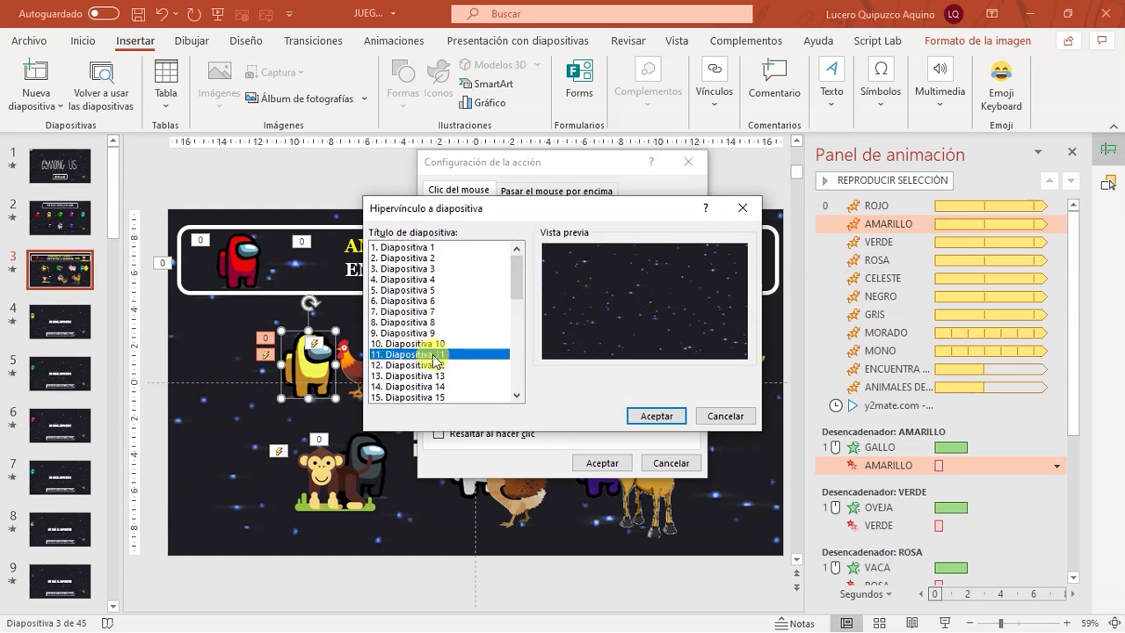
{"action": "left_click", "coordinate": [430, 323]}
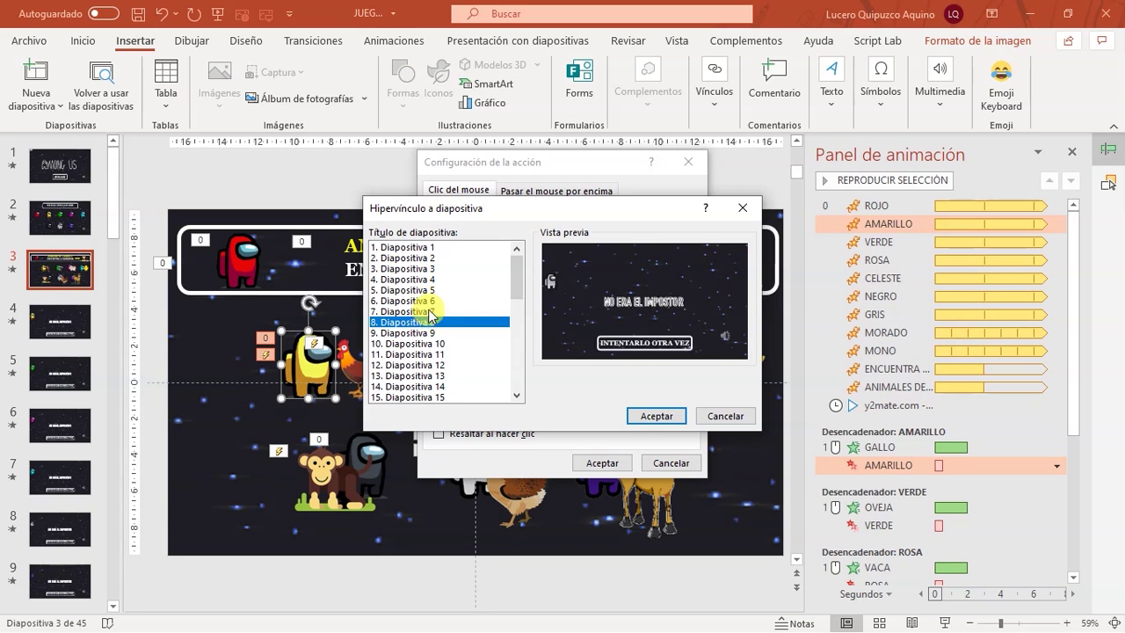
{"action": "left_click", "coordinate": [429, 308]}
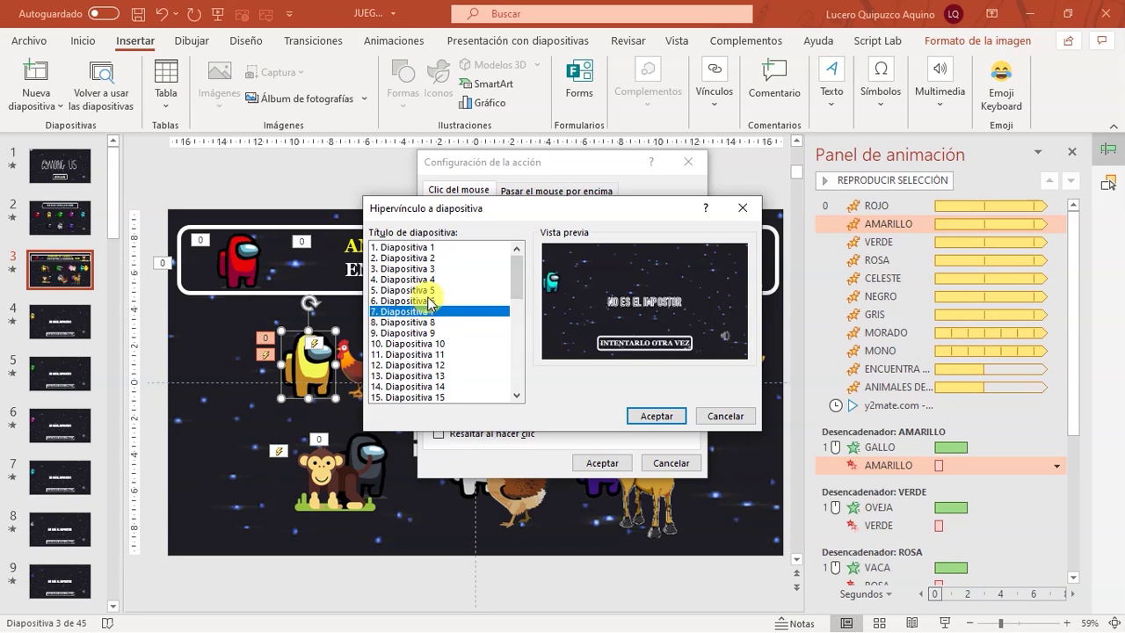
{"action": "left_click", "coordinate": [437, 280]}
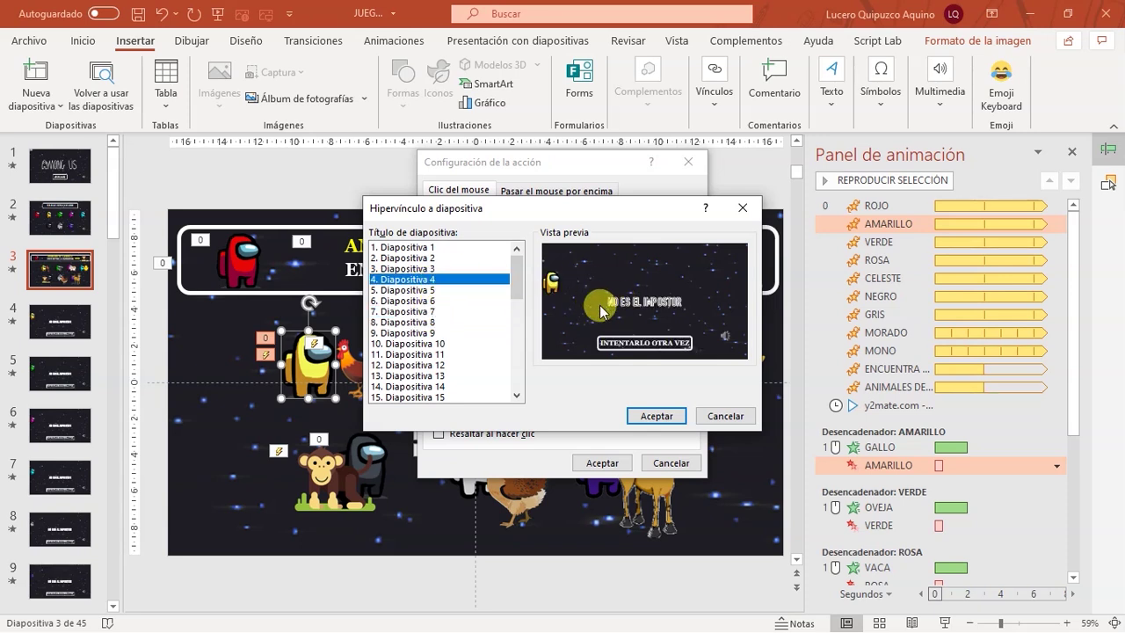
{"action": "left_click", "coordinate": [658, 416]}
{"action": "left_click", "coordinate": [601, 462]}
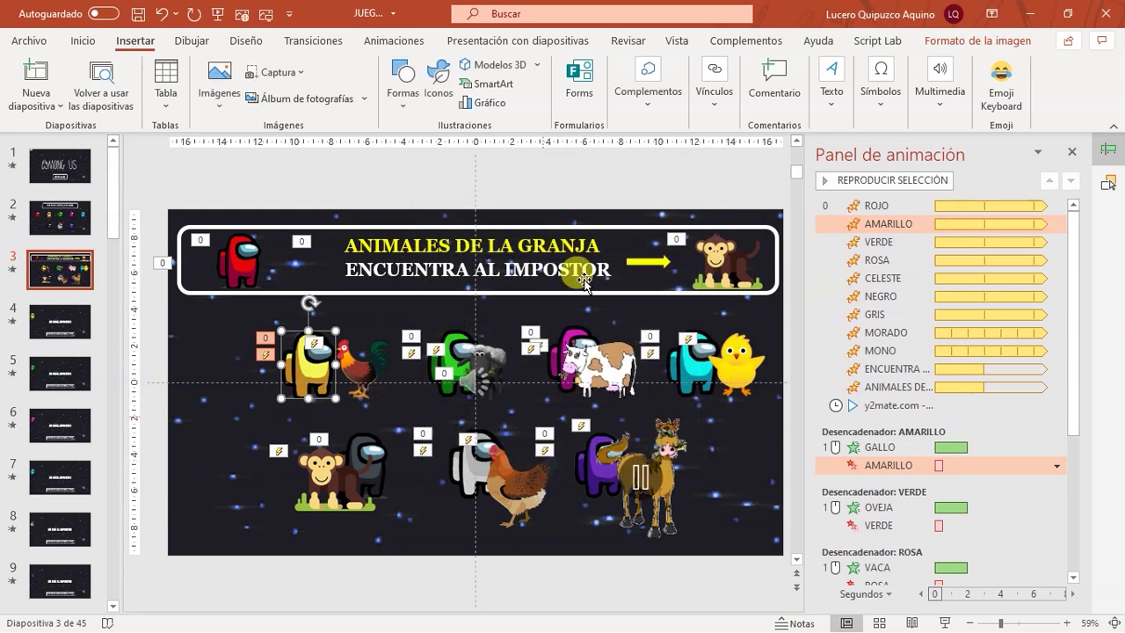
{"action": "left_click", "coordinate": [471, 380]}
- Move the audio clip to the lower-left corner, set it to Iniciar con Anterior and play first
{"action": "left_click_drag", "start_coordinate": [471, 381], "coordinate": [219, 512]}
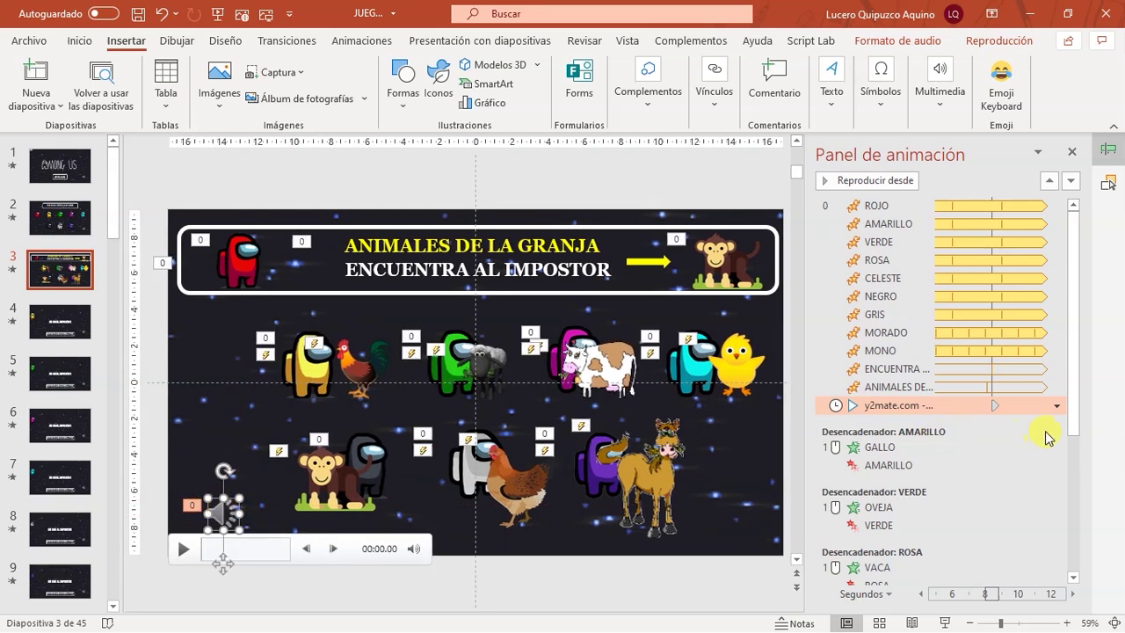
{"action": "left_click", "coordinate": [1056, 405]}
{"action": "left_click", "coordinate": [948, 444]}
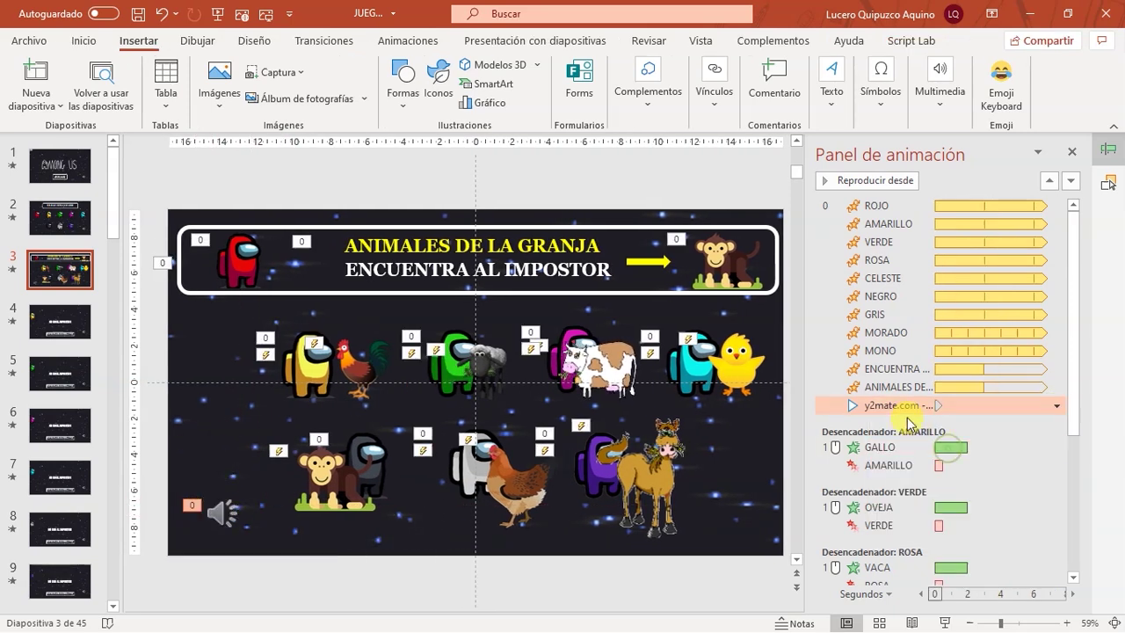
{"action": "mouse_move", "coordinate": [991, 405]}
{"action": "left_mouse_down"}
{"action": "mouse_move", "coordinate": [939, 207]}
{"action": "mouse_move", "coordinate": [922, 204]}
{"action": "left_mouse_up"}
{"action": "scroll", "coordinate": [907, 391], "scroll_direction": "down", "scroll_amount": 4}
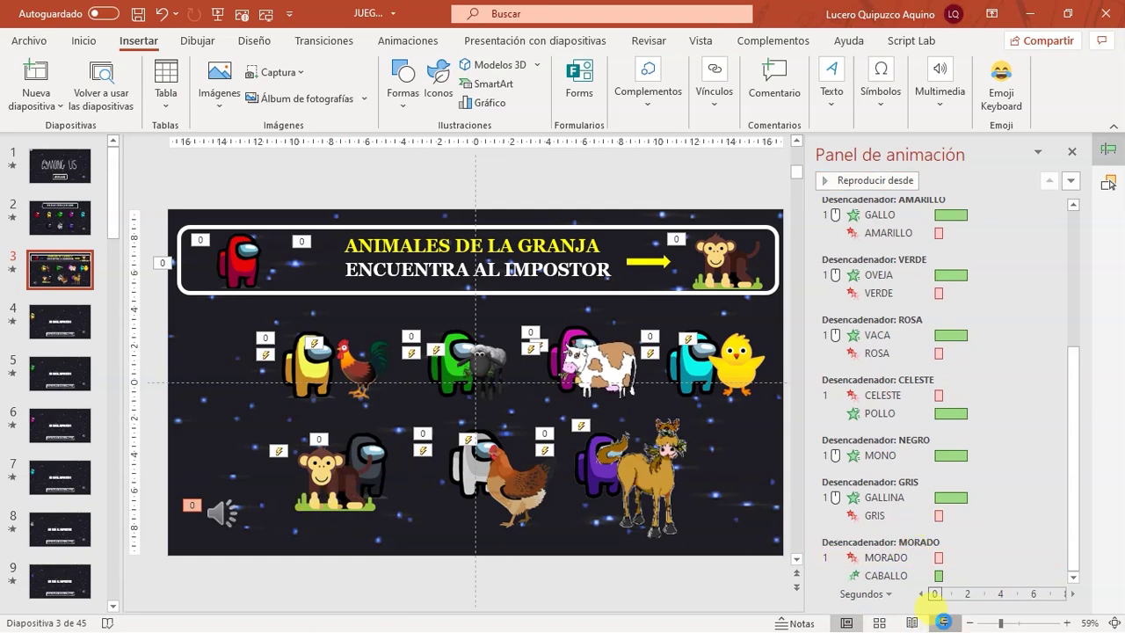
- Test the slideshow: click yellow for NO ES EL IMPOSTOR, retry, then exit
{"action": "key", "text": "shift+F5"}
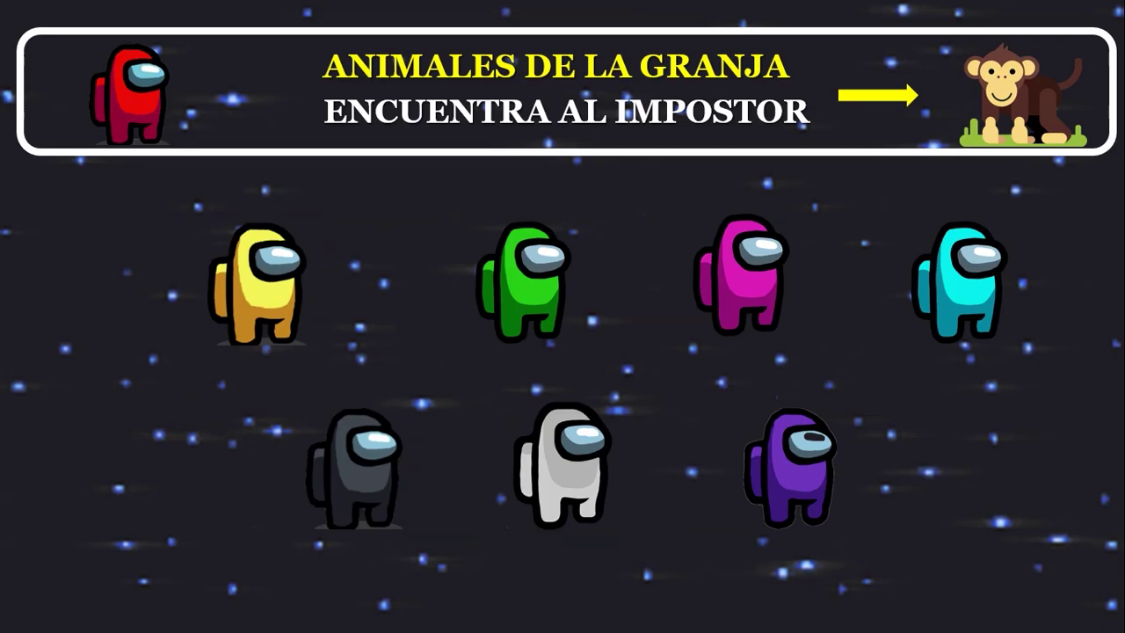
{"action": "left_click", "coordinate": [274, 291]}
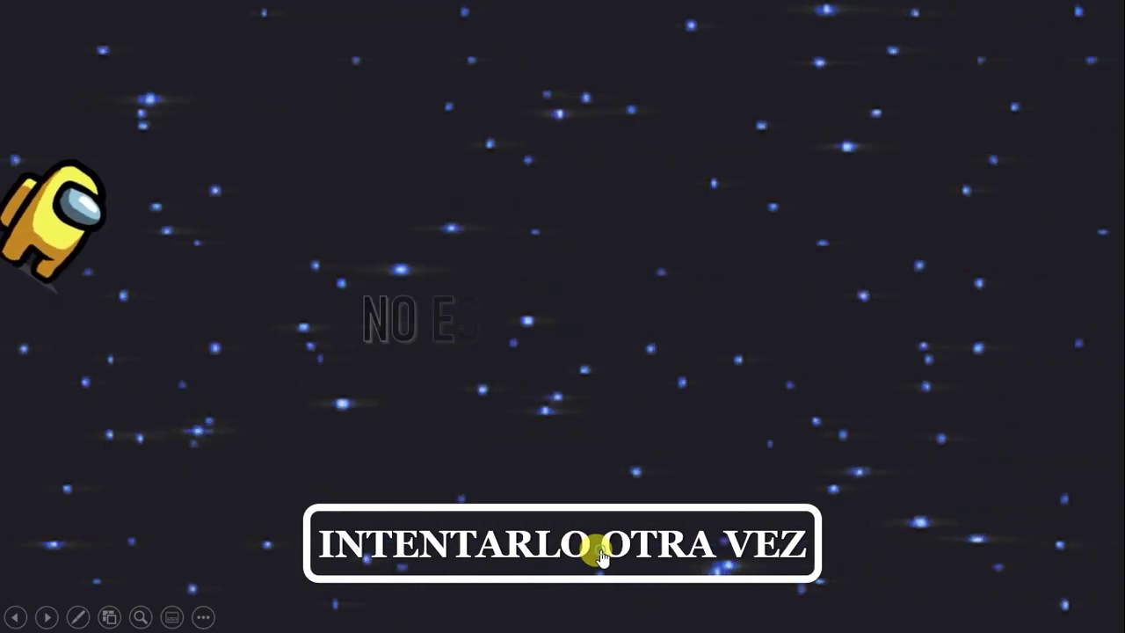
{"action": "left_click", "coordinate": [601, 552]}
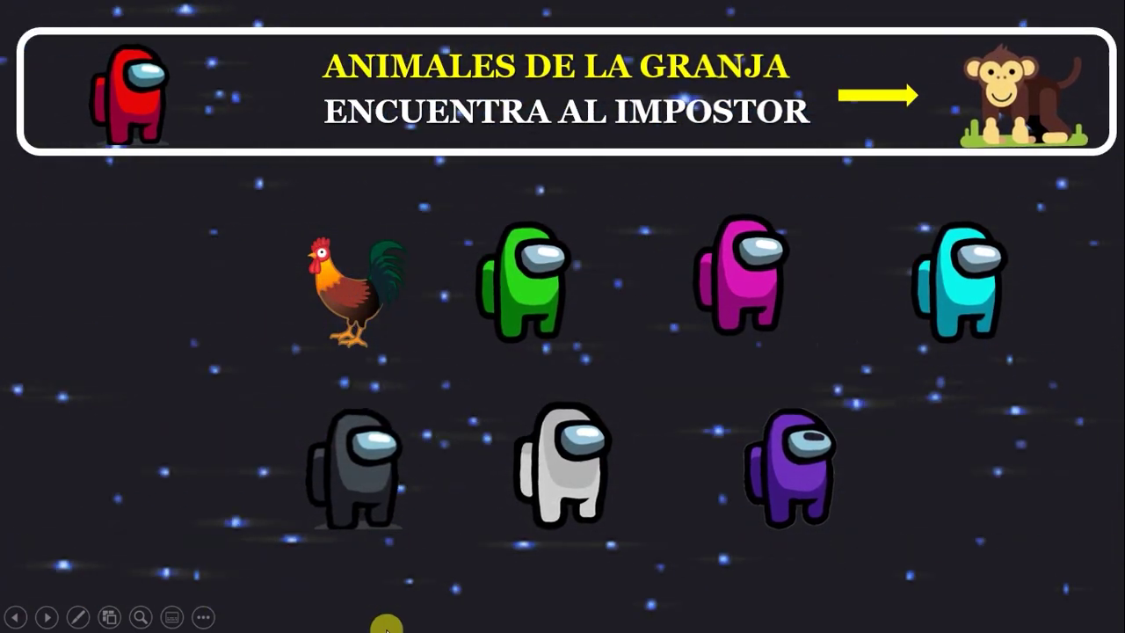
{"action": "key", "text": "Escape"}
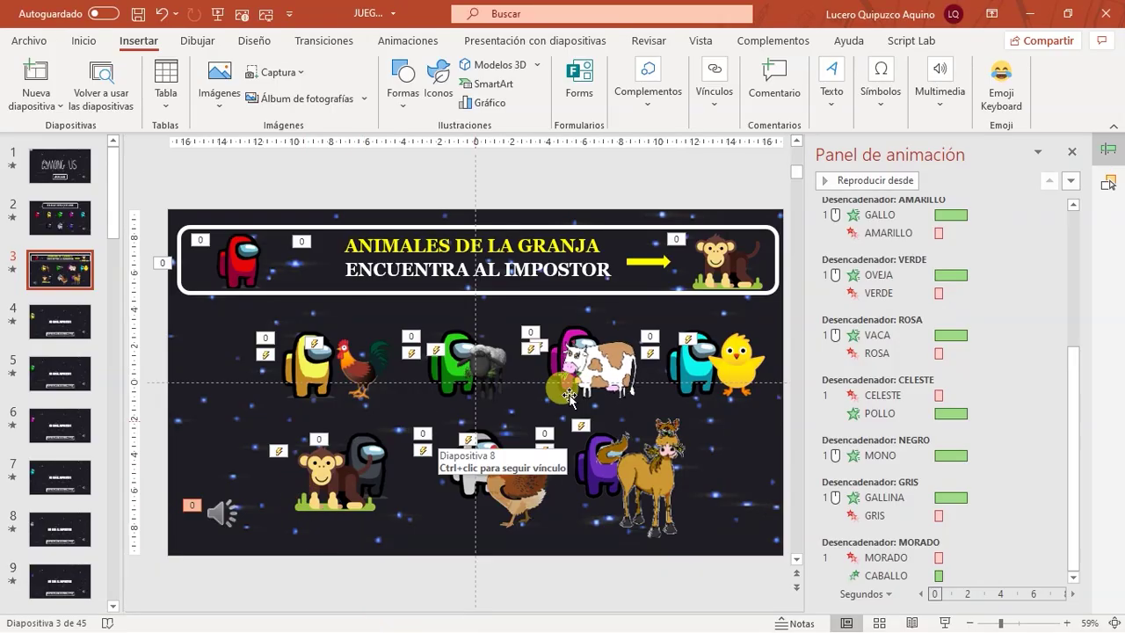
- Open slide 4, review its yellow crewmate's animation effects, and preview the slide as a slideshow
{"action": "left_click", "coordinate": [24, 314]}
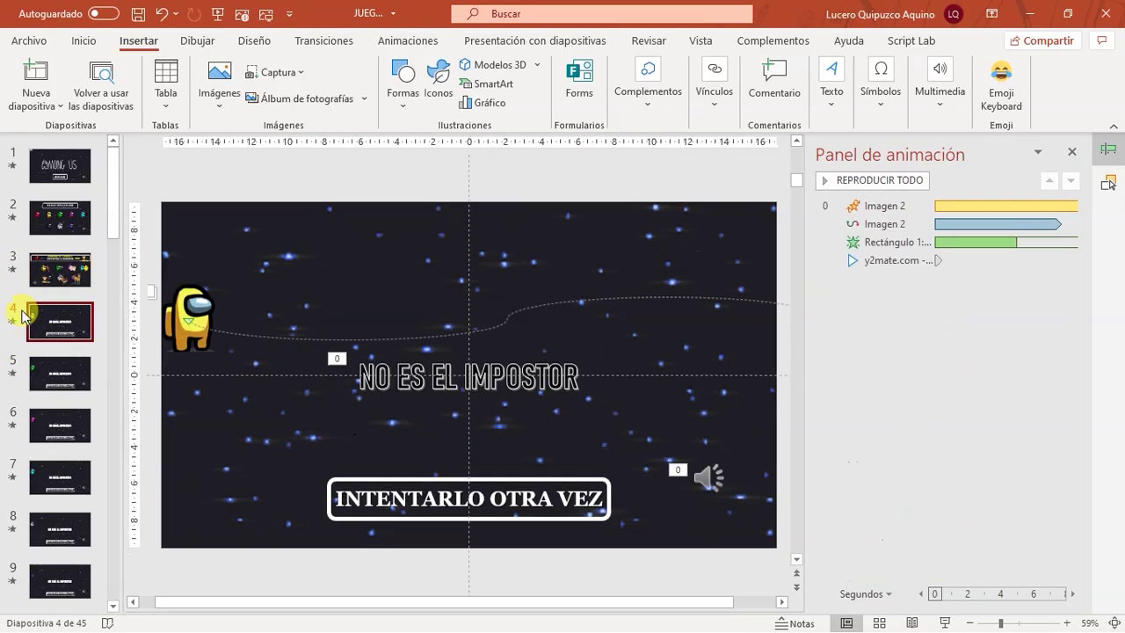
{"action": "left_click", "coordinate": [186, 327]}
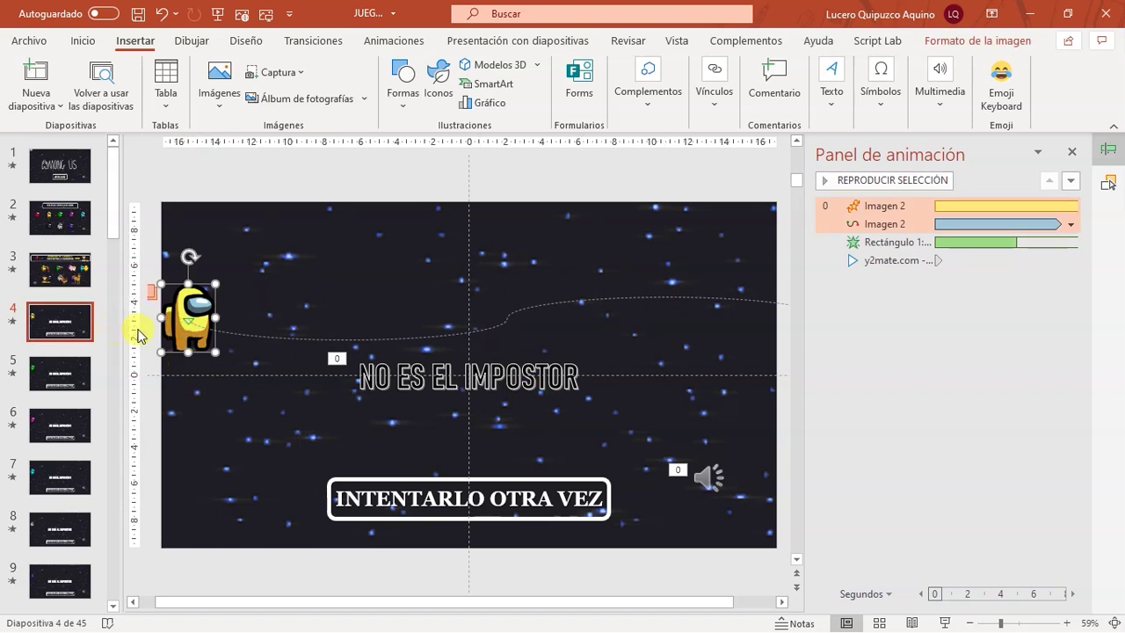
{"action": "left_click", "coordinate": [378, 44]}
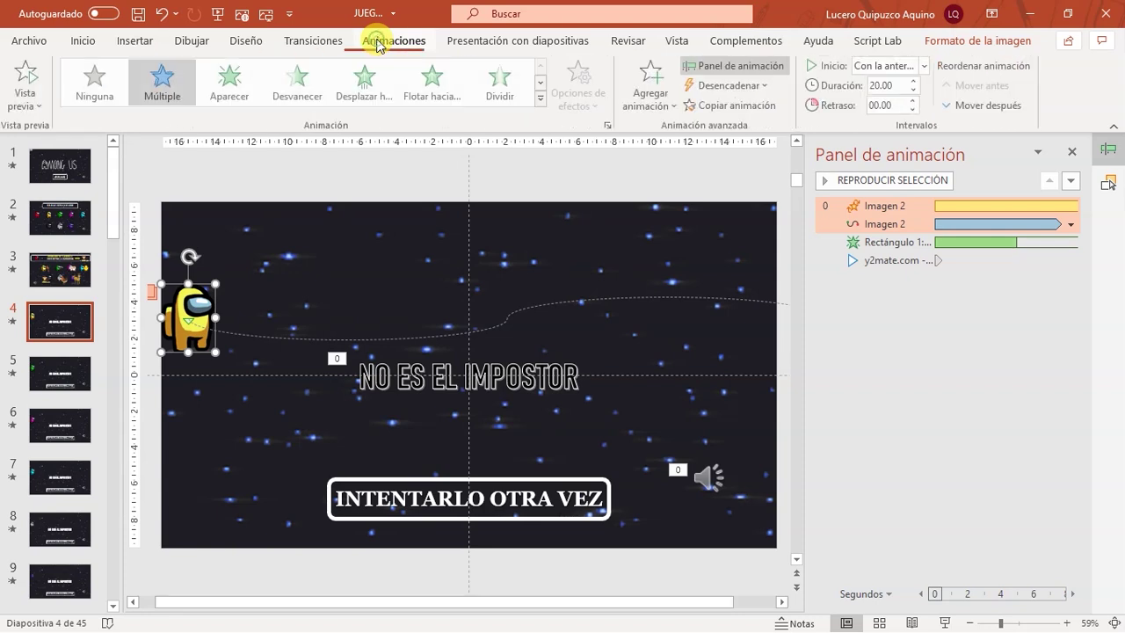
{"action": "left_click", "coordinate": [543, 98]}
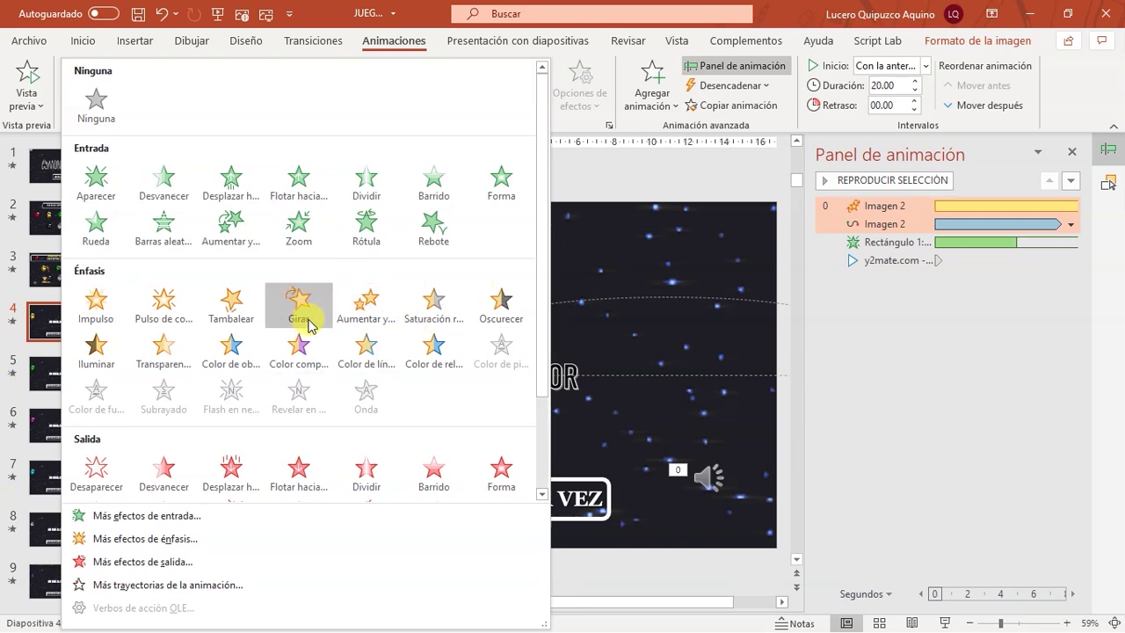
{"action": "left_click", "coordinate": [641, 361]}
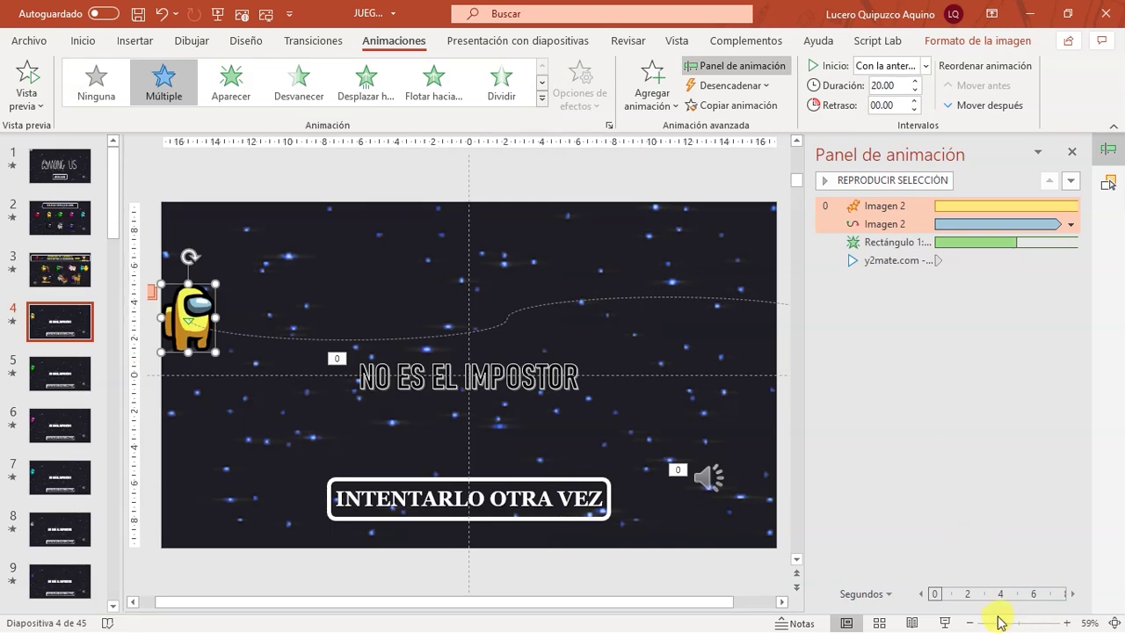
{"action": "left_click", "coordinate": [945, 623]}
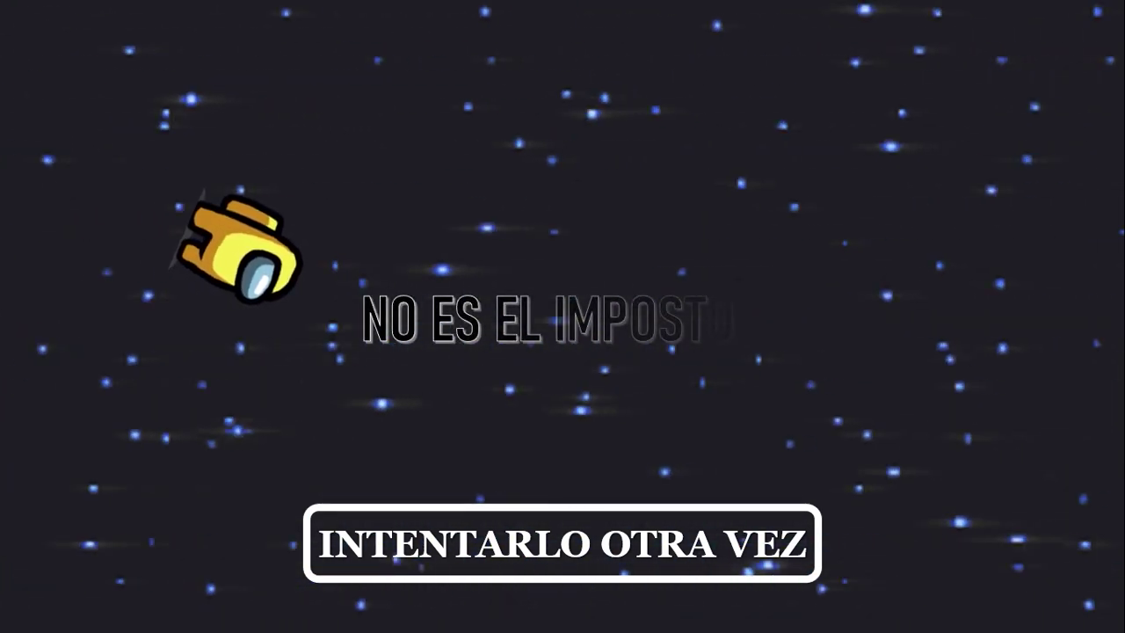
{"action": "key", "text": "Escape"}
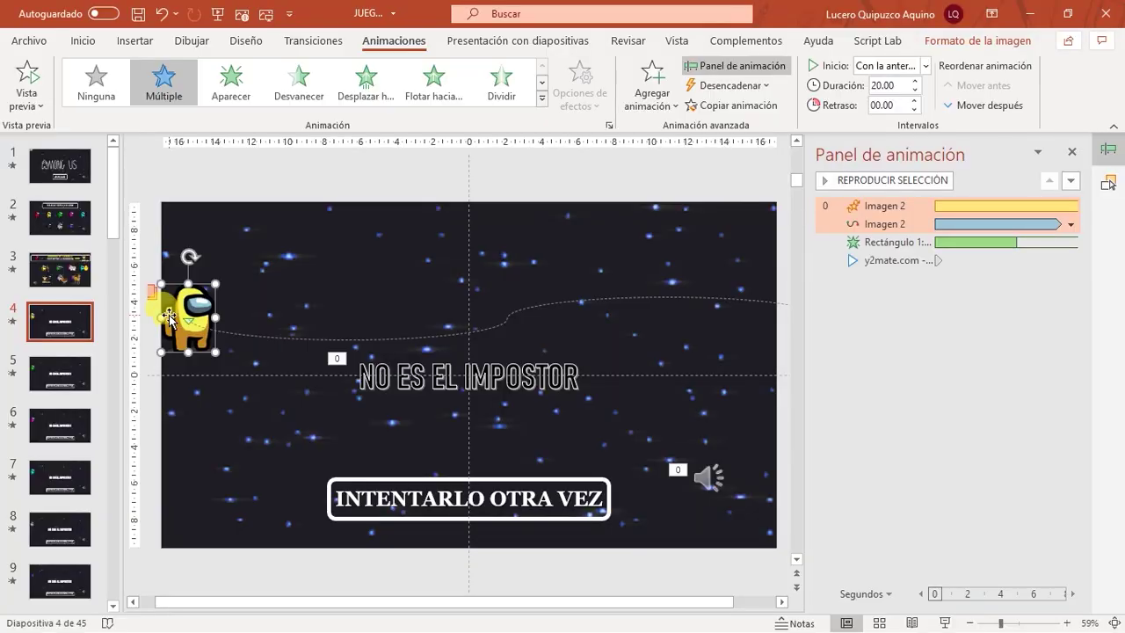
{"action": "left_click", "coordinate": [503, 376]}
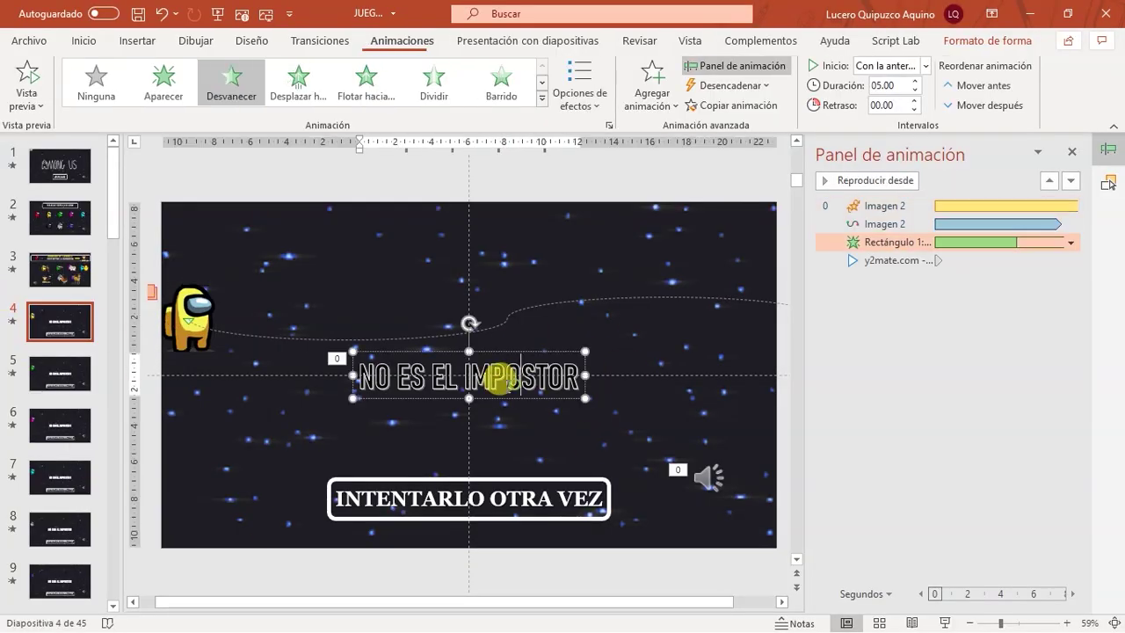
{"action": "left_click", "coordinate": [540, 352]}
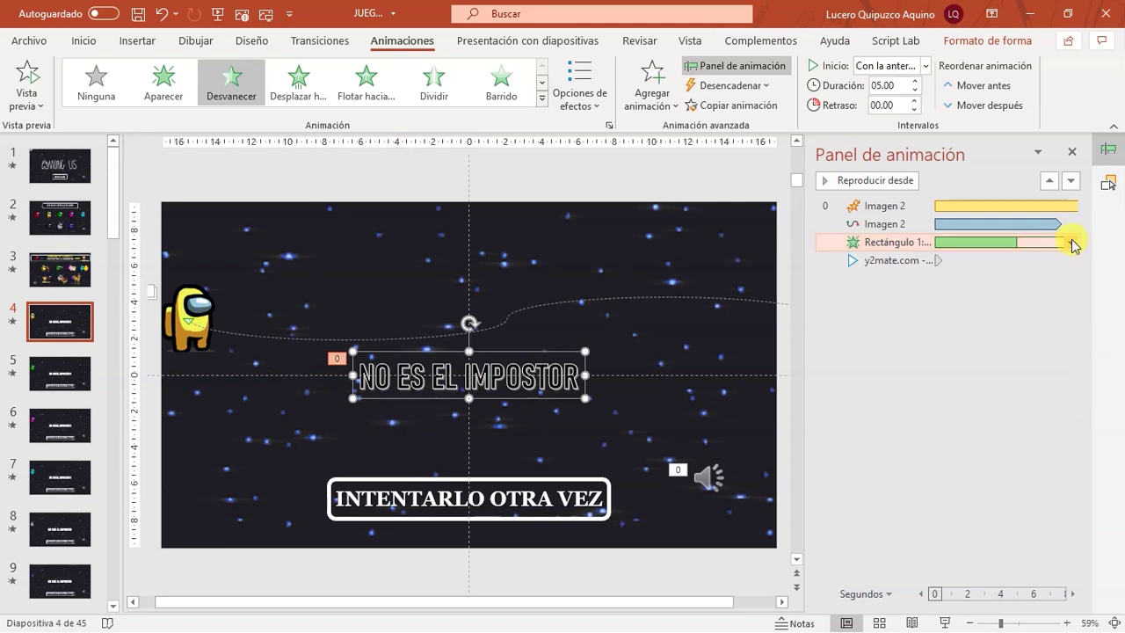
{"action": "left_click", "coordinate": [541, 104]}
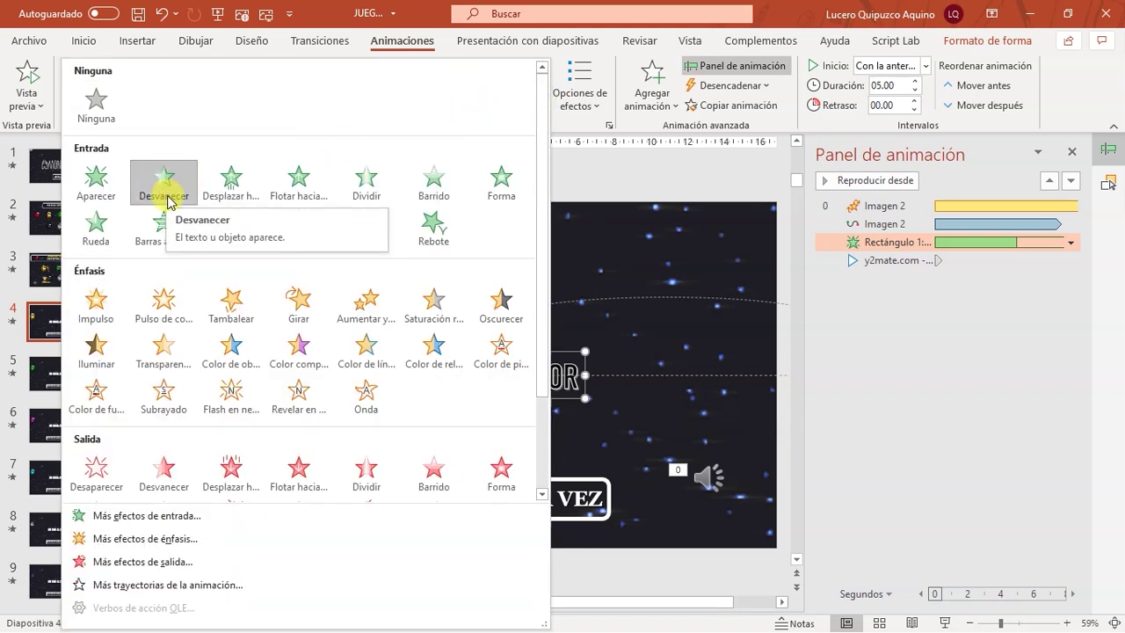
{"action": "left_click", "coordinate": [694, 242]}
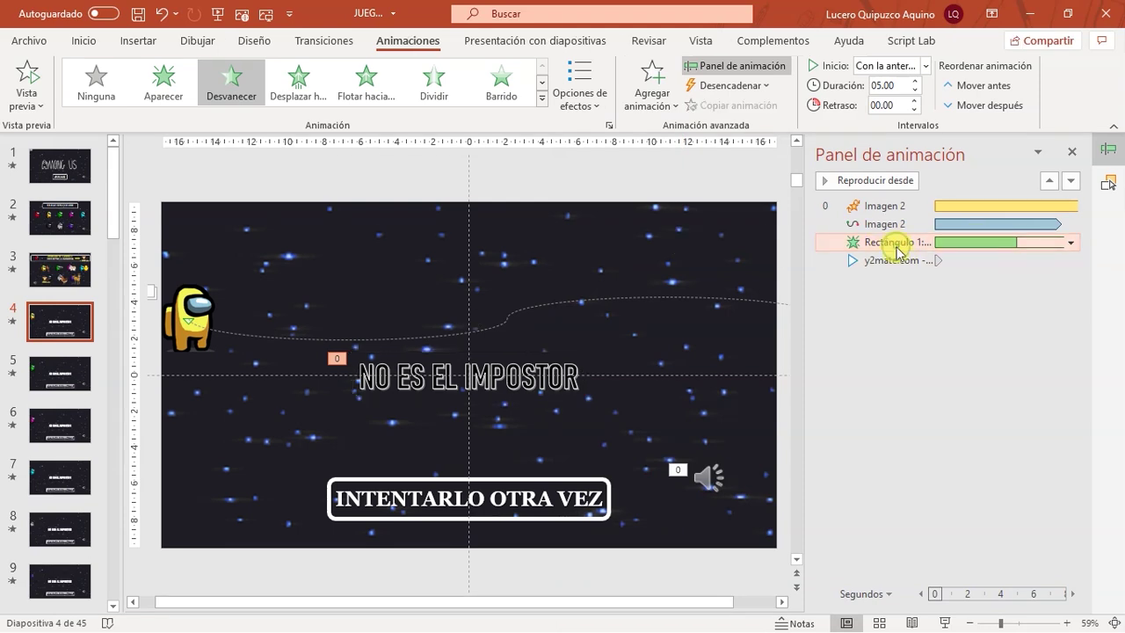
{"action": "double_click", "coordinate": [891, 243]}
{"action": "left_click", "coordinate": [729, 264]}
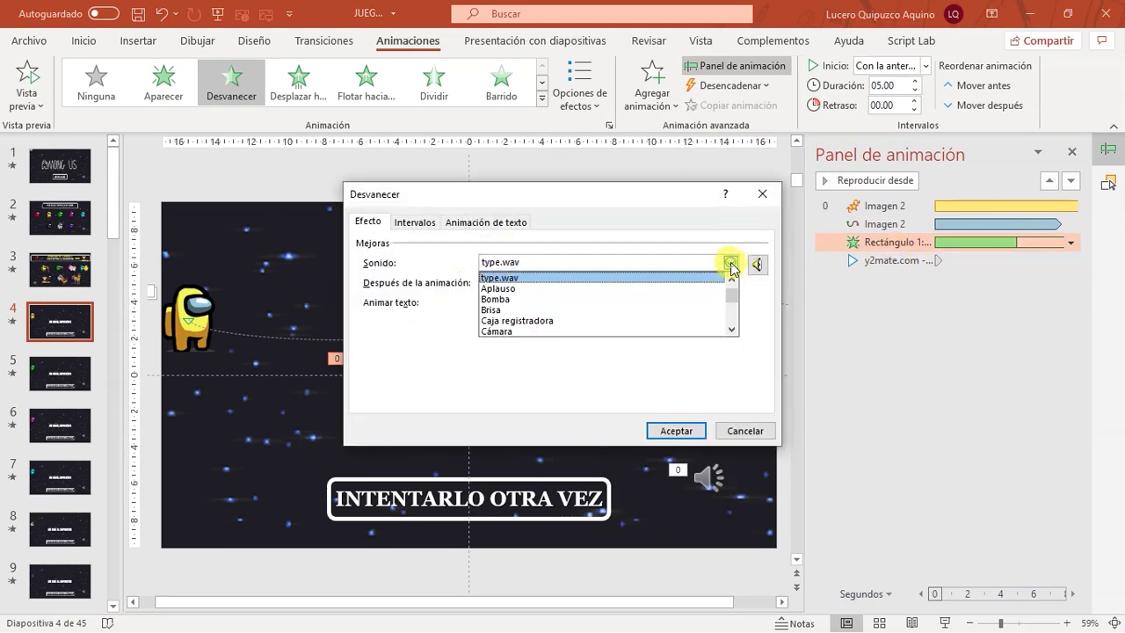
{"action": "scroll", "coordinate": [534, 327], "scroll_direction": "down", "scroll_amount": 1}
{"action": "scroll", "coordinate": [539, 333], "scroll_direction": "down", "scroll_amount": 1}
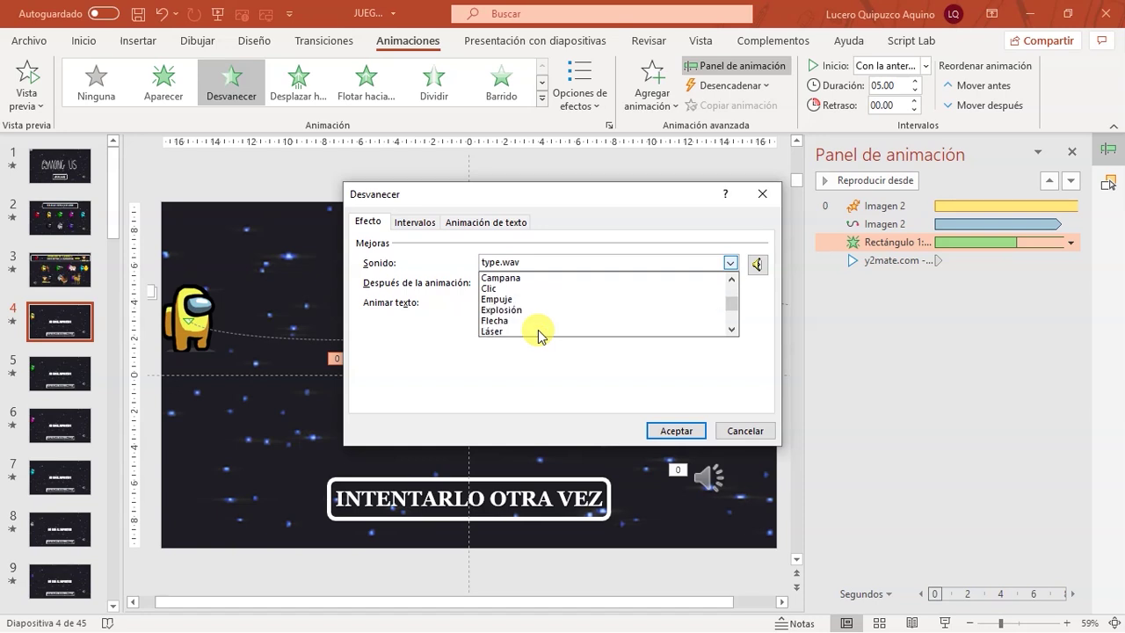
{"action": "scroll", "coordinate": [534, 330], "scroll_direction": "down", "scroll_amount": 1}
{"action": "scroll", "coordinate": [531, 327], "scroll_direction": "down", "scroll_amount": 1}
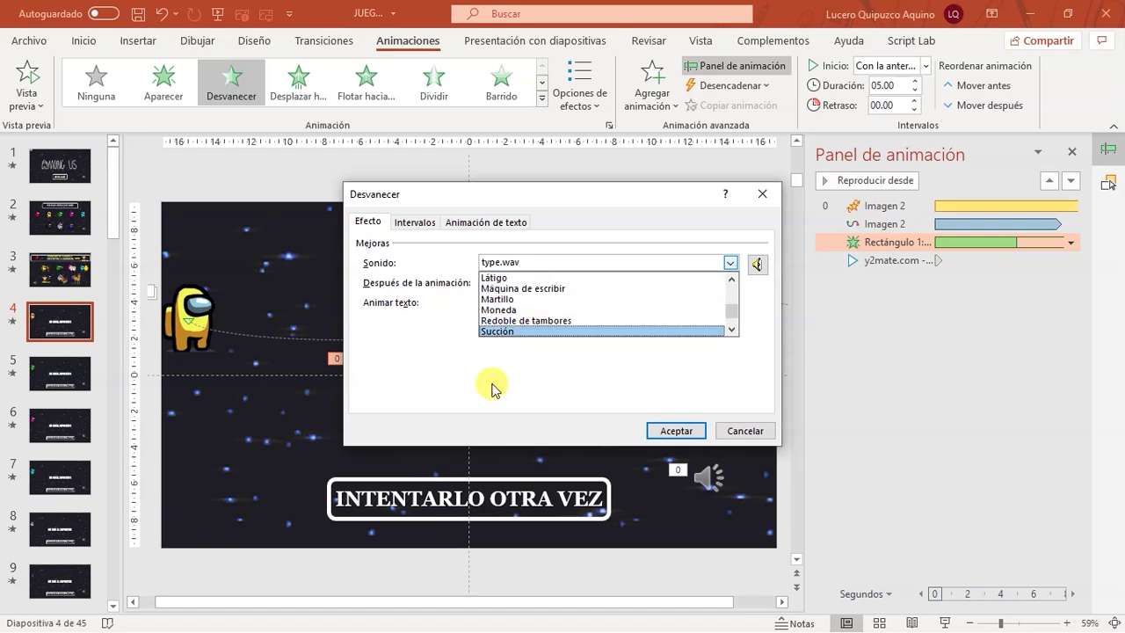
{"action": "left_click", "coordinate": [445, 392]}
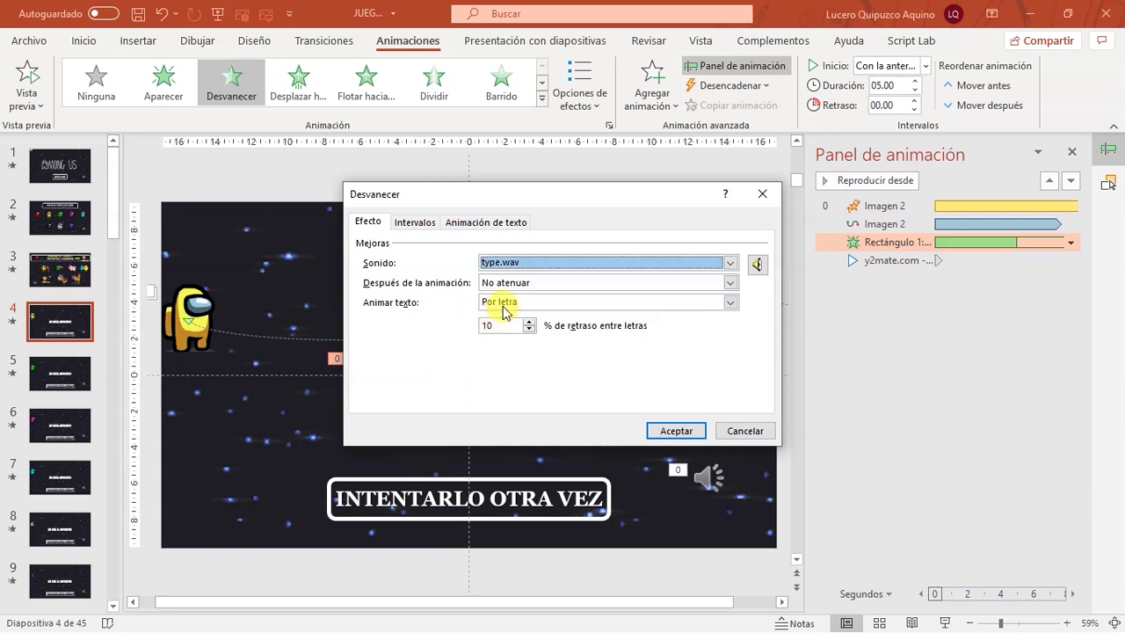
{"action": "left_click", "coordinate": [418, 230]}
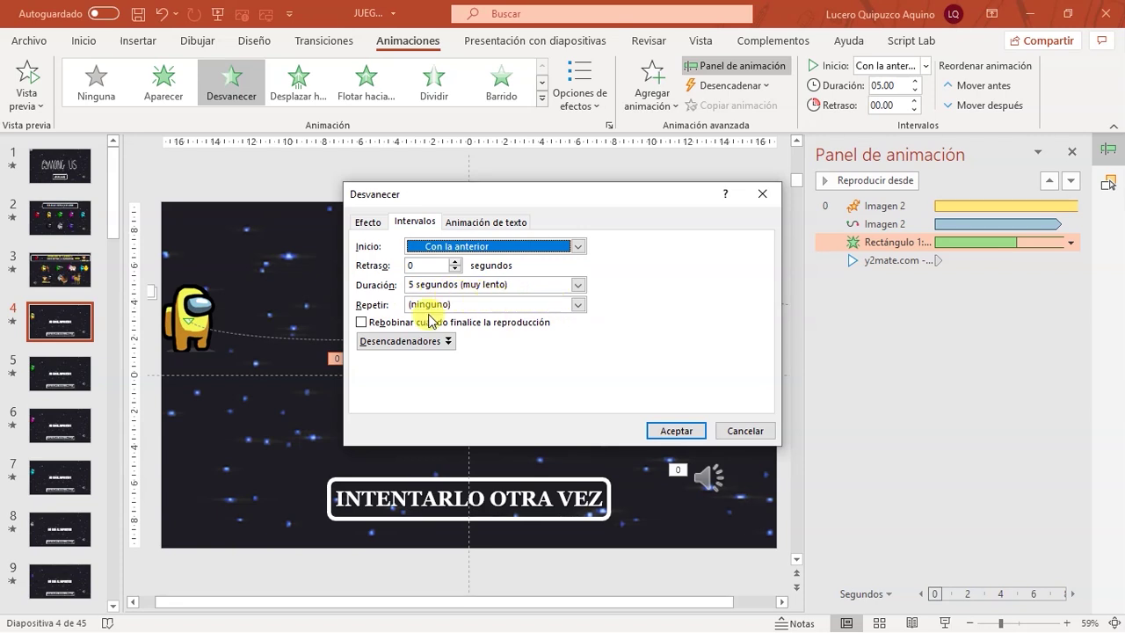
{"action": "left_click", "coordinate": [743, 431]}
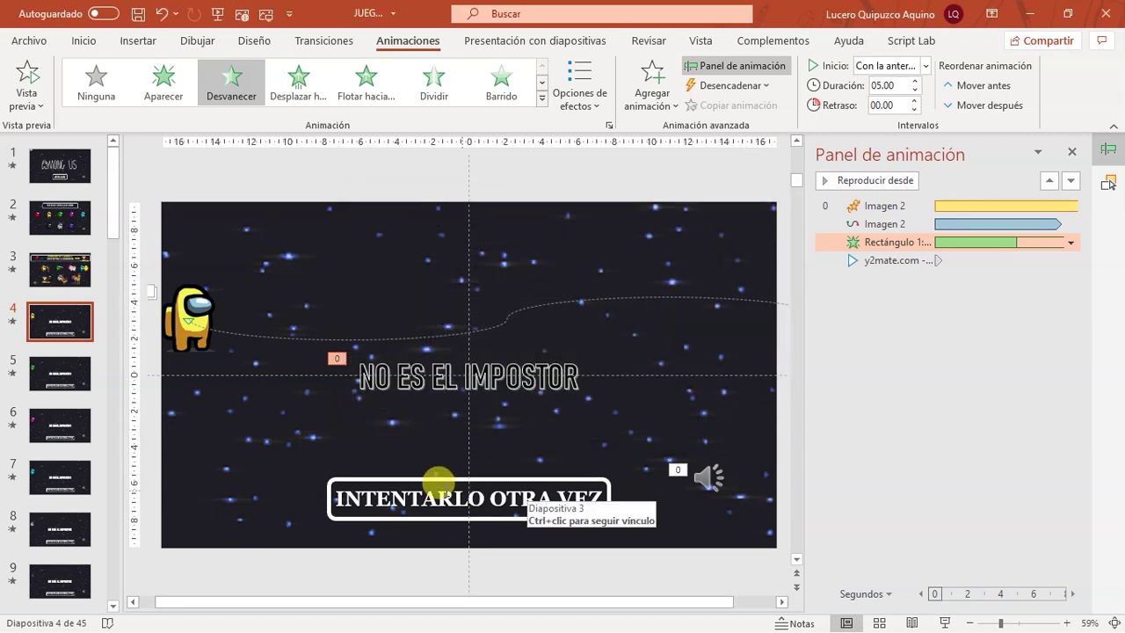
{"action": "left_click", "coordinate": [677, 474]}
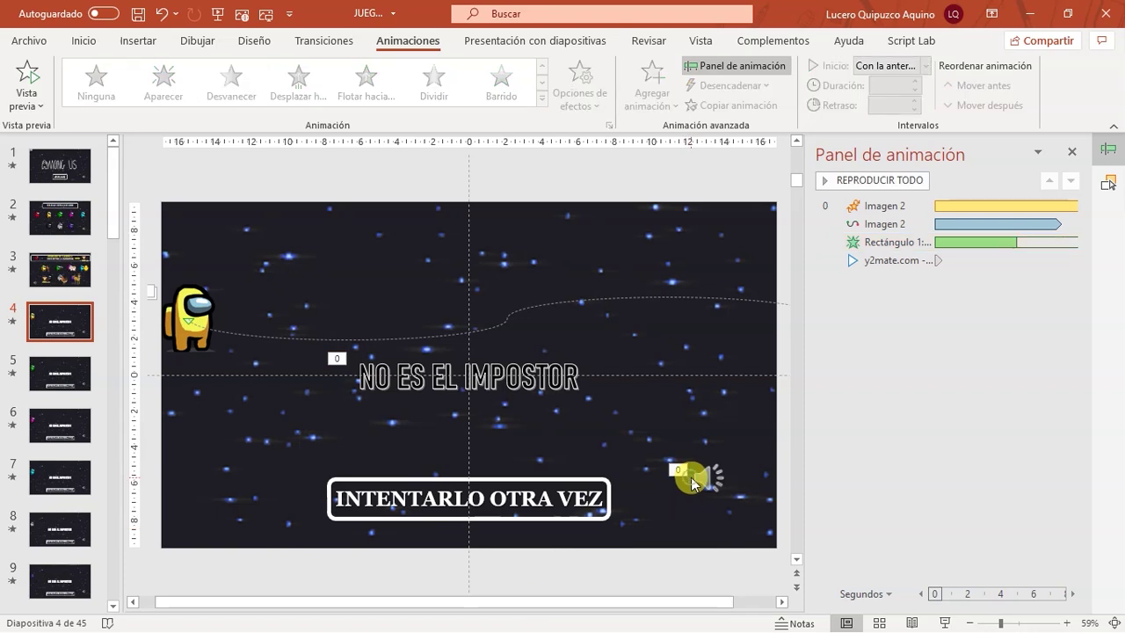
- Inspect the INTENTARLO OTRA VEZ boxes on slides 5 and 6 and where they link
{"action": "left_click", "coordinate": [527, 483]}
{"action": "left_click", "coordinate": [50, 375]}
{"action": "left_click", "coordinate": [51, 425]}
{"action": "left_click", "coordinate": [53, 374]}
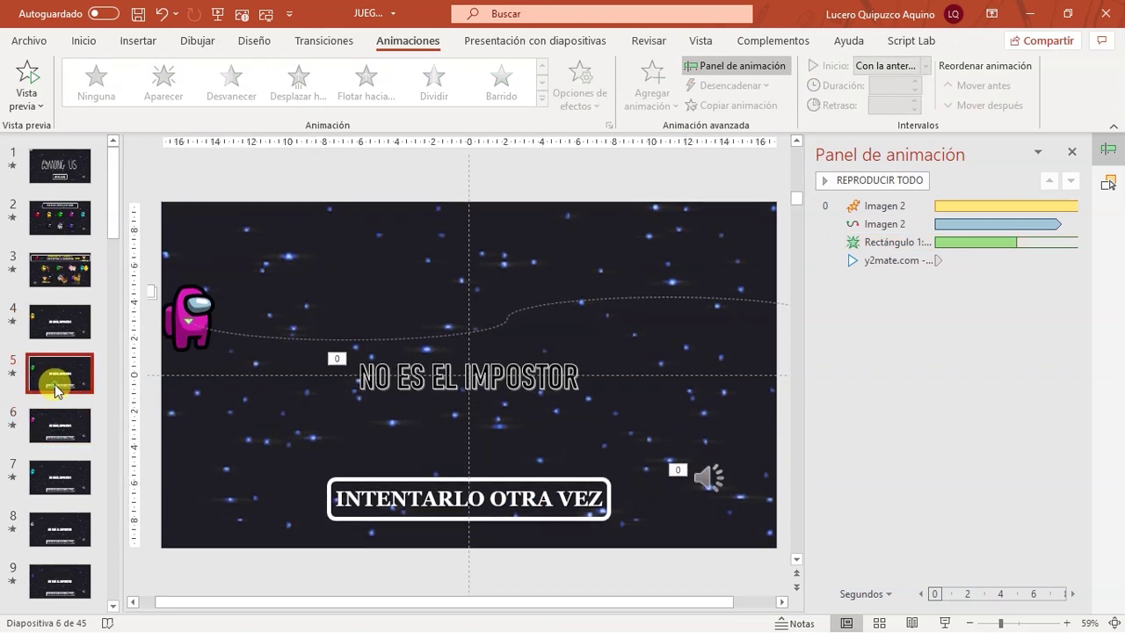
{"action": "left_click", "coordinate": [536, 485]}
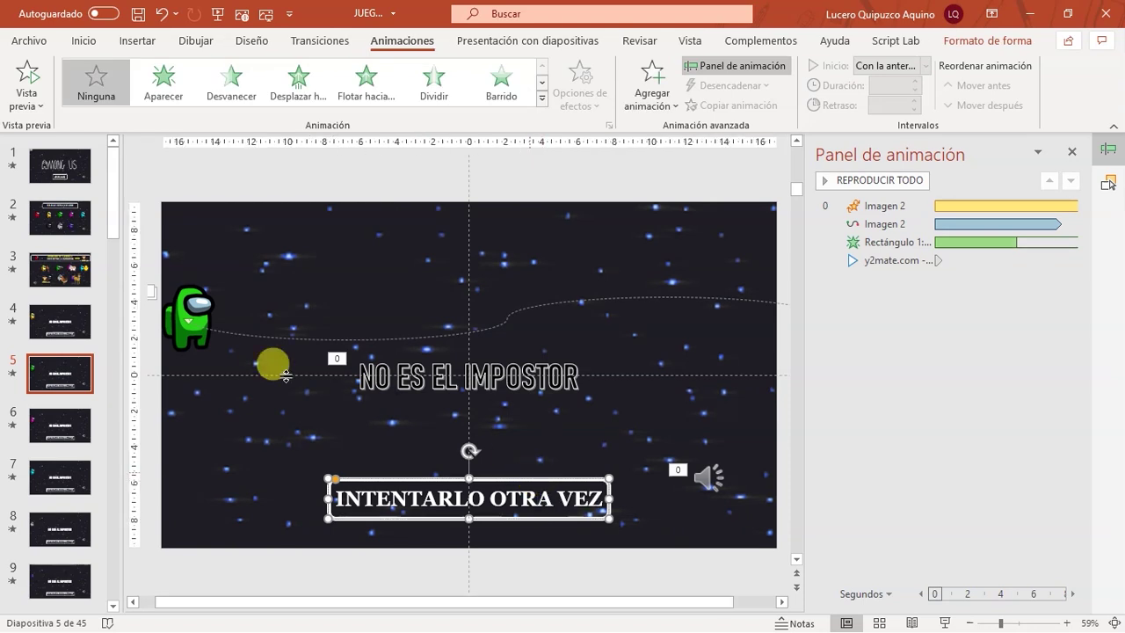
{"action": "left_click", "coordinate": [147, 42]}
{"action": "left_click", "coordinate": [54, 211]}
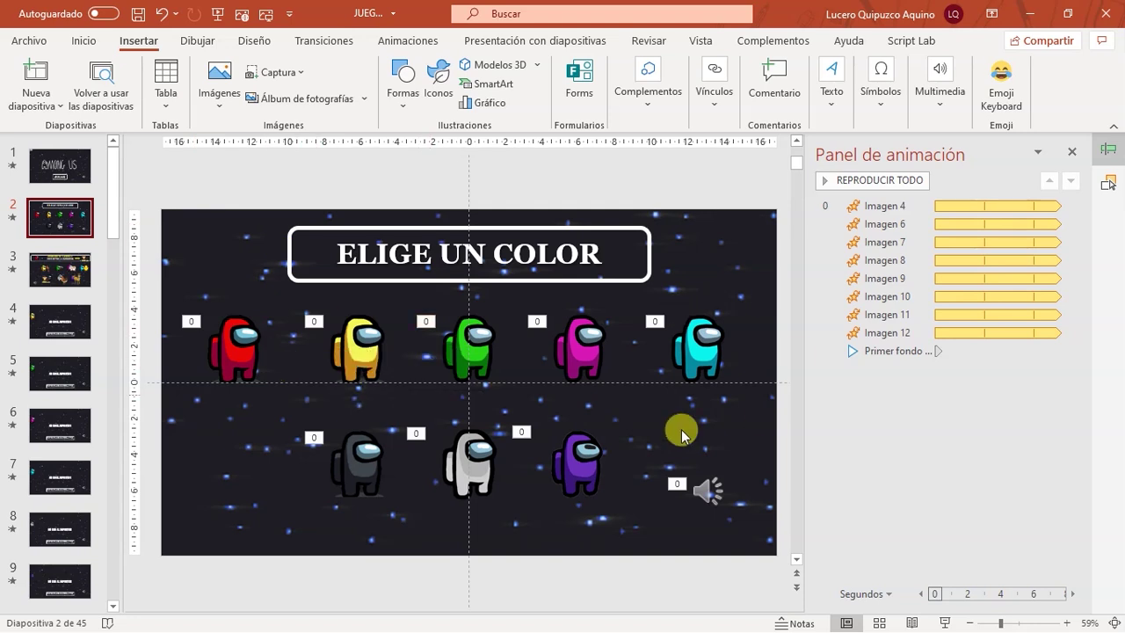
- Link slide 6's INTENTARLO OTRA VEZ box to '3. Diapositiva 3' with a click action
{"action": "left_click", "coordinate": [59, 412]}
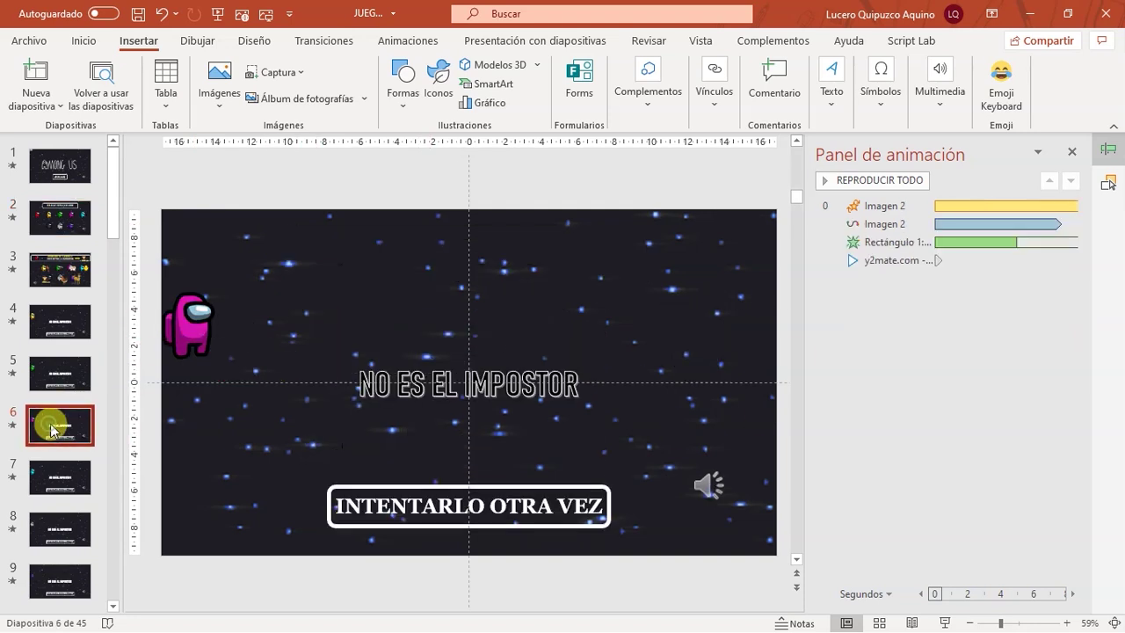
{"action": "left_click", "coordinate": [487, 479]}
{"action": "left_click", "coordinate": [713, 84]}
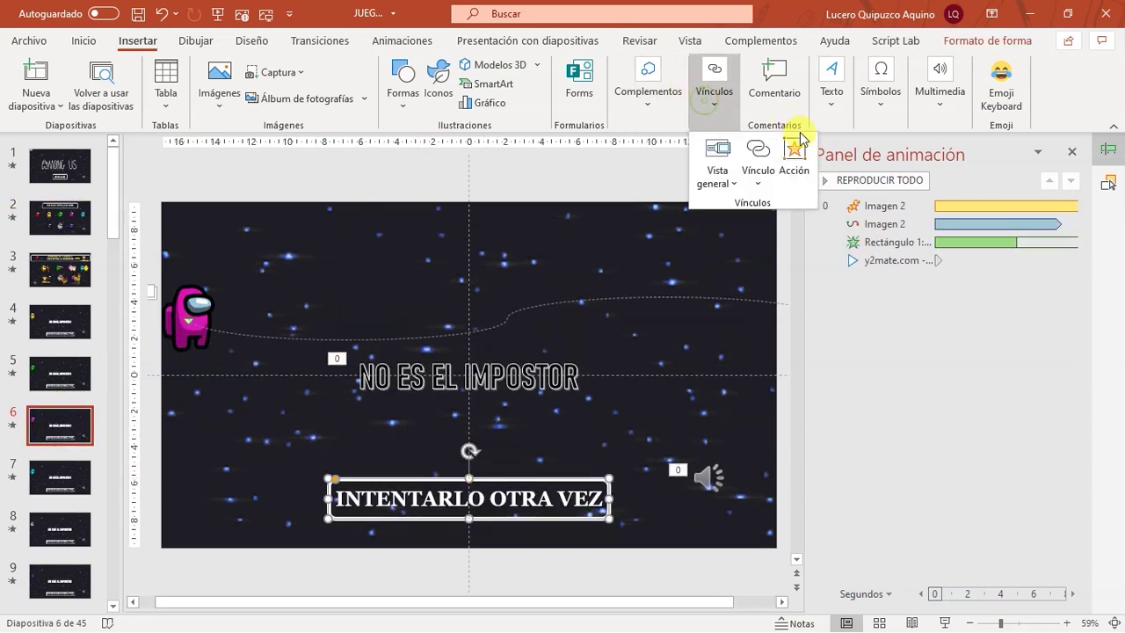
{"action": "left_click", "coordinate": [793, 158]}
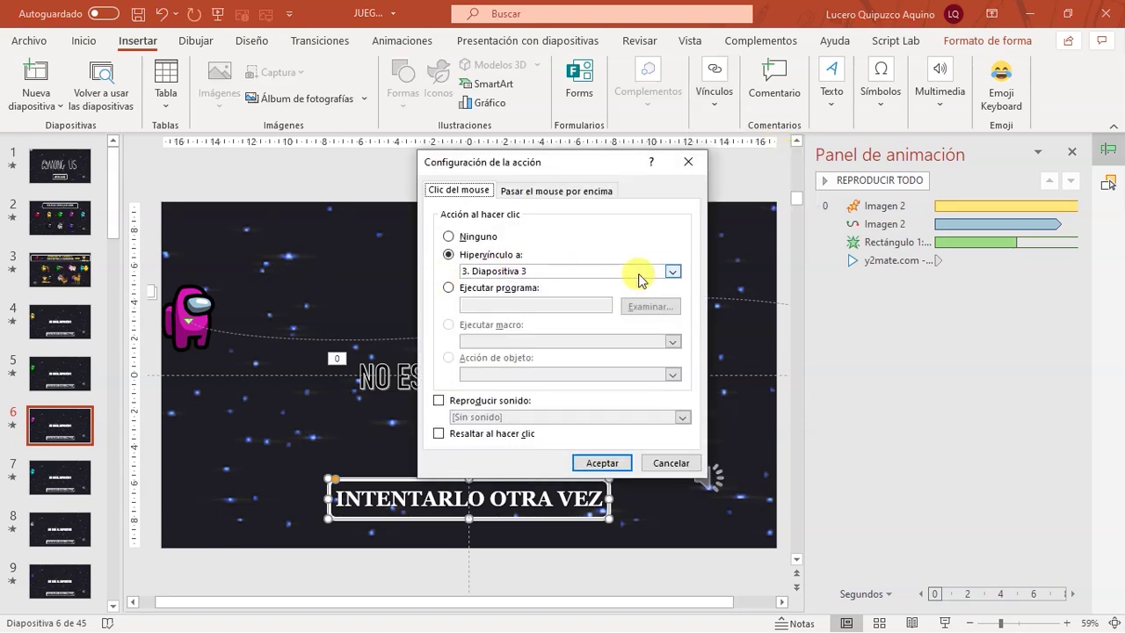
{"action": "left_click", "coordinate": [672, 274]}
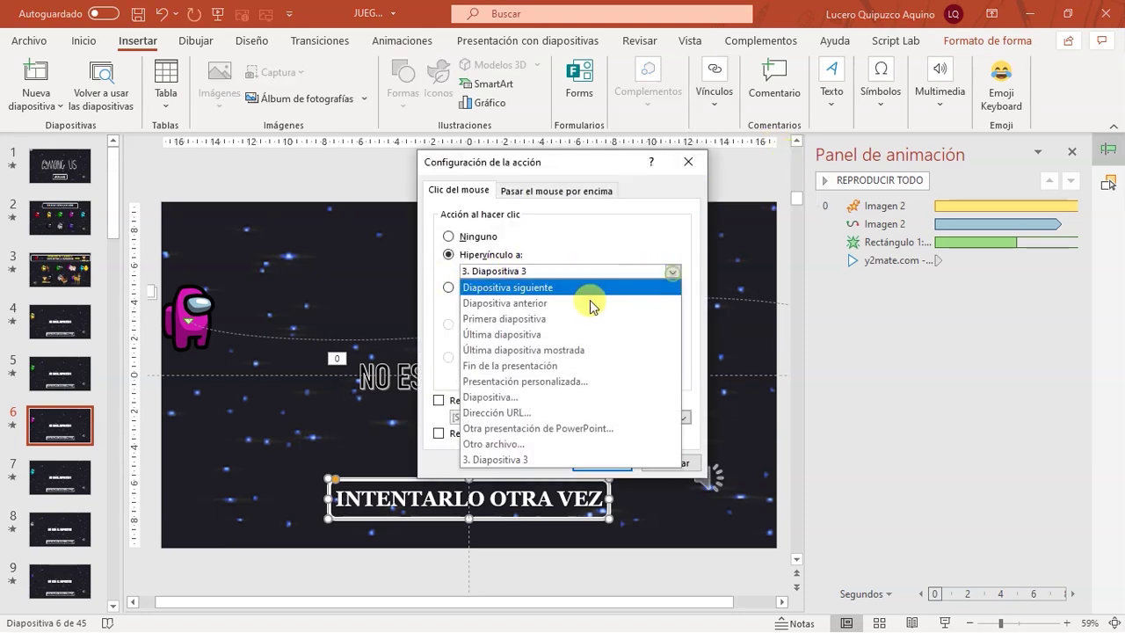
{"action": "left_click", "coordinate": [511, 402]}
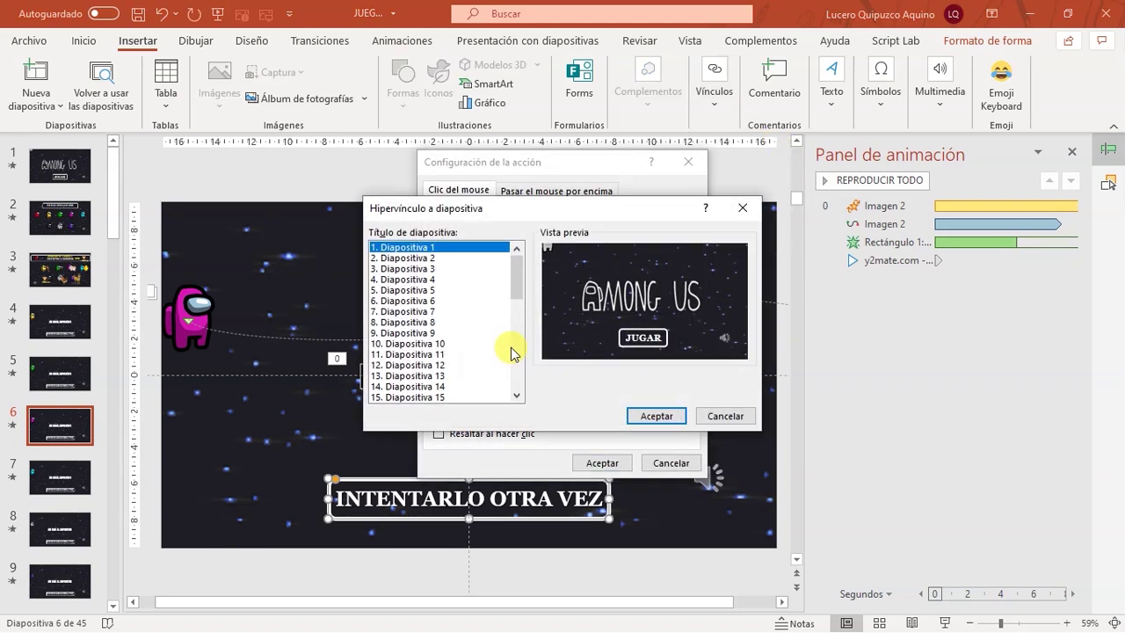
{"action": "left_click", "coordinate": [417, 268]}
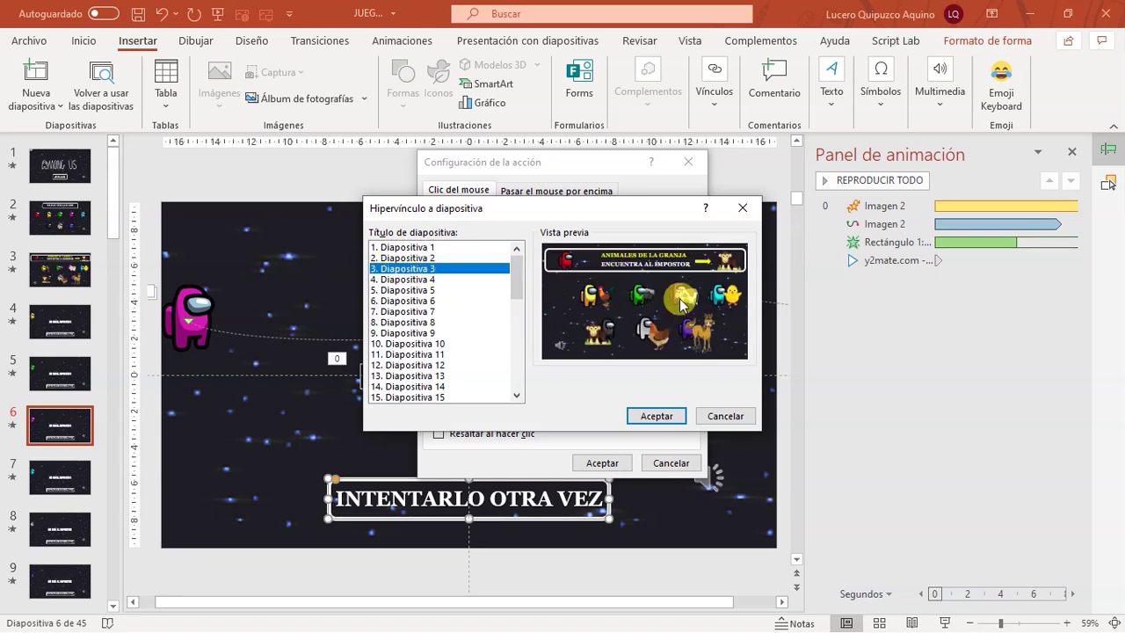
{"action": "left_click", "coordinate": [413, 258]}
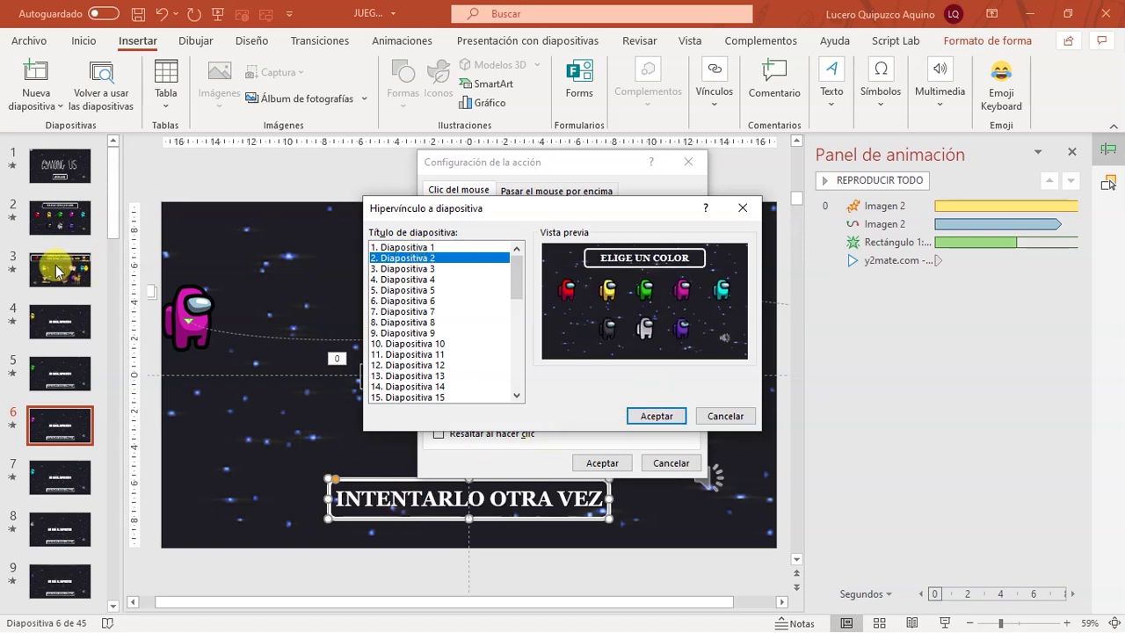
{"action": "left_click", "coordinate": [432, 269]}
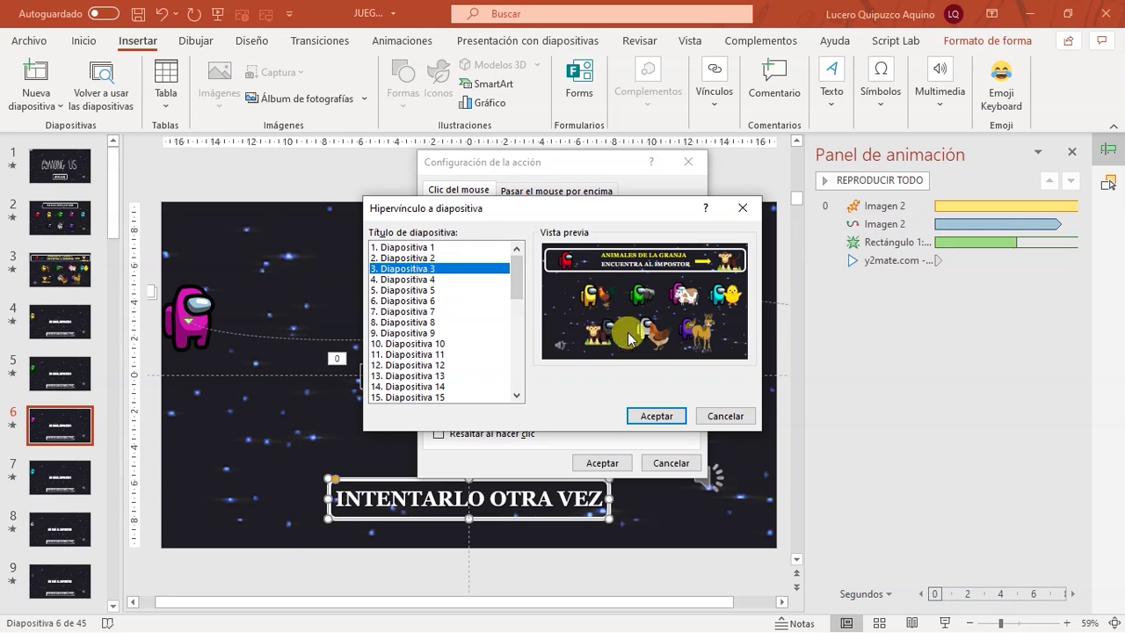
{"action": "left_click", "coordinate": [654, 414]}
{"action": "left_click", "coordinate": [602, 463]}
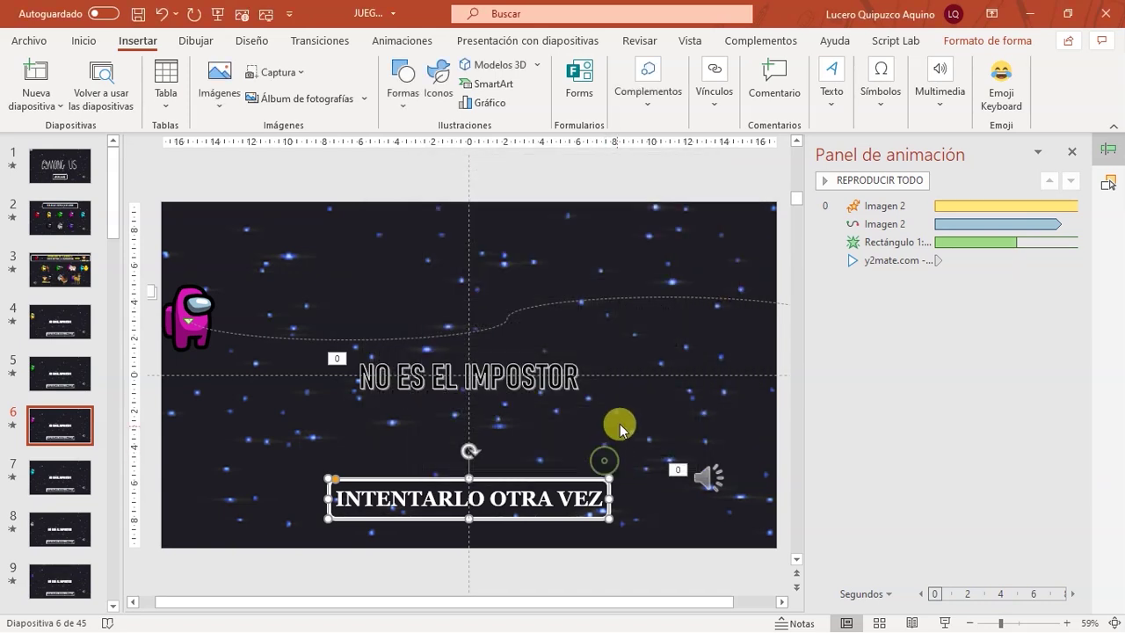
- Check slide 10's GANASTE box, undo an accidental nudge, and move on to slide 11
{"action": "left_click", "coordinate": [5, 455]}
{"action": "scroll", "coordinate": [56, 431], "scroll_direction": "down", "scroll_amount": 2}
{"action": "scroll", "coordinate": [58, 434], "scroll_direction": "down", "scroll_amount": 1}
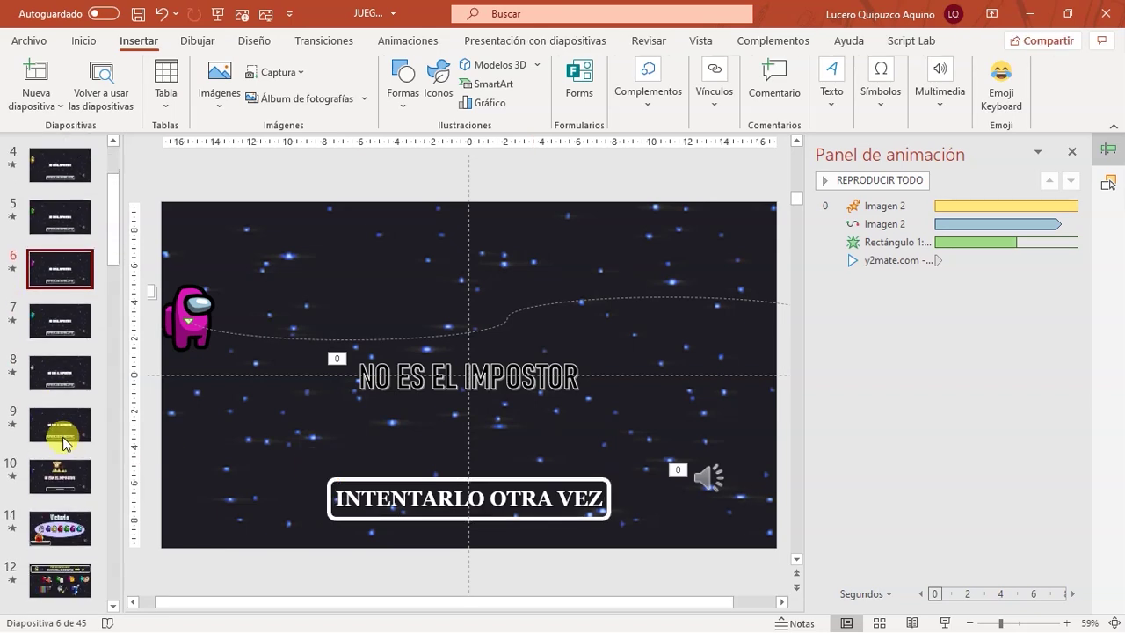
{"action": "left_click", "coordinate": [55, 469]}
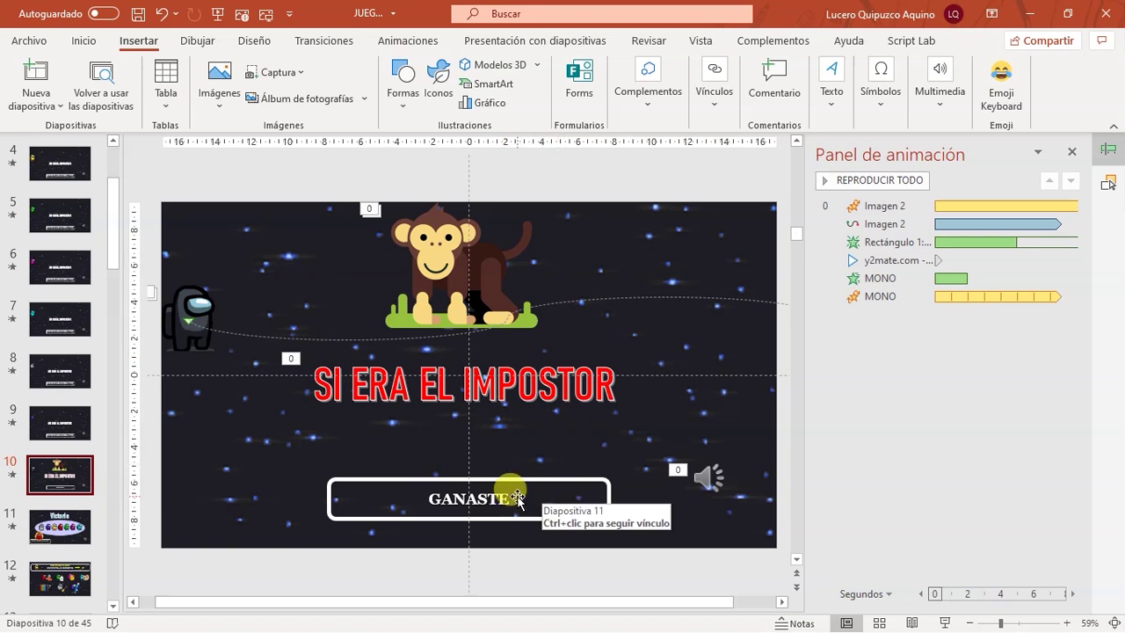
{"action": "left_click", "coordinate": [512, 492]}
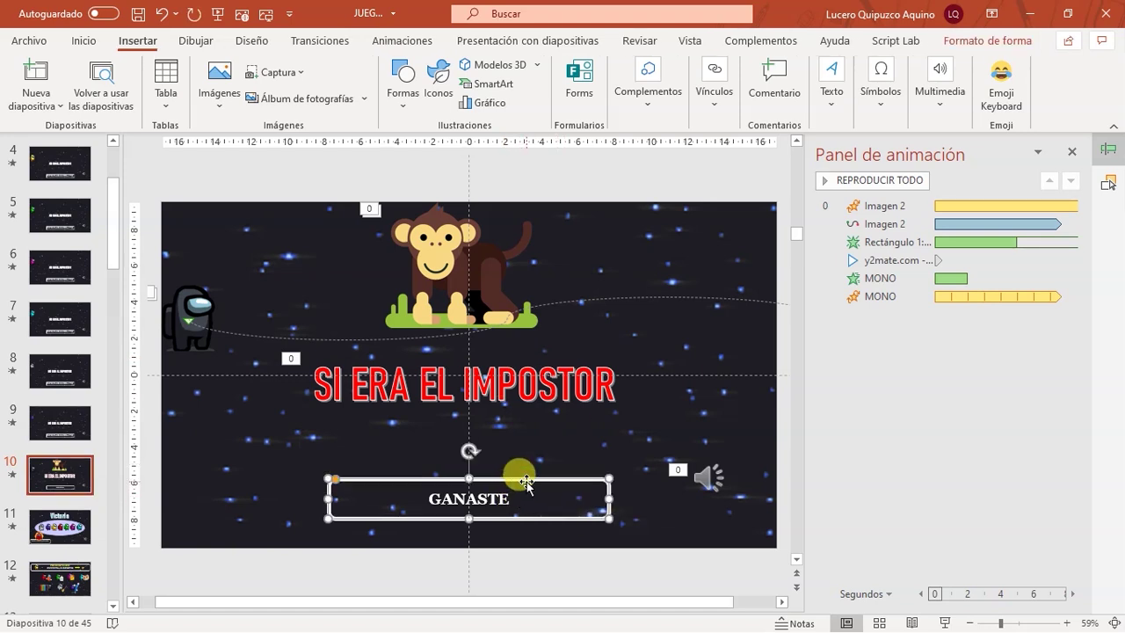
{"action": "left_click_drag", "start_coordinate": [526, 482], "coordinate": [530, 472]}
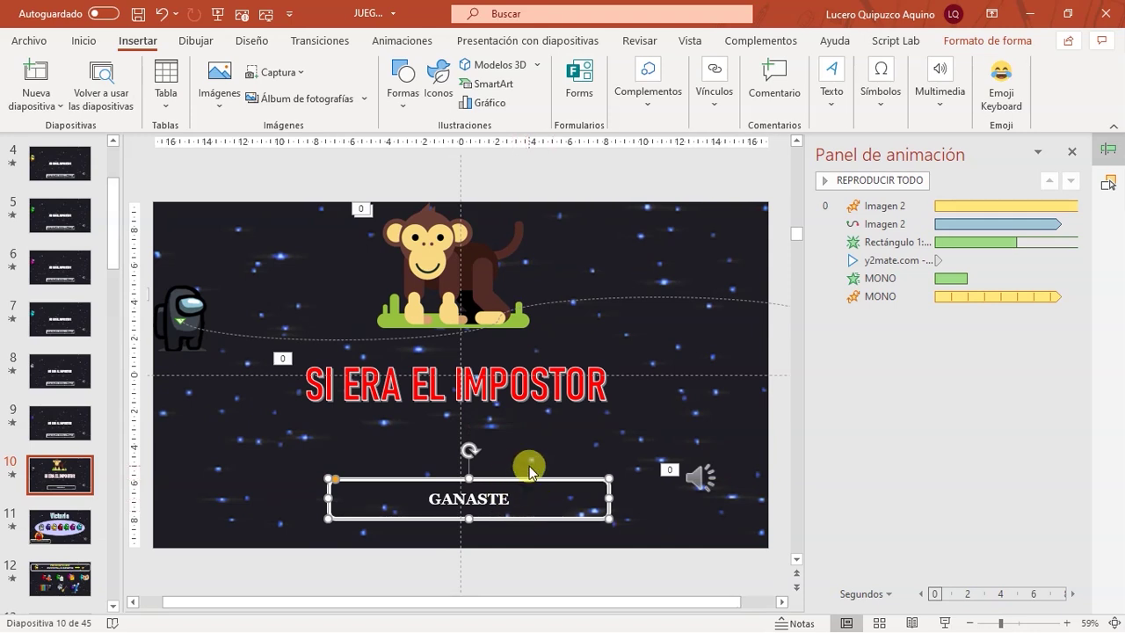
{"action": "key", "text": "ctrl+z"}
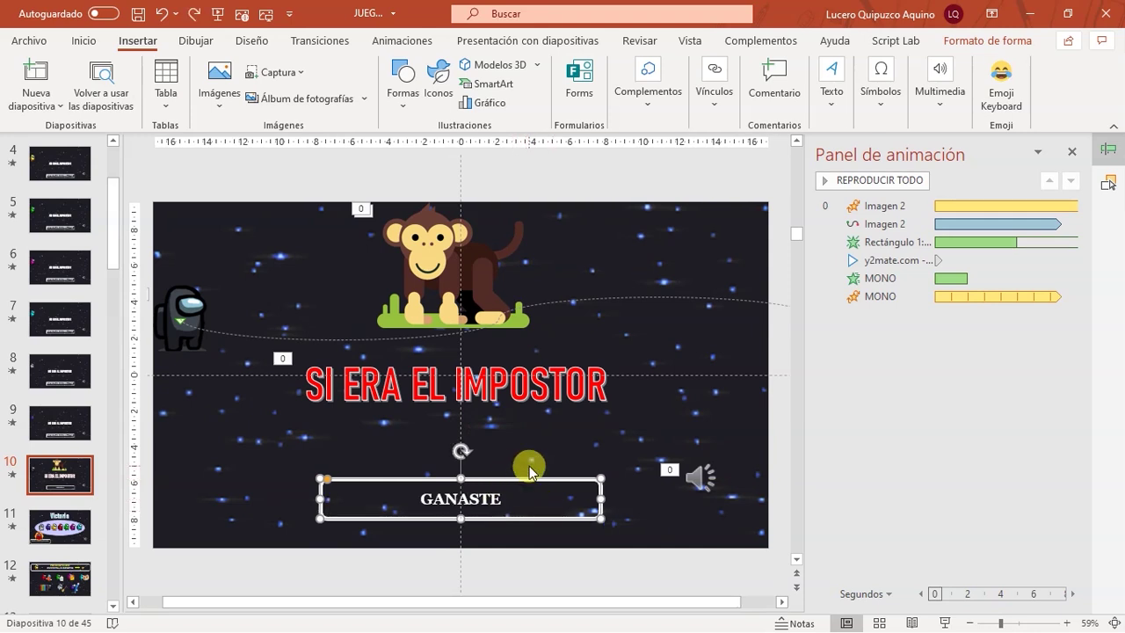
{"action": "left_click", "coordinate": [33, 531]}
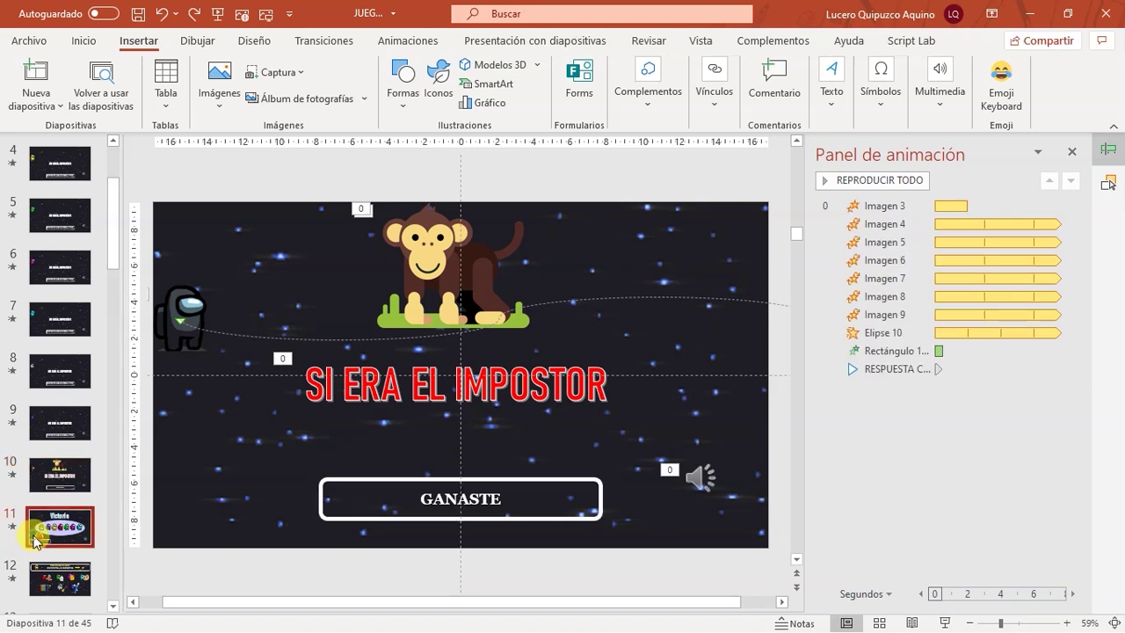
- Check the Victoria slide's red crewmate badge linking to slide 2, then preview slide 11 as a slideshow
{"action": "left_click", "coordinate": [477, 305]}
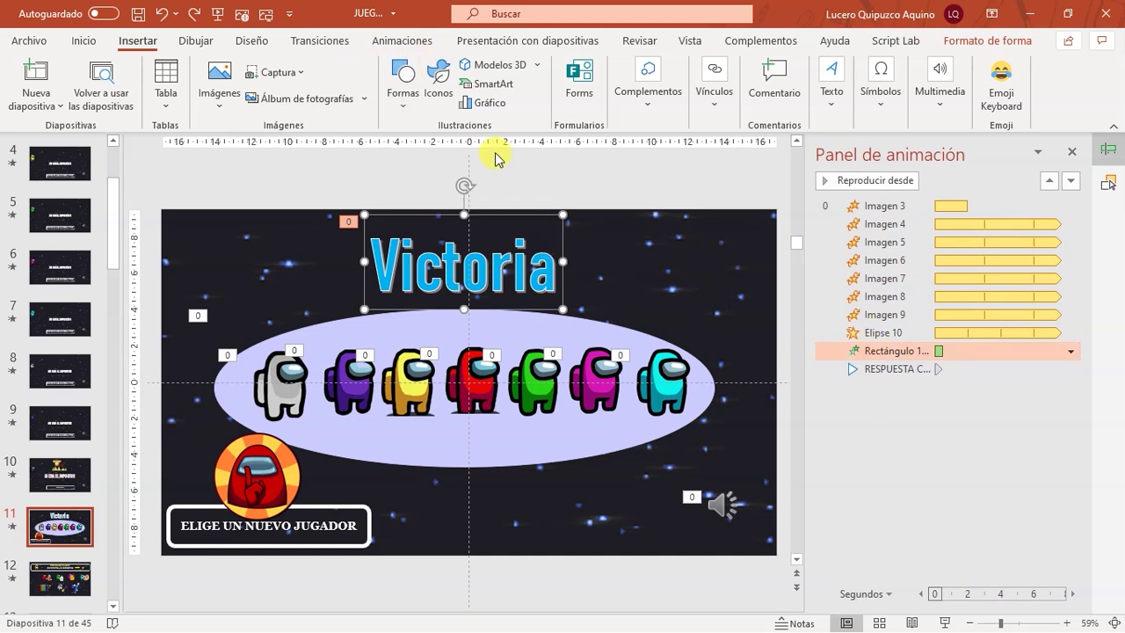
{"action": "left_click", "coordinate": [408, 44]}
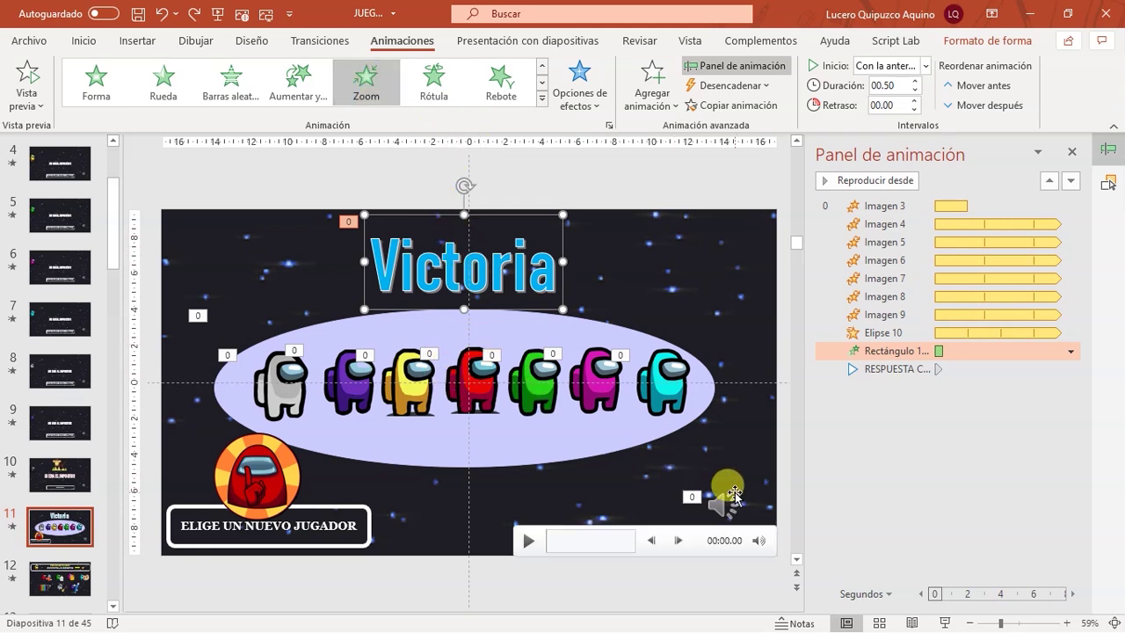
{"action": "left_click", "coordinate": [722, 496]}
{"action": "left_click", "coordinate": [262, 468]}
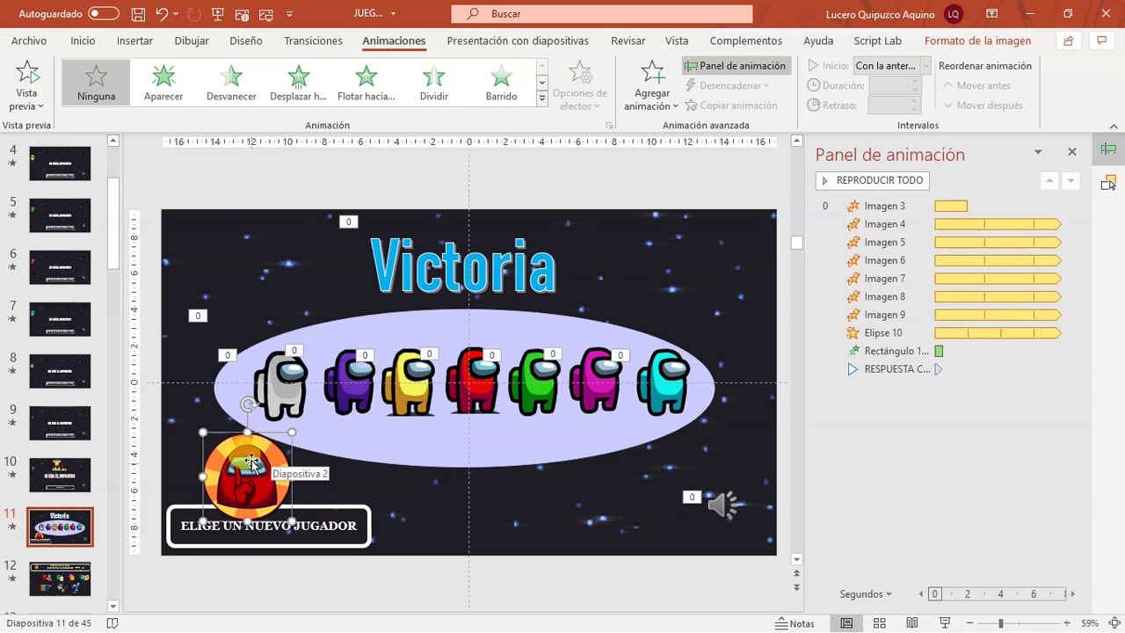
{"action": "left_click", "coordinate": [55, 246]}
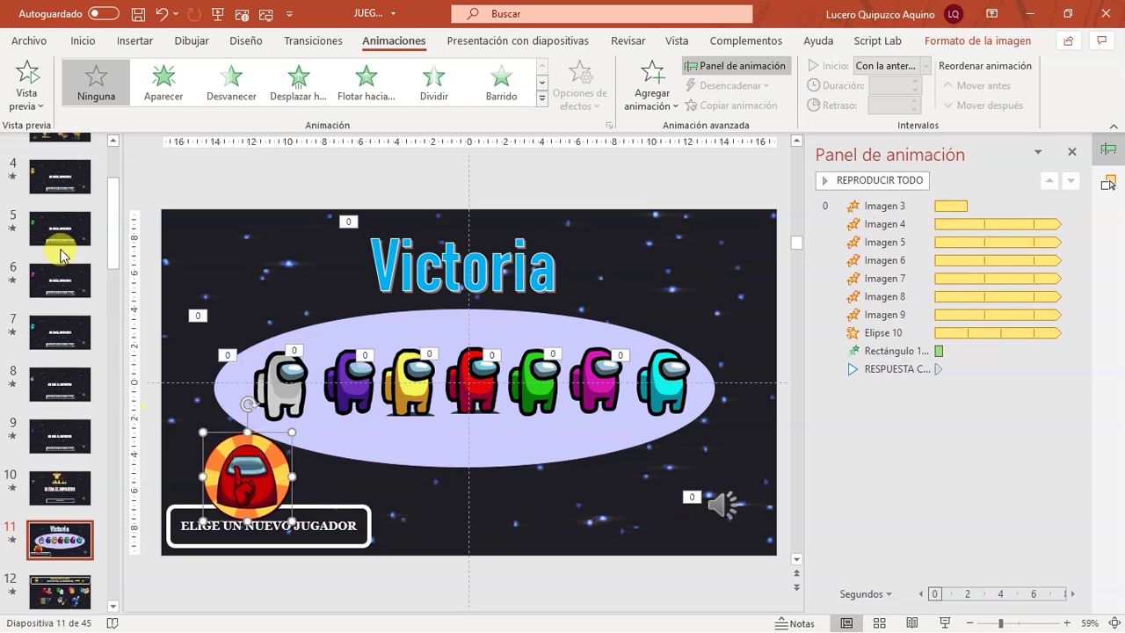
{"action": "scroll", "coordinate": [55, 246], "scroll_direction": "up", "scroll_amount": 5}
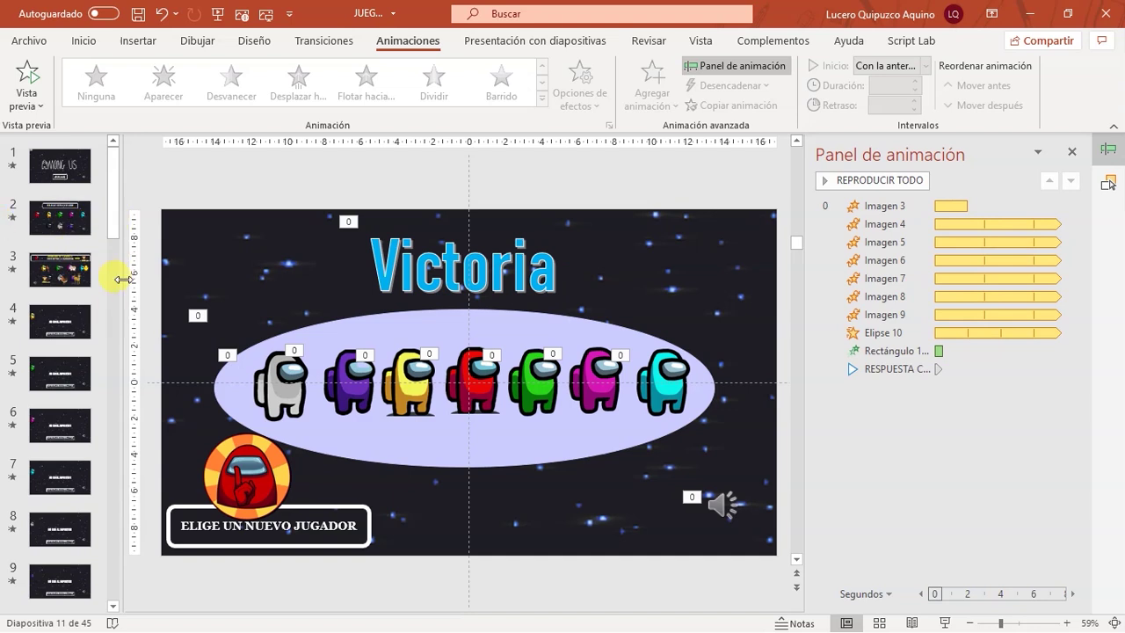
{"action": "left_click", "coordinate": [938, 623]}
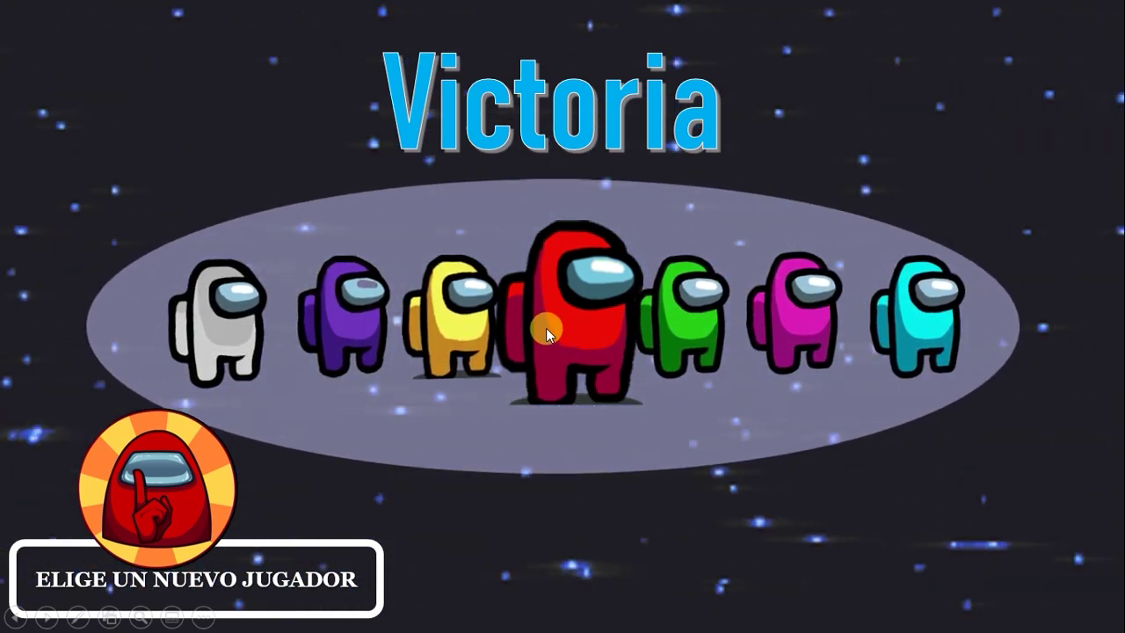
{"action": "key", "text": "Escape"}
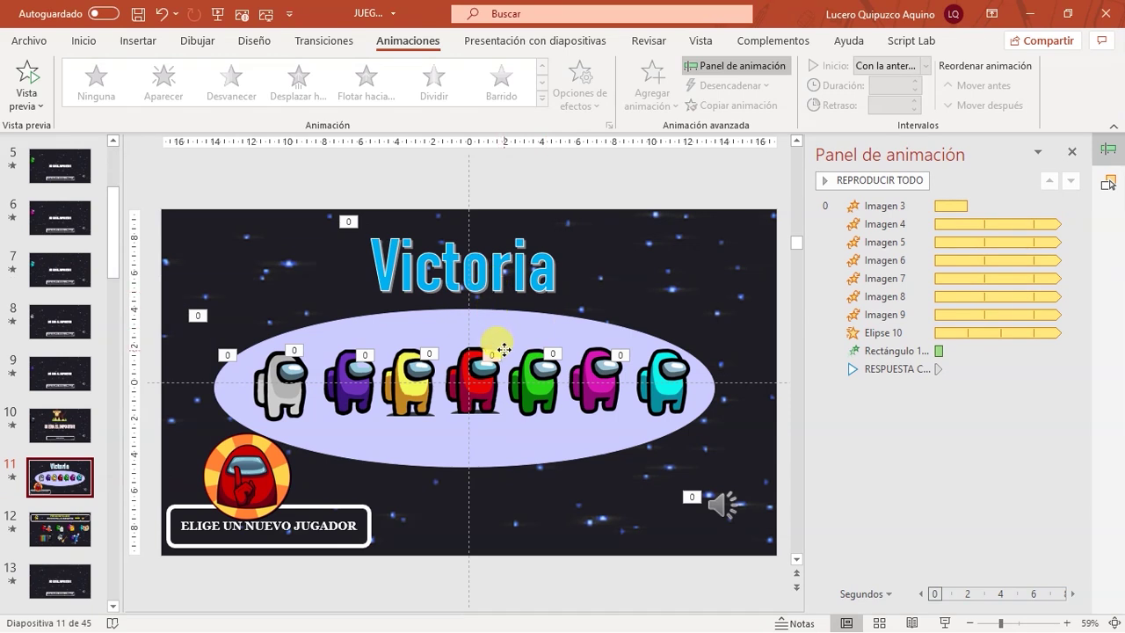
- Try shifting the ellipse behind the crewmates right, restore it, and check its Elipse 10 animation options
{"action": "left_click", "coordinate": [504, 341]}
{"action": "left_click", "coordinate": [608, 279]}
{"action": "left_click", "coordinate": [575, 316]}
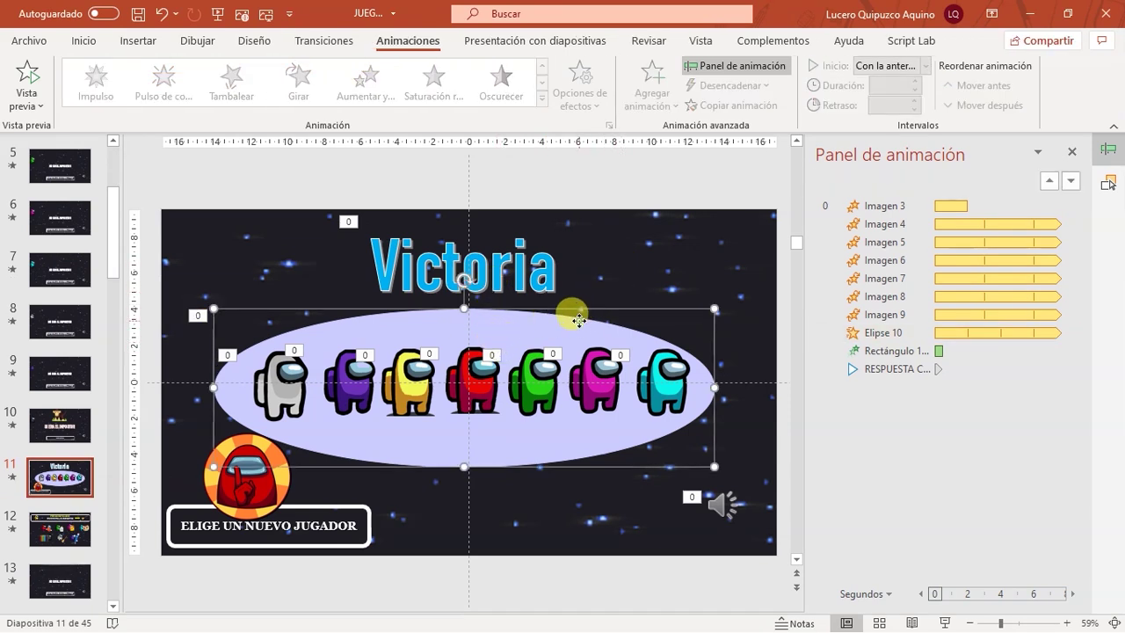
{"action": "left_click", "coordinate": [500, 496]}
{"action": "left_click", "coordinate": [501, 430]}
{"action": "left_click_drag", "start_coordinate": [502, 431], "coordinate": [529, 428]}
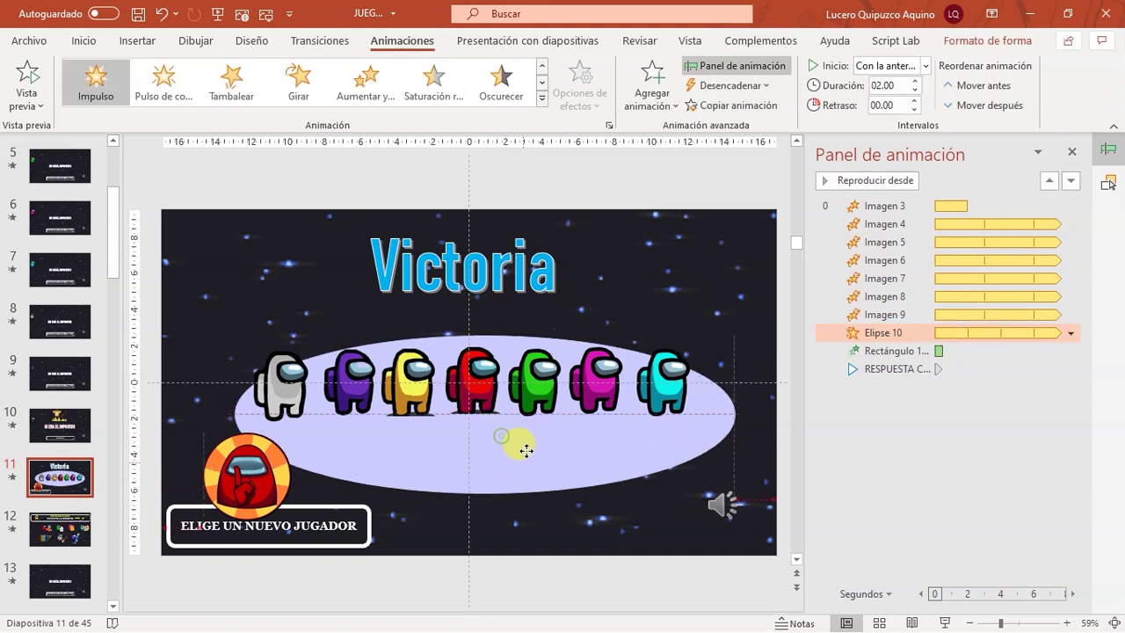
{"action": "left_click_drag", "start_coordinate": [530, 428], "coordinate": [502, 439]}
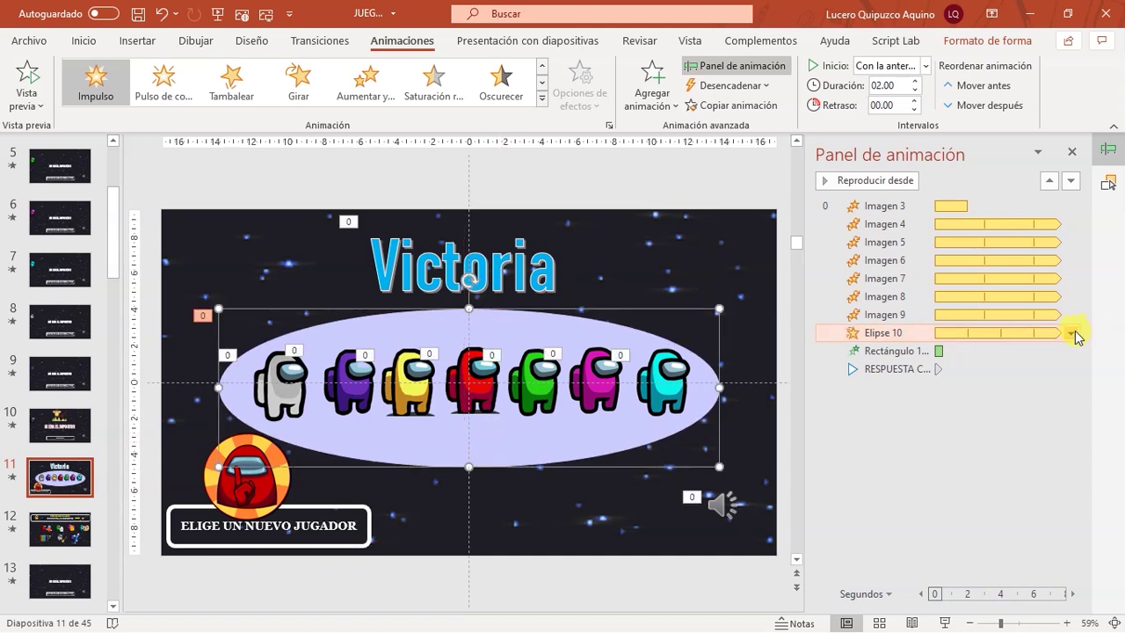
{"action": "left_click", "coordinate": [1070, 333]}
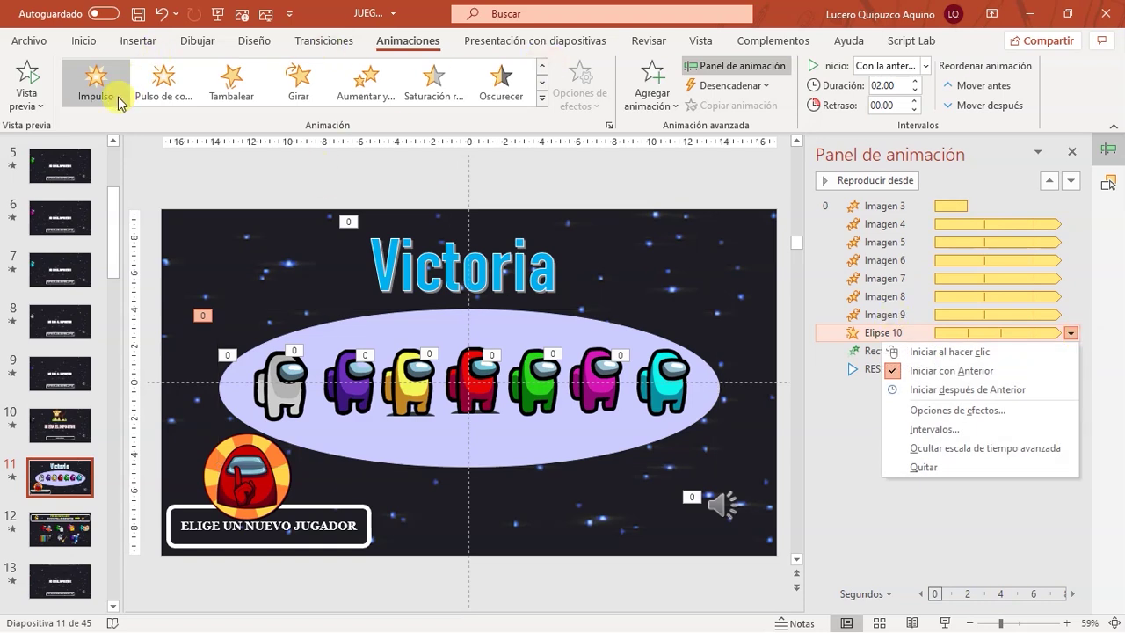
- Nudge the red choose-a-new-player icon right and reposition the ellipse behind the crewmate row
{"action": "left_click", "coordinate": [525, 387]}
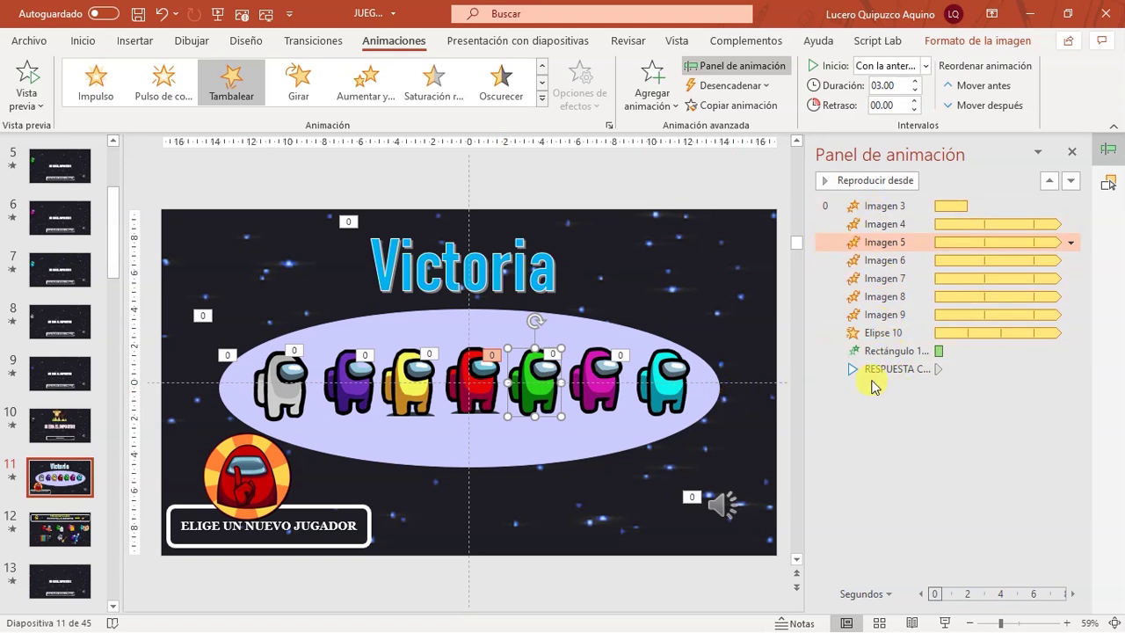
{"action": "left_click_drag", "start_coordinate": [254, 456], "coordinate": [268, 456]}
{"action": "mouse_move", "coordinate": [494, 459]}
{"action": "left_mouse_down"}
{"action": "mouse_move", "coordinate": [502, 440]}
{"action": "mouse_move", "coordinate": [484, 434]}
{"action": "left_mouse_up"}
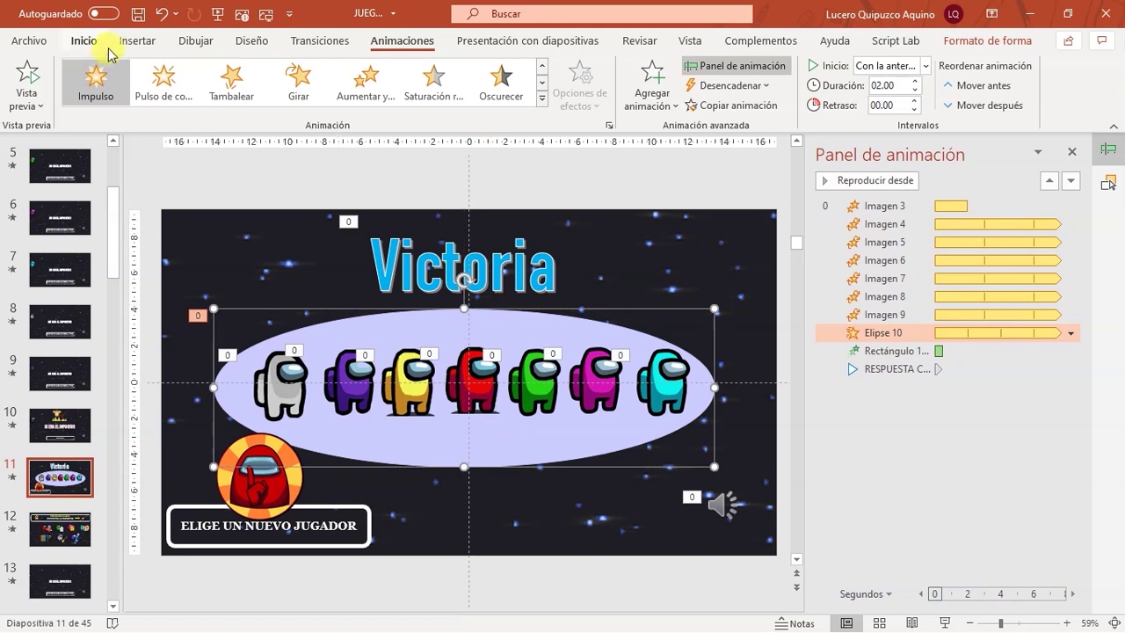
- Check the green crewmate, Victoria title and red button, then go to slide 2, ELIGE UN COLOR
{"action": "left_click", "coordinate": [120, 42]}
{"action": "left_click", "coordinate": [526, 383]}
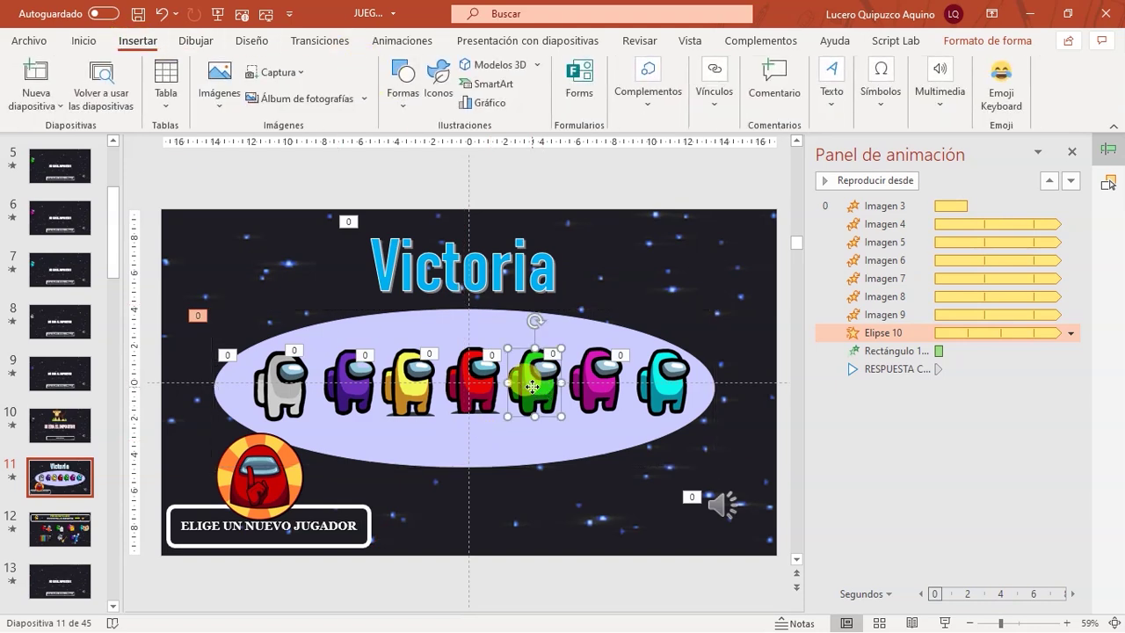
{"action": "left_click", "coordinate": [623, 264]}
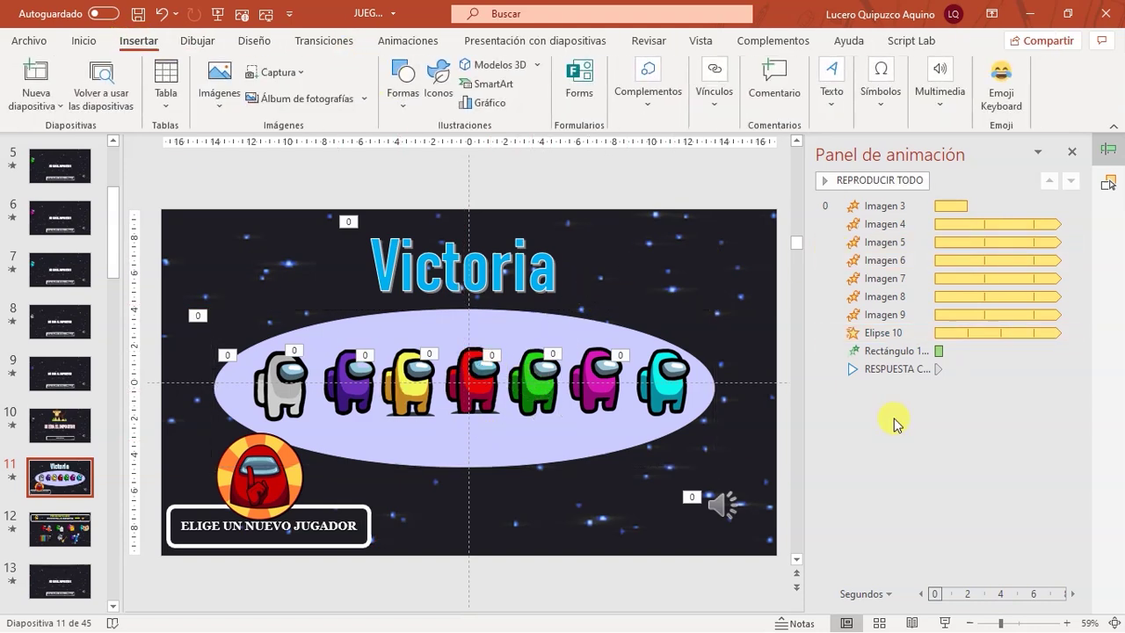
{"action": "left_click", "coordinate": [511, 267]}
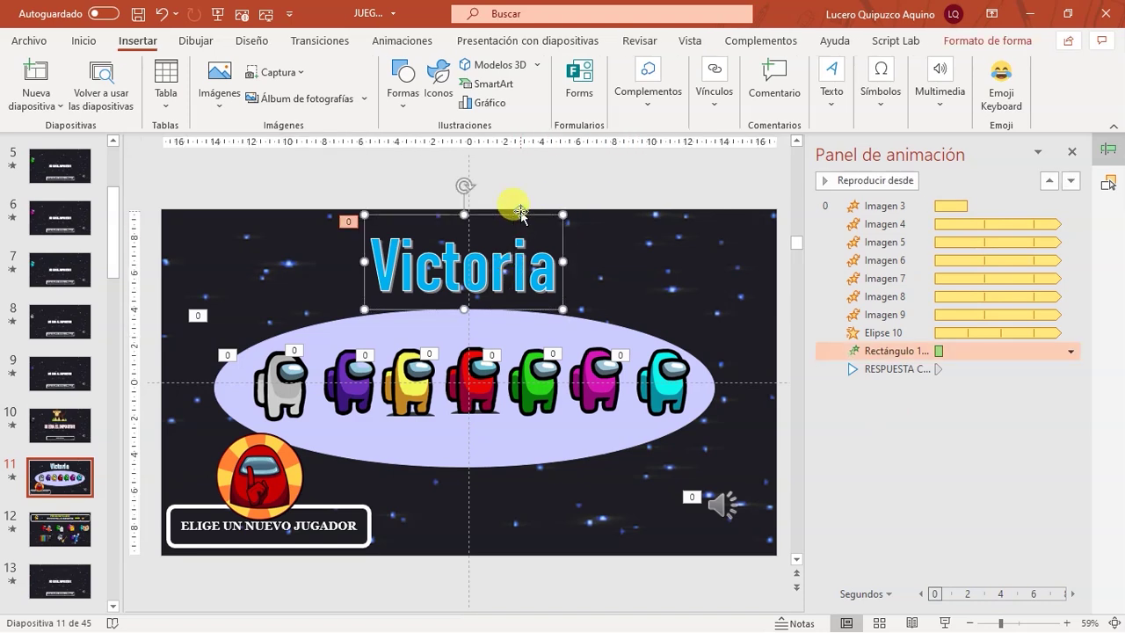
{"action": "left_click", "coordinate": [567, 503]}
{"action": "left_click", "coordinate": [260, 484]}
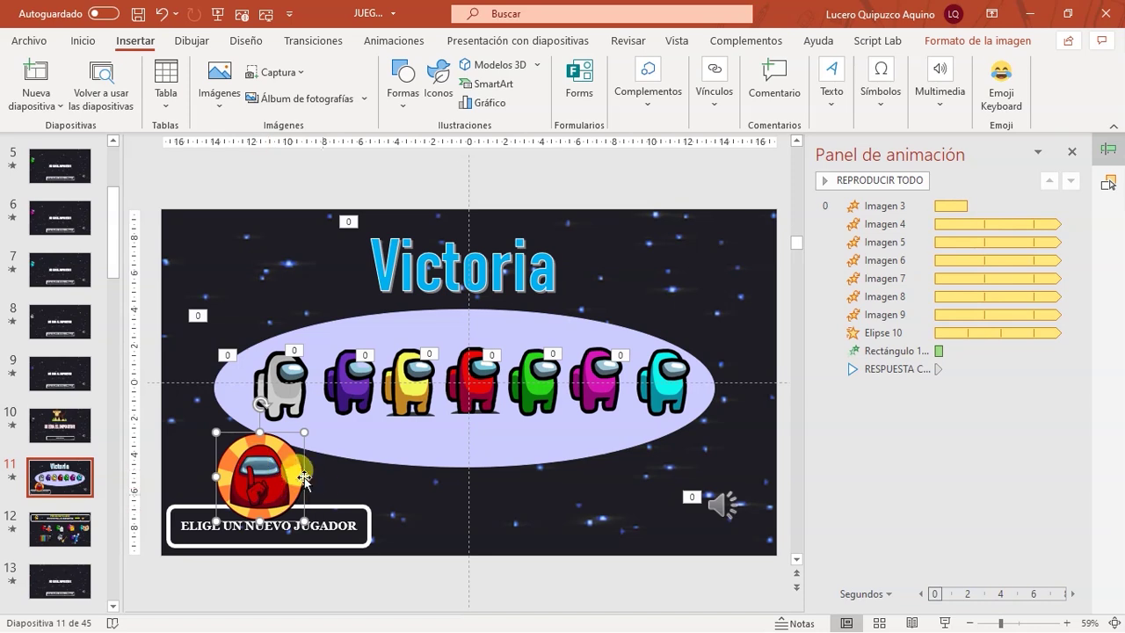
{"action": "scroll", "coordinate": [71, 421], "scroll_direction": "up", "scroll_amount": 5}
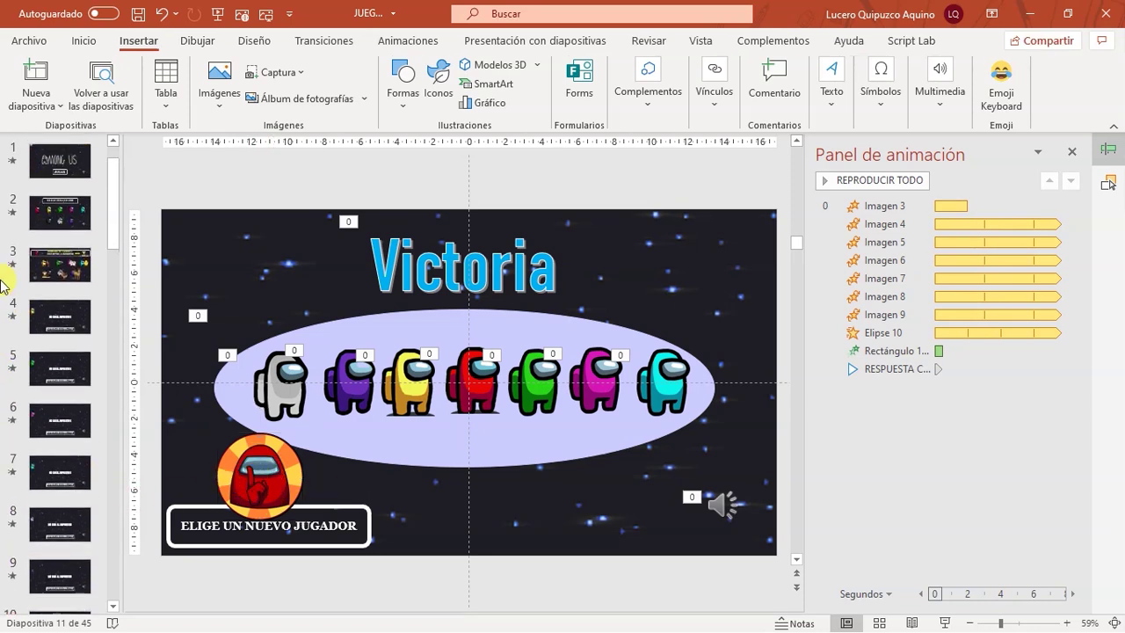
{"action": "left_click", "coordinate": [39, 225]}
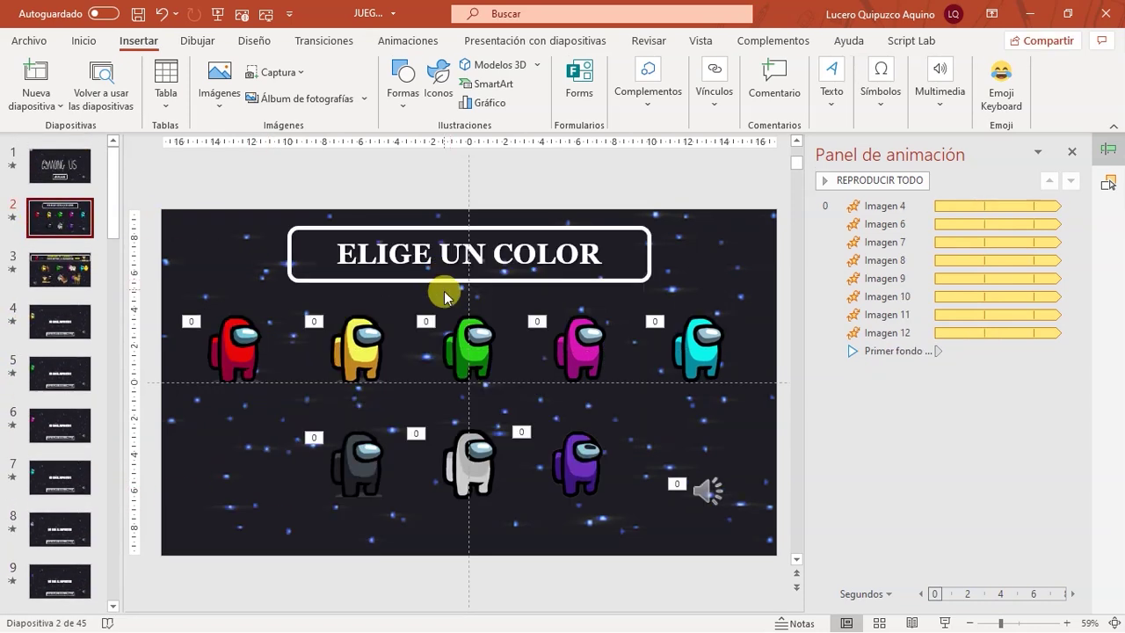
- Review slide 12, the ÚTILES ESCOLARES round, and slide 21, the air transport round
{"action": "scroll", "coordinate": [66, 365], "scroll_direction": "down", "scroll_amount": 5}
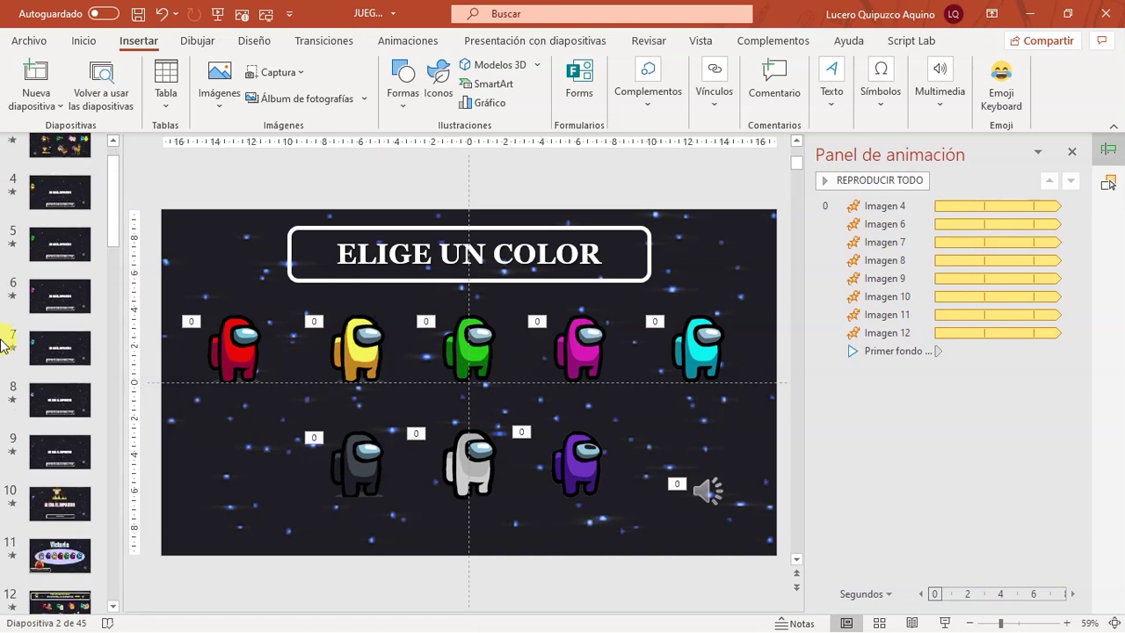
{"action": "scroll", "coordinate": [43, 338], "scroll_direction": "down", "scroll_amount": 3}
{"action": "left_click", "coordinate": [16, 327]}
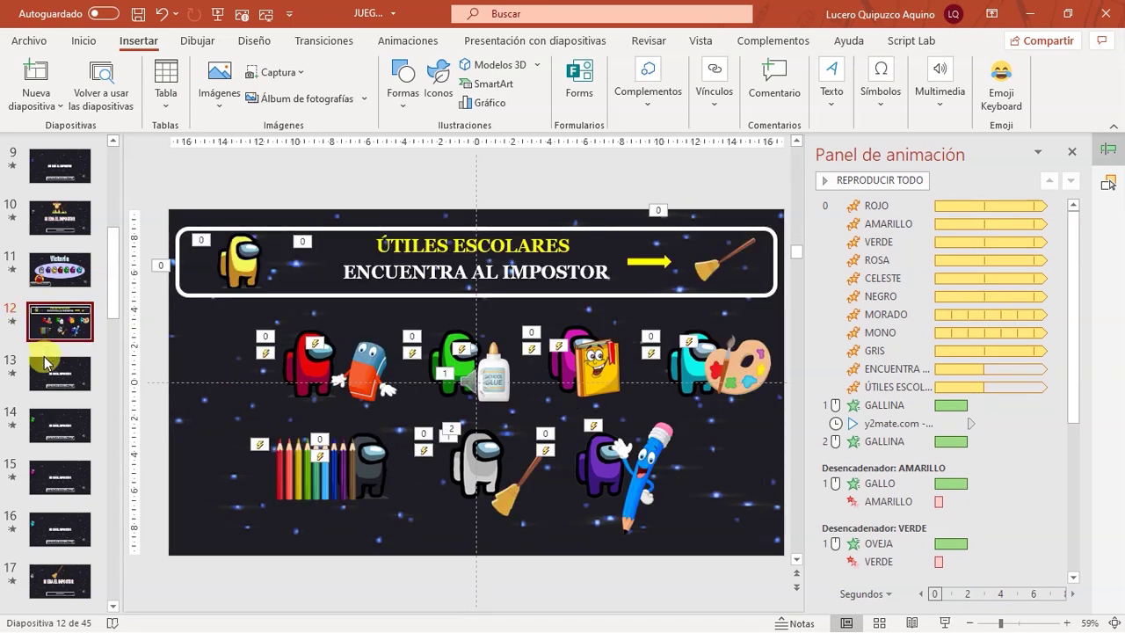
{"action": "scroll", "coordinate": [44, 395], "scroll_direction": "down", "scroll_amount": 1}
{"action": "scroll", "coordinate": [44, 404], "scroll_direction": "down", "scroll_amount": 3}
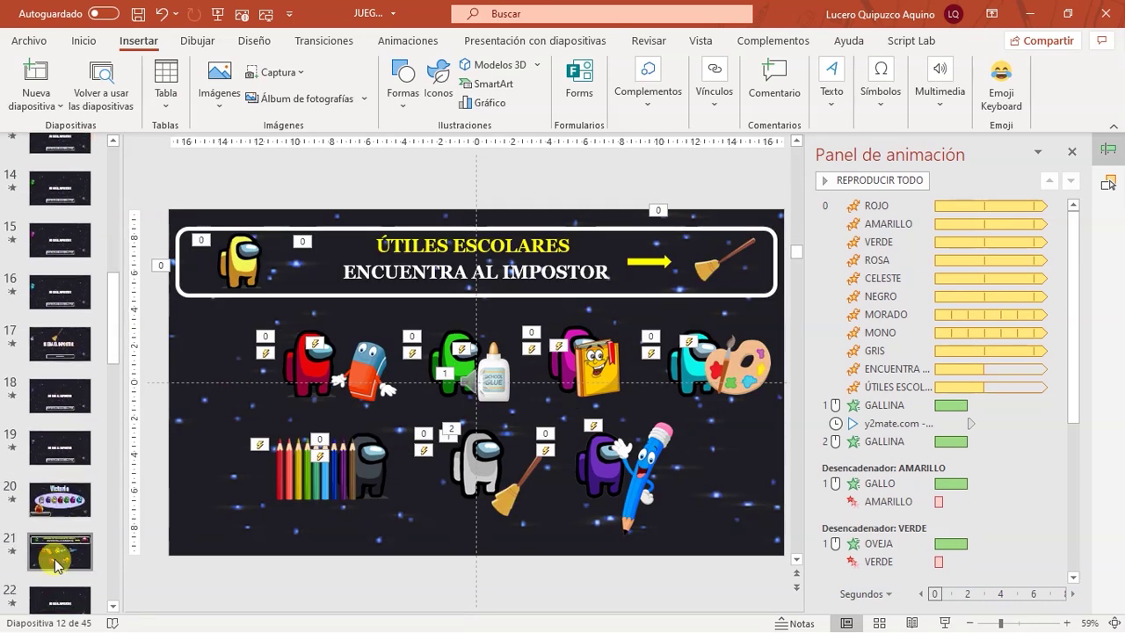
{"action": "left_click", "coordinate": [58, 559]}
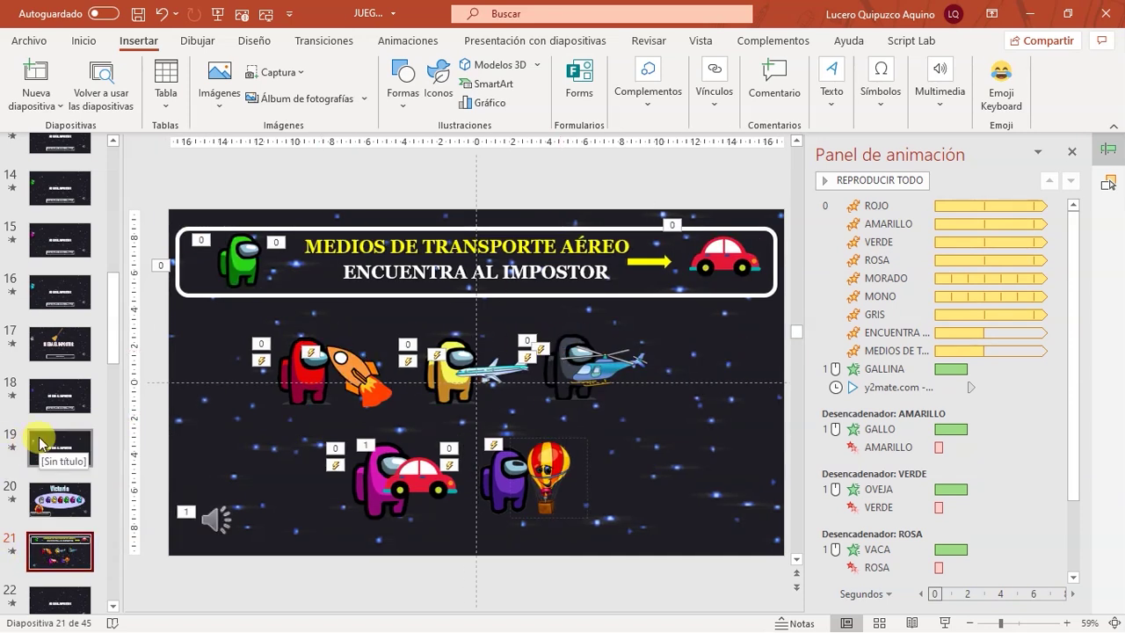
- Browse further down the slide list and view slide 27, another Victoria slide
{"action": "scroll", "coordinate": [36, 465], "scroll_direction": "down", "scroll_amount": 2}
{"action": "scroll", "coordinate": [75, 491], "scroll_direction": "down", "scroll_amount": 2}
{"action": "scroll", "coordinate": [74, 492], "scroll_direction": "down", "scroll_amount": 2}
{"action": "scroll", "coordinate": [69, 454], "scroll_direction": "down", "scroll_amount": 2}
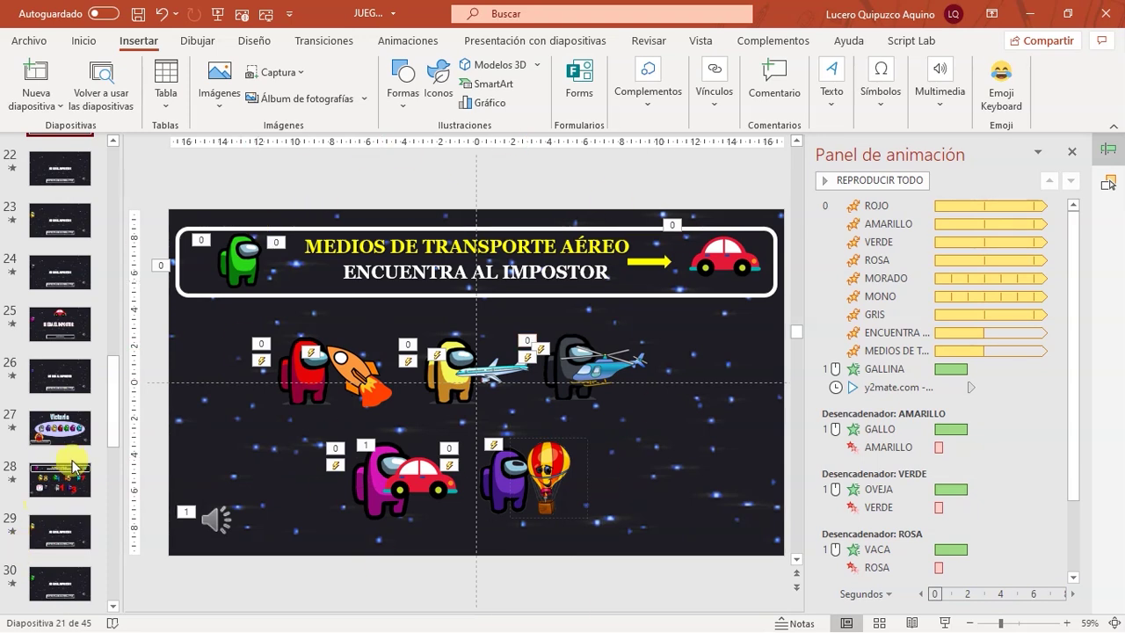
{"action": "scroll", "coordinate": [55, 470], "scroll_direction": "down", "scroll_amount": 1}
{"action": "scroll", "coordinate": [58, 490], "scroll_direction": "down", "scroll_amount": 1}
{"action": "scroll", "coordinate": [55, 491], "scroll_direction": "down", "scroll_amount": 2}
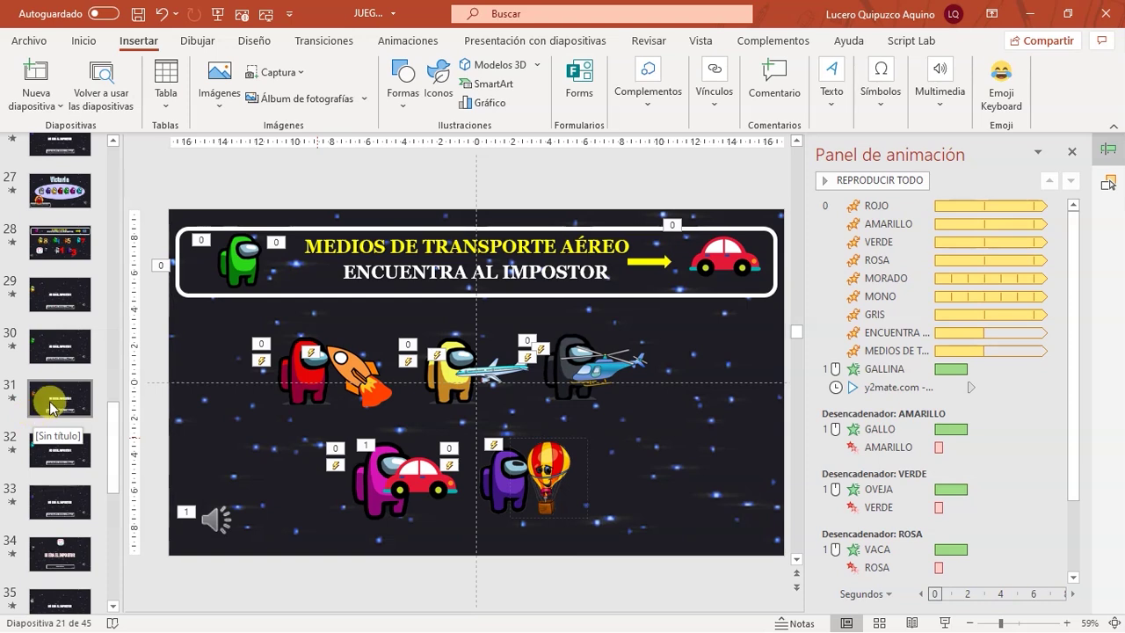
{"action": "scroll", "coordinate": [50, 405], "scroll_direction": "down", "scroll_amount": 2}
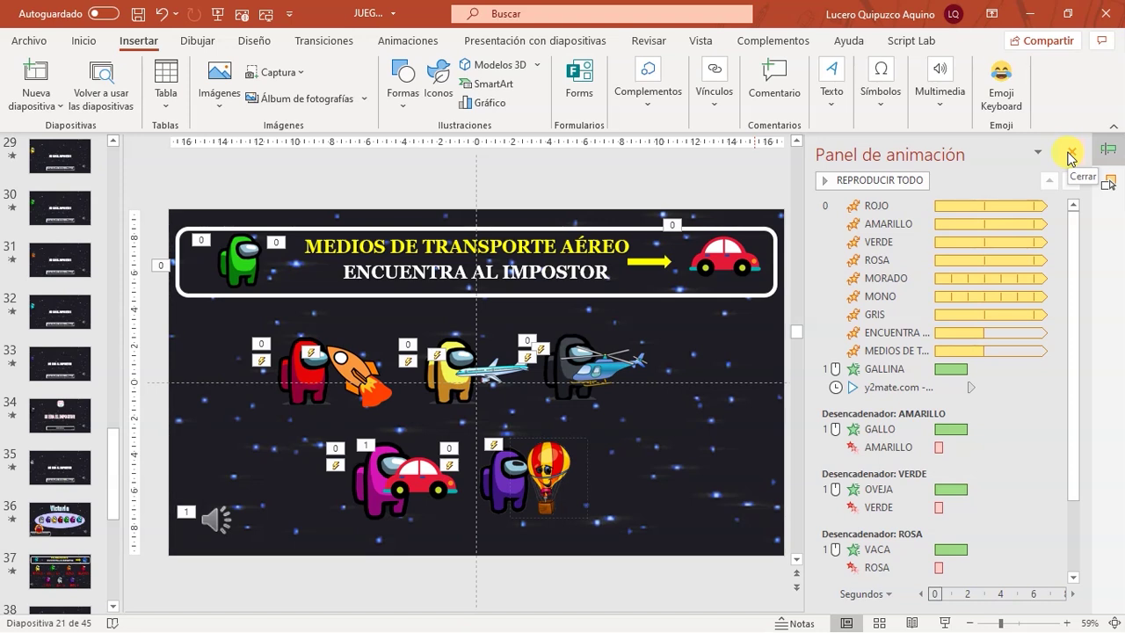
{"action": "scroll", "coordinate": [91, 407], "scroll_direction": "down", "scroll_amount": 2}
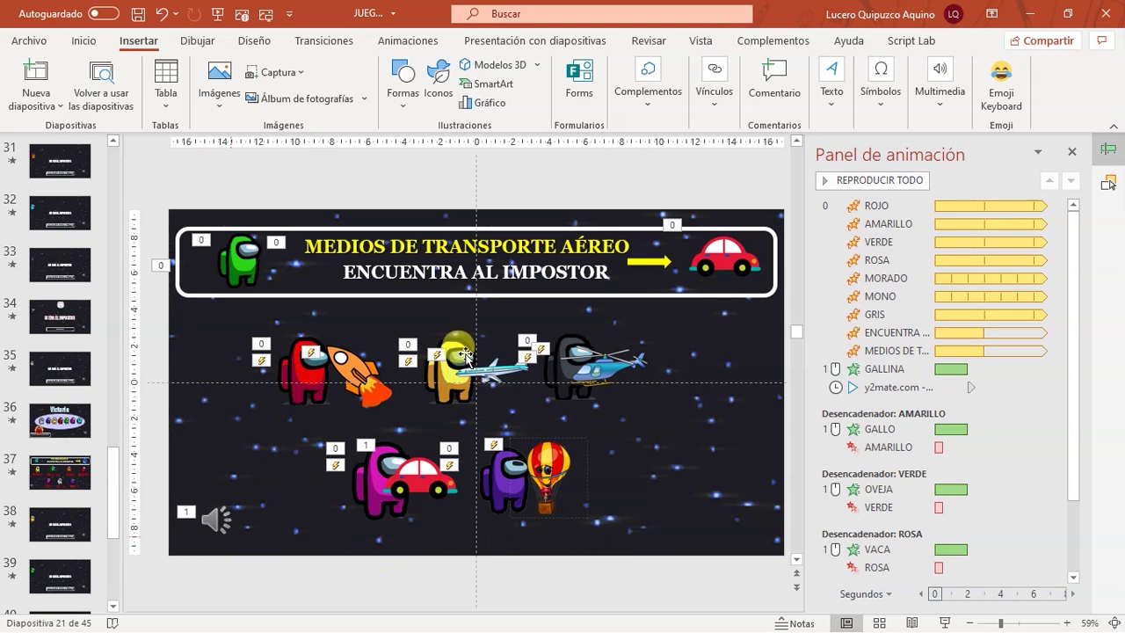
{"action": "scroll", "coordinate": [75, 482], "scroll_direction": "down", "scroll_amount": 2}
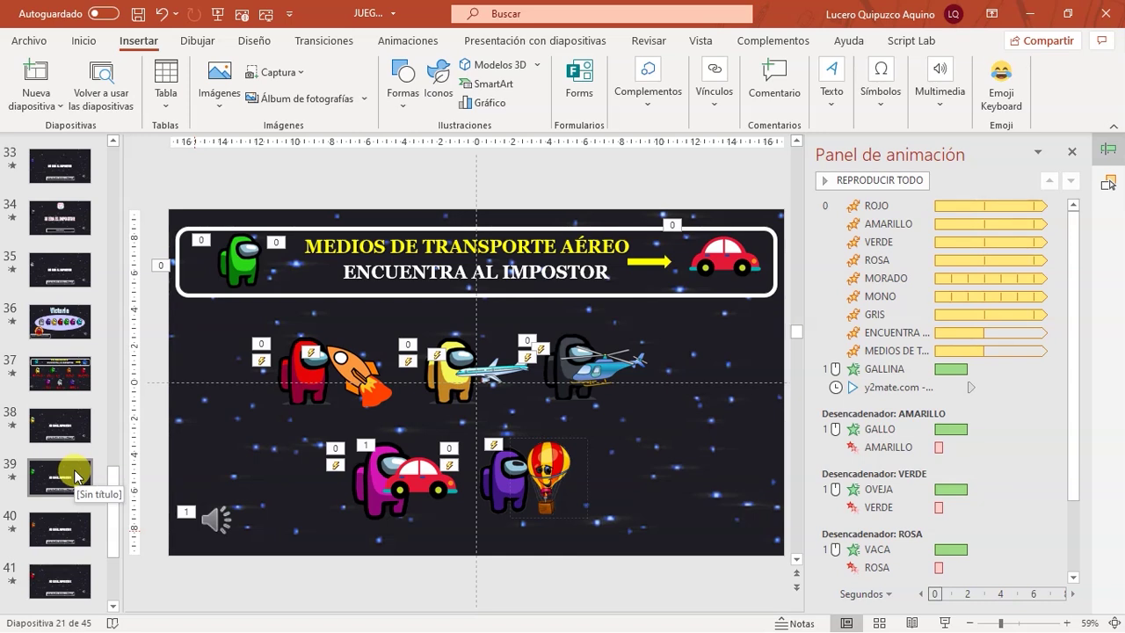
{"action": "scroll", "coordinate": [74, 469], "scroll_direction": "down", "scroll_amount": 3}
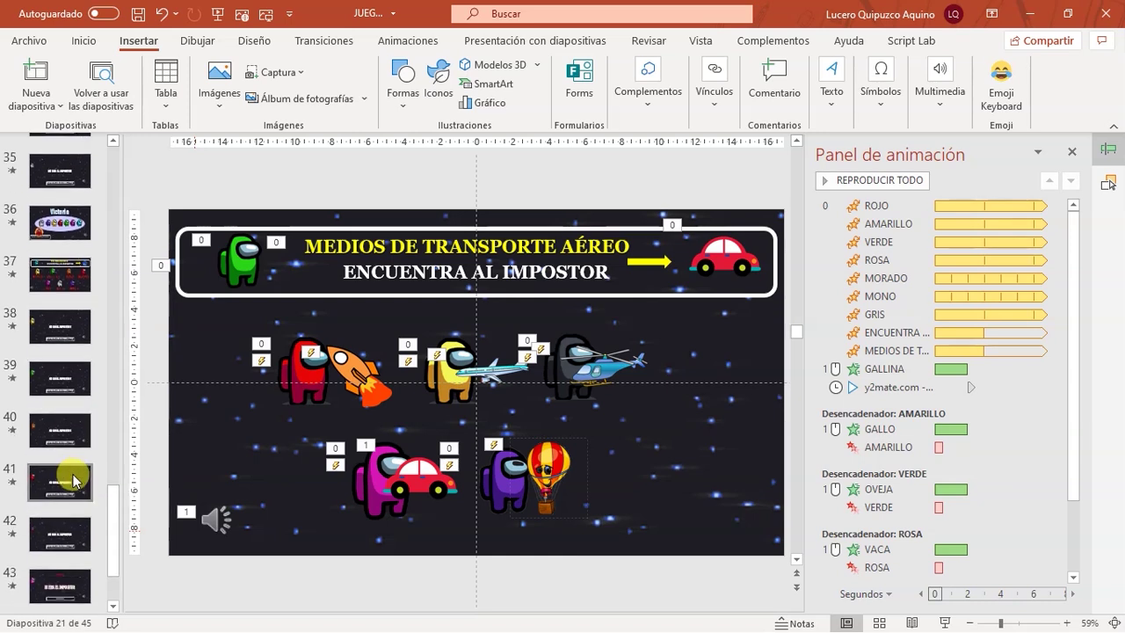
{"action": "scroll", "coordinate": [71, 470], "scroll_direction": "up", "scroll_amount": 4}
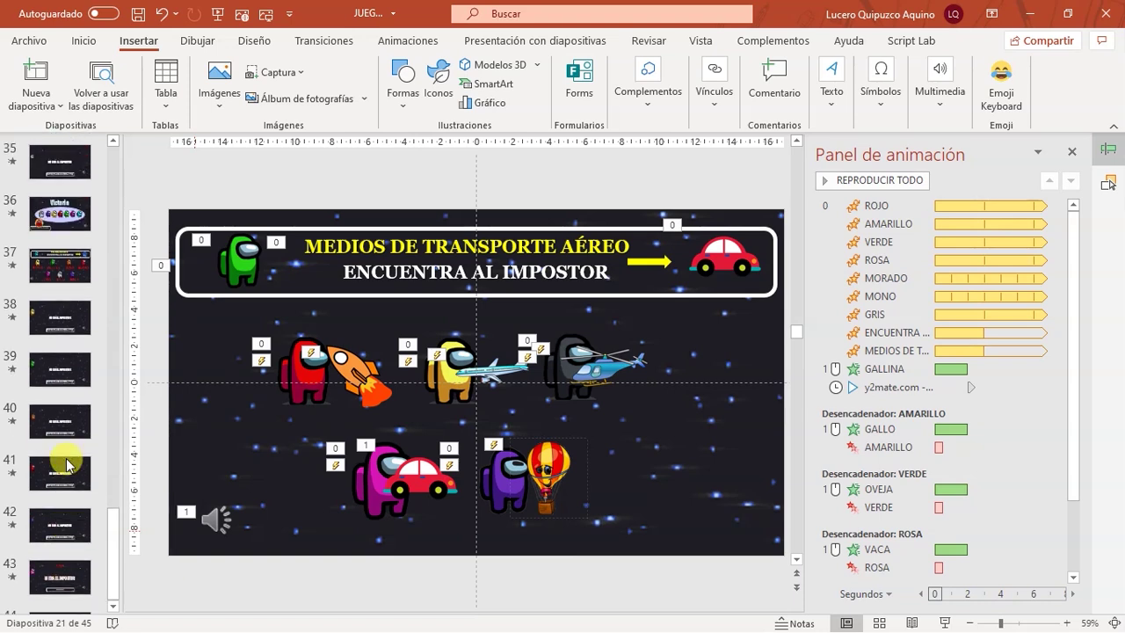
{"action": "scroll", "coordinate": [68, 461], "scroll_direction": "up", "scroll_amount": 3}
{"action": "scroll", "coordinate": [65, 452], "scroll_direction": "up", "scroll_amount": 3}
{"action": "scroll", "coordinate": [58, 448], "scroll_direction": "up", "scroll_amount": 3}
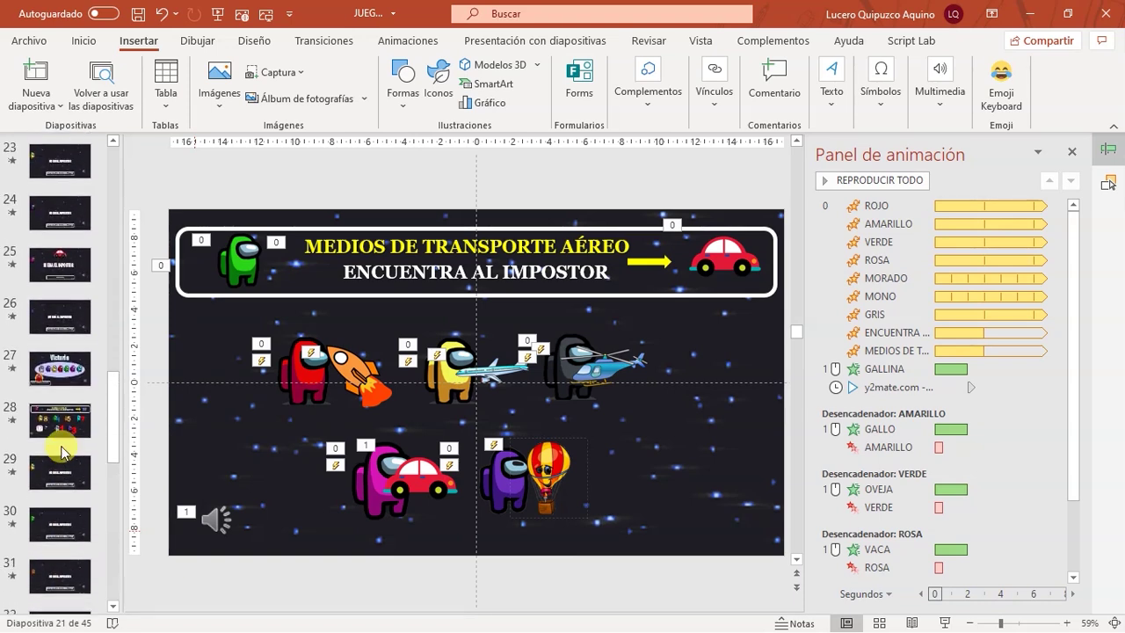
{"action": "left_click", "coordinate": [58, 376]}
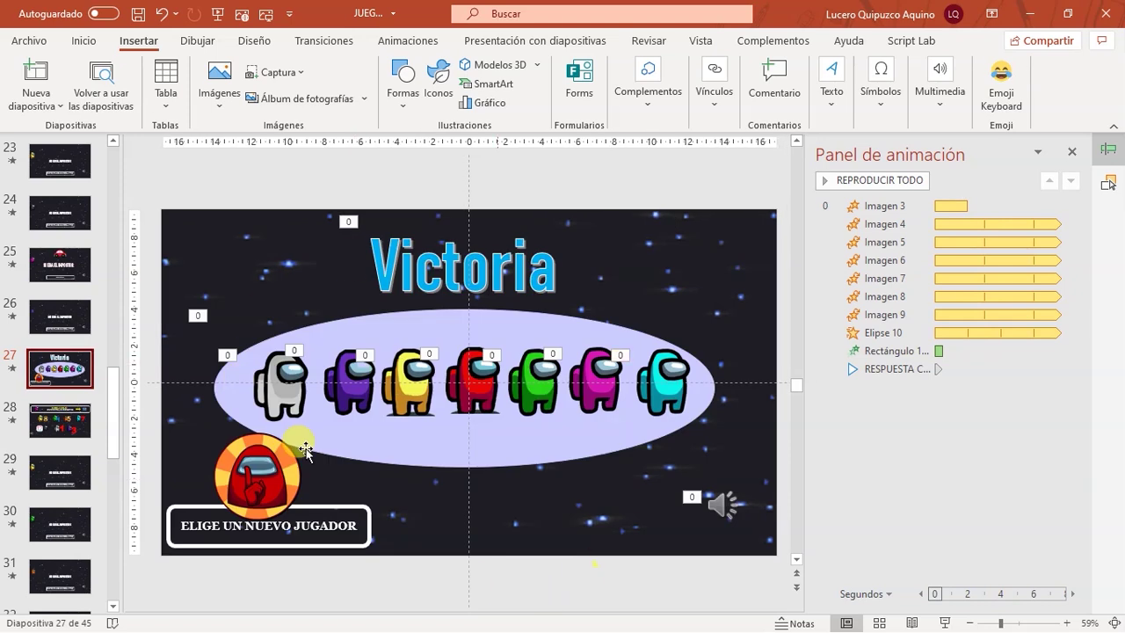
- Go back up to slide 1, the Among Us title slide
{"action": "scroll", "coordinate": [70, 338], "scroll_direction": "up", "scroll_amount": 2}
{"action": "scroll", "coordinate": [71, 330], "scroll_direction": "up", "scroll_amount": 3}
{"action": "scroll", "coordinate": [70, 337], "scroll_direction": "up", "scroll_amount": 3}
{"action": "scroll", "coordinate": [70, 336], "scroll_direction": "up", "scroll_amount": 3}
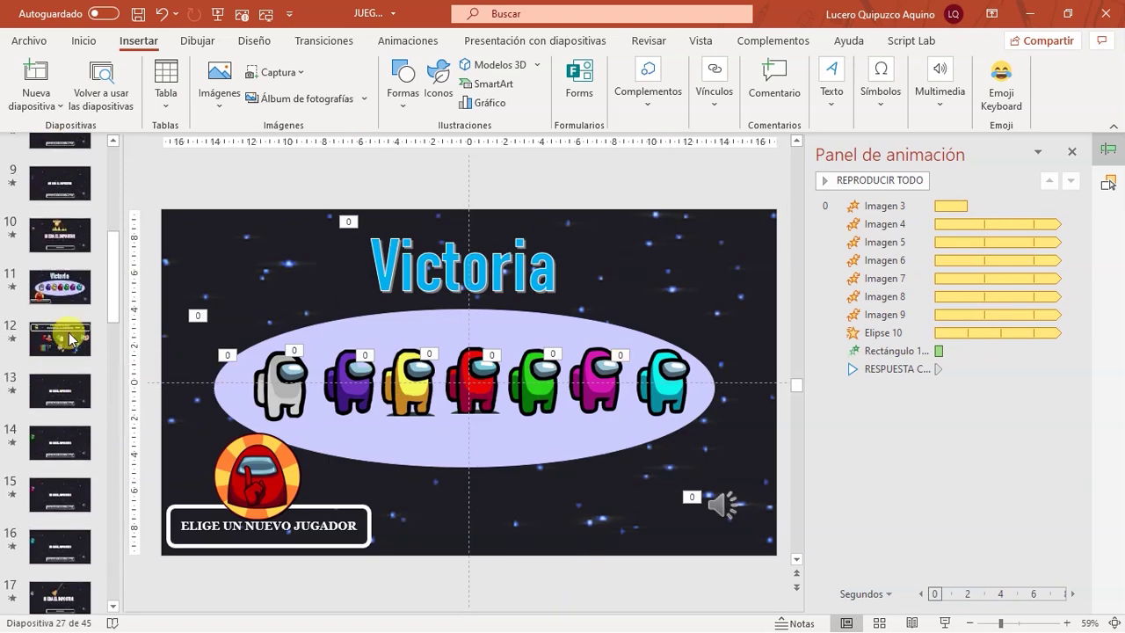
{"action": "scroll", "coordinate": [69, 337], "scroll_direction": "up", "scroll_amount": 3}
{"action": "scroll", "coordinate": [69, 337], "scroll_direction": "up", "scroll_amount": 3}
{"action": "scroll", "coordinate": [69, 336], "scroll_direction": "up", "scroll_amount": 1}
{"action": "scroll", "coordinate": [70, 337], "scroll_direction": "up", "scroll_amount": 2}
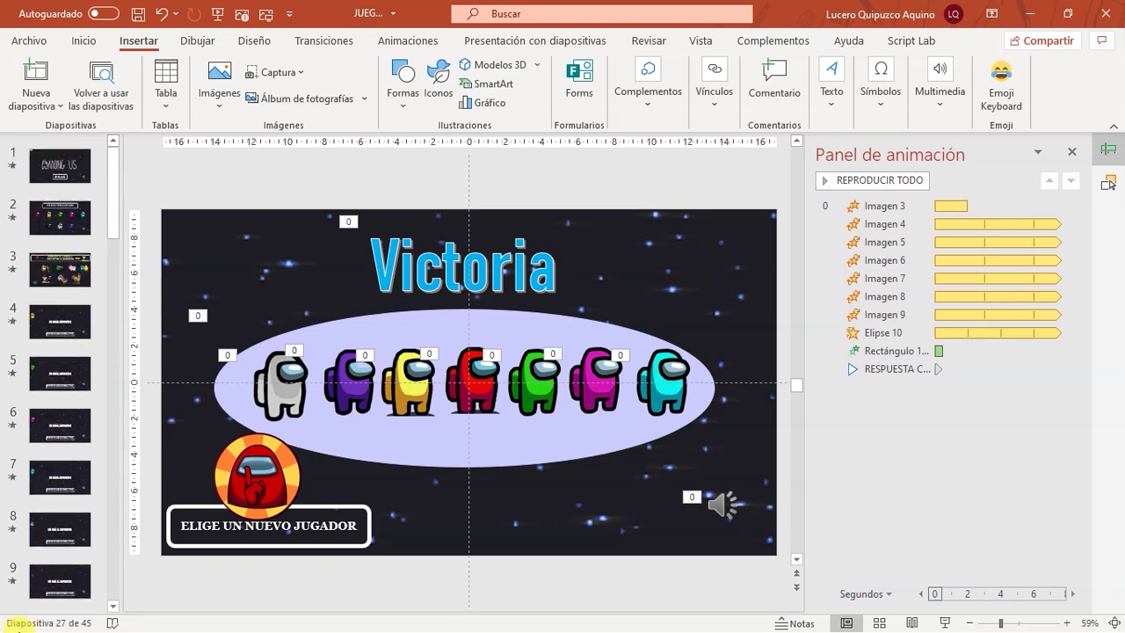
{"action": "left_click", "coordinate": [56, 177]}
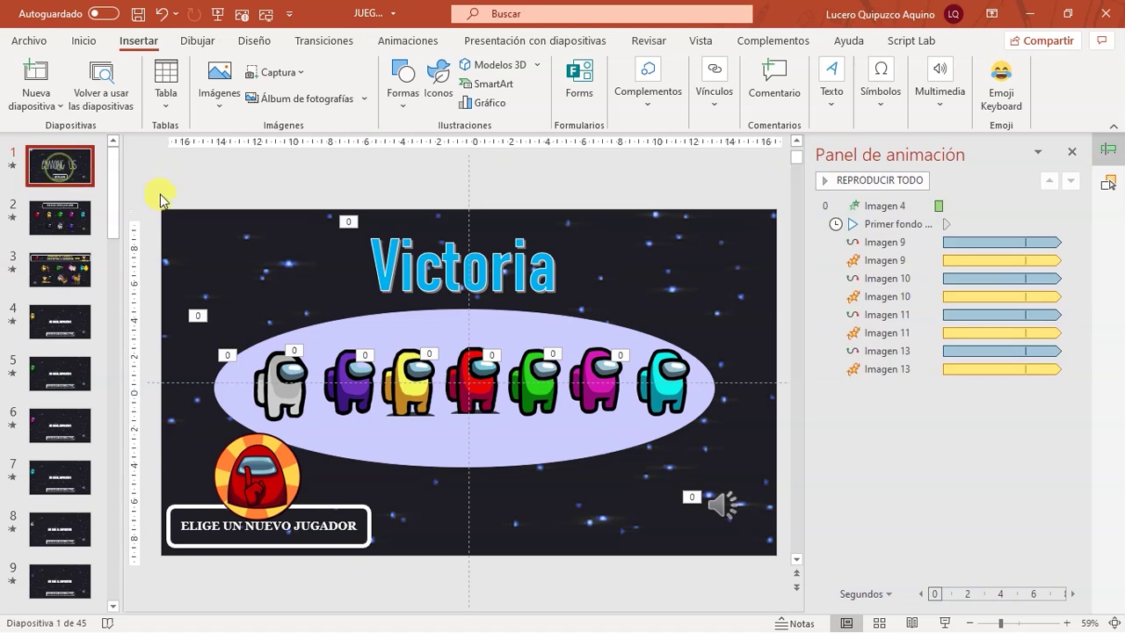